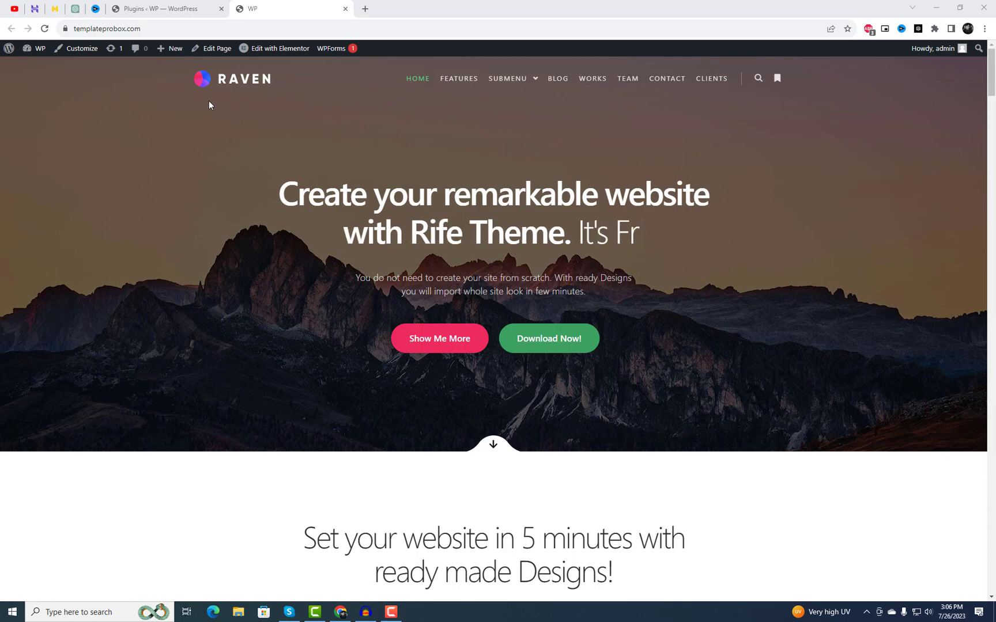
Install and activate the Sina Extension for Elementor plugin from the WordPress plugin directory.
click(176, 10)
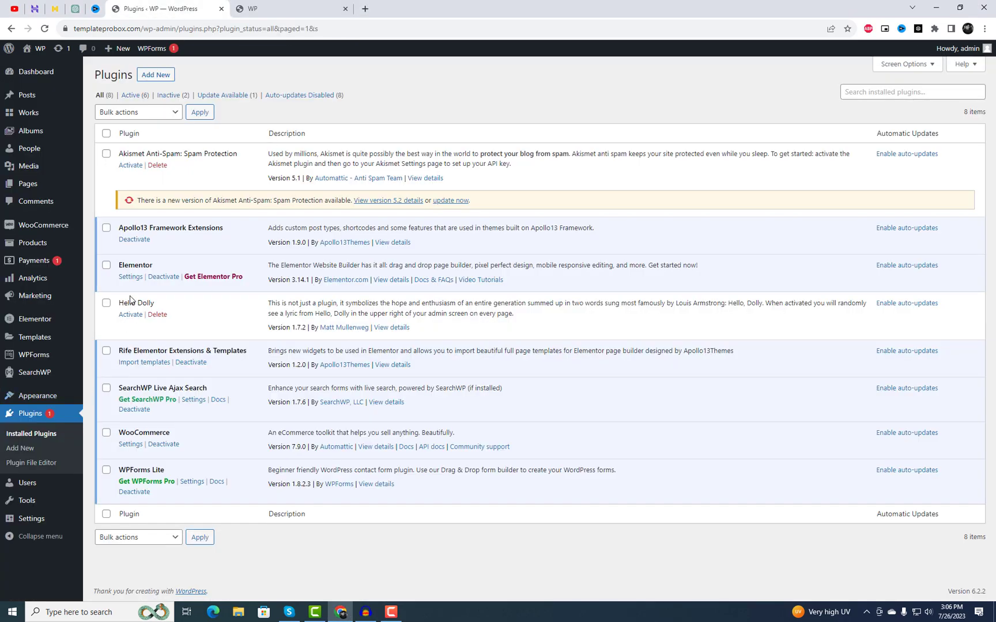
click(156, 75)
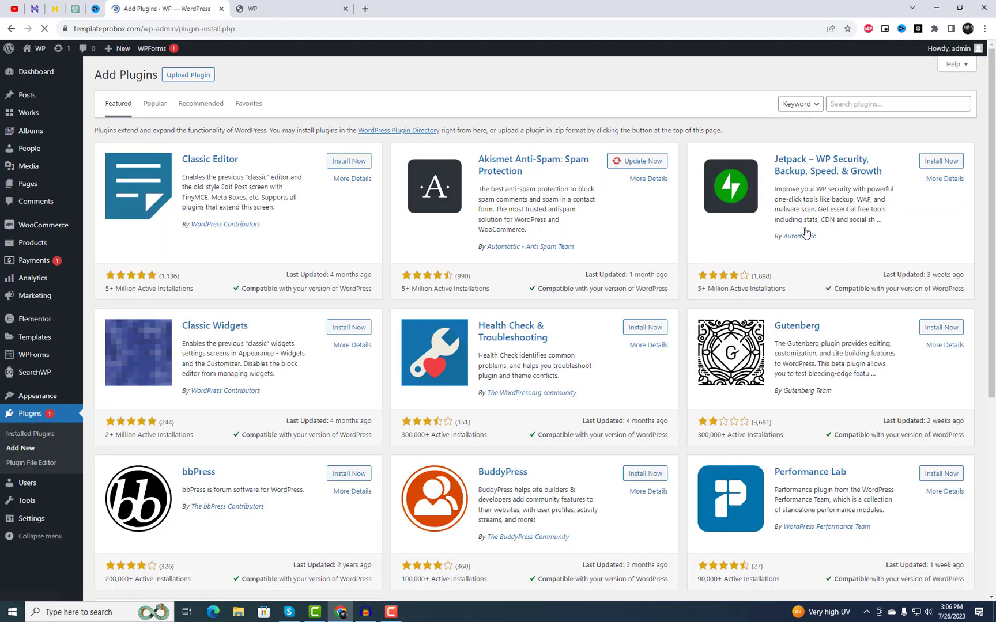
click(845, 105)
text(Sina Extension for Elementor)
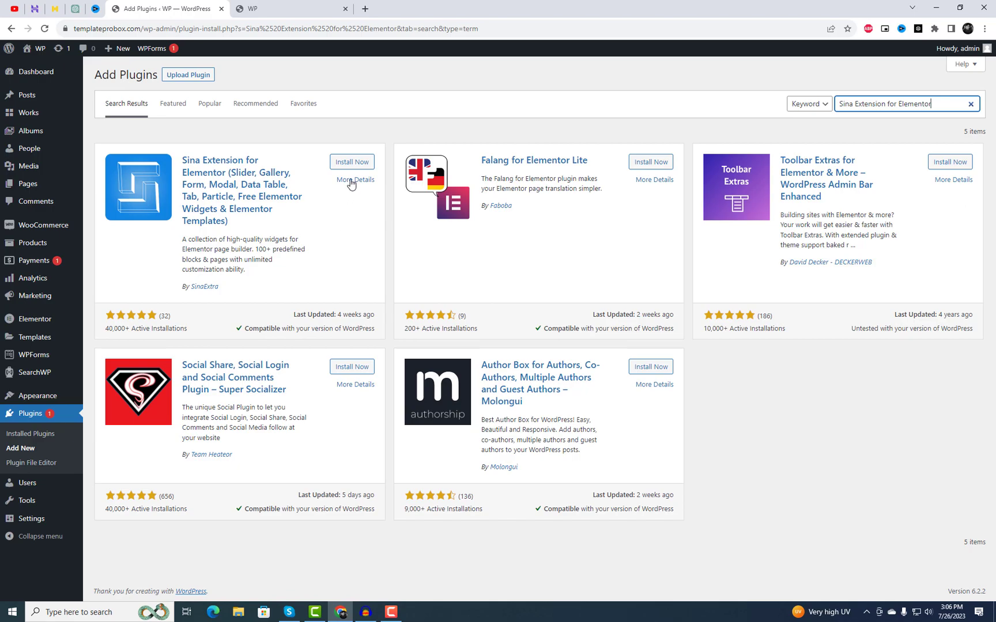
click(351, 162)
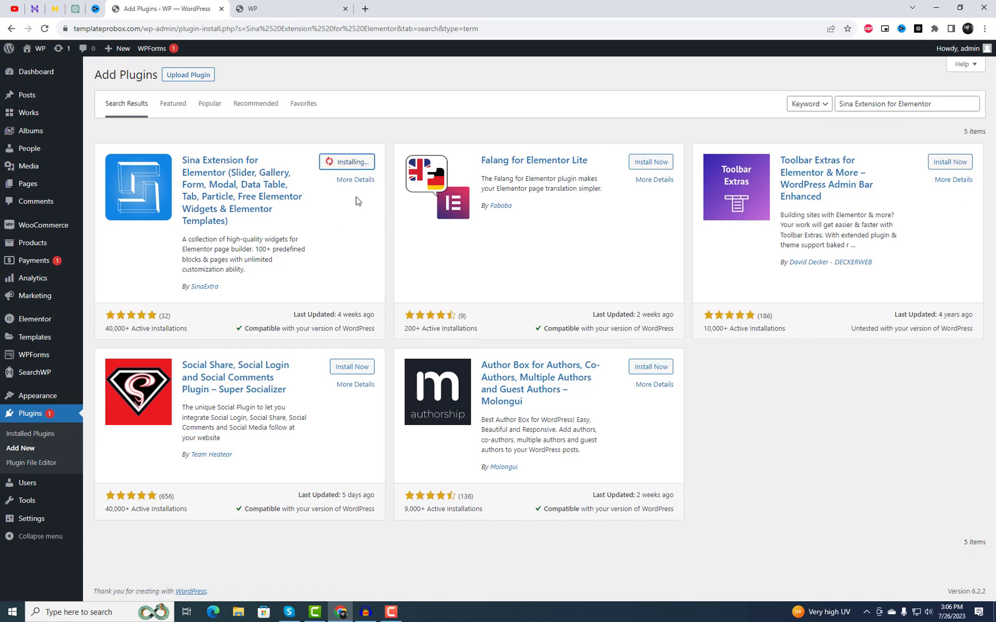
click(351, 165)
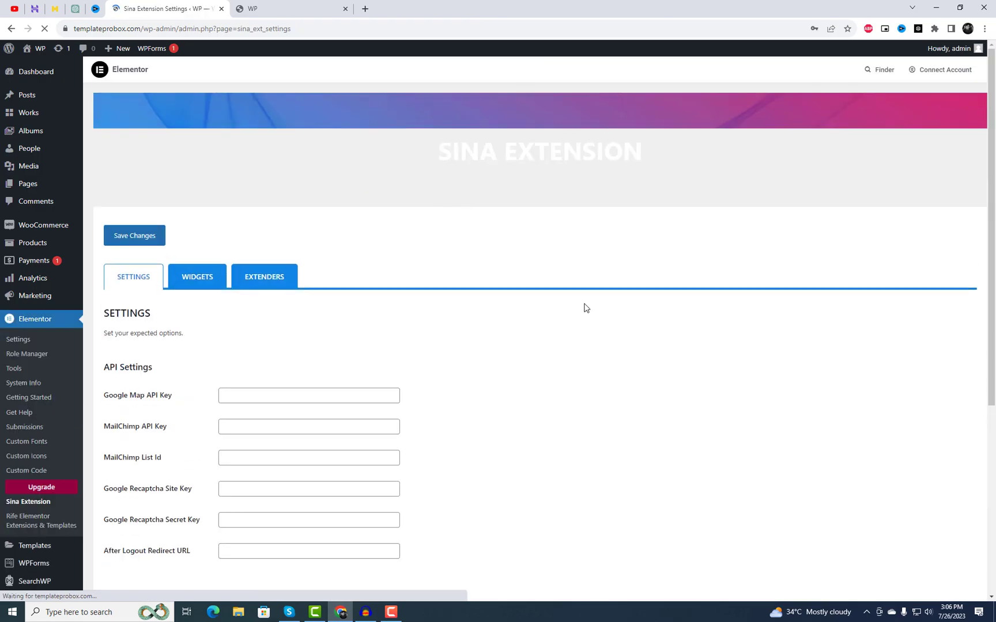
Review the Sina Extension settings and its Basic, Advanced and Pro widget lists, and return to the live site.
scroll(584, 306, down, 3)
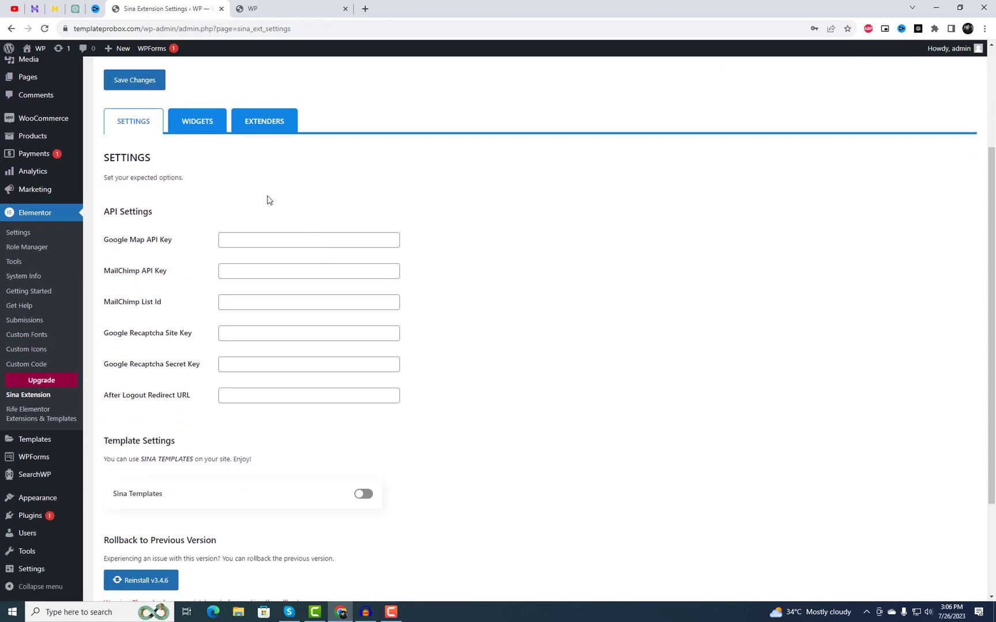
click(206, 132)
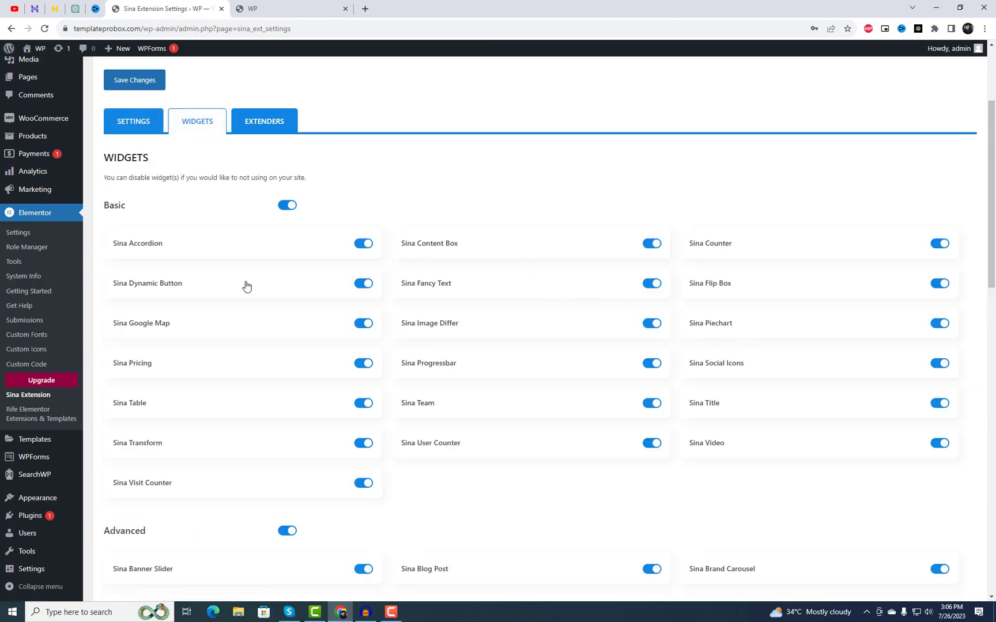
scroll(802, 349, down, 5)
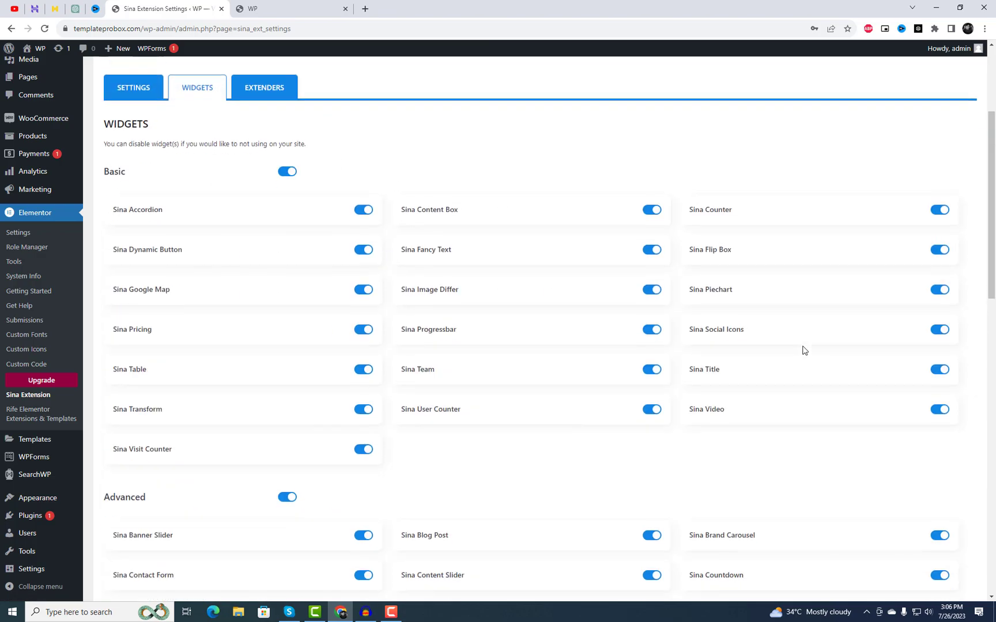
scroll(534, 379, down, 7)
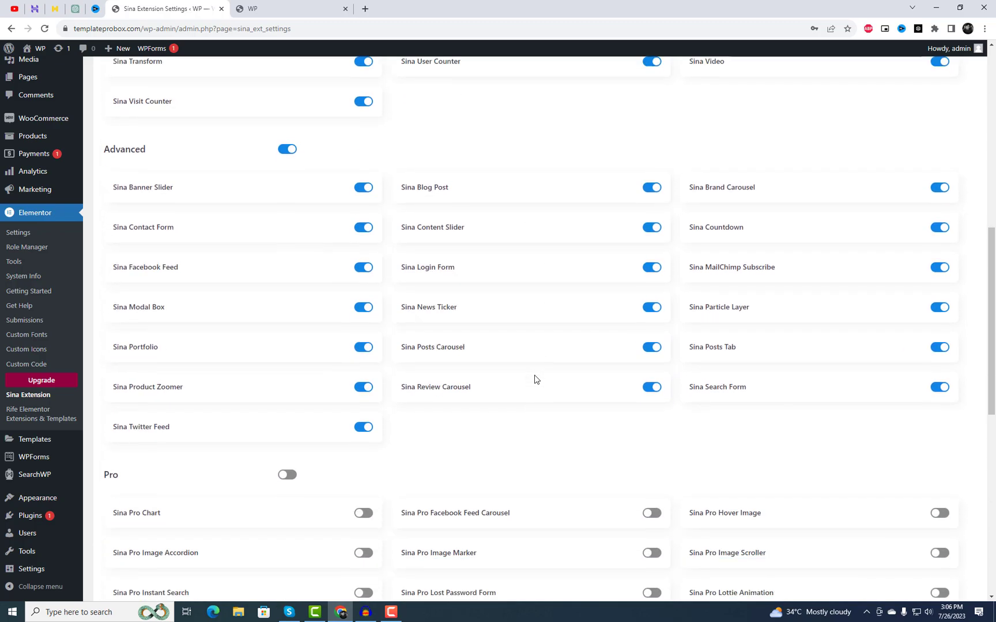
scroll(534, 383, down, 2)
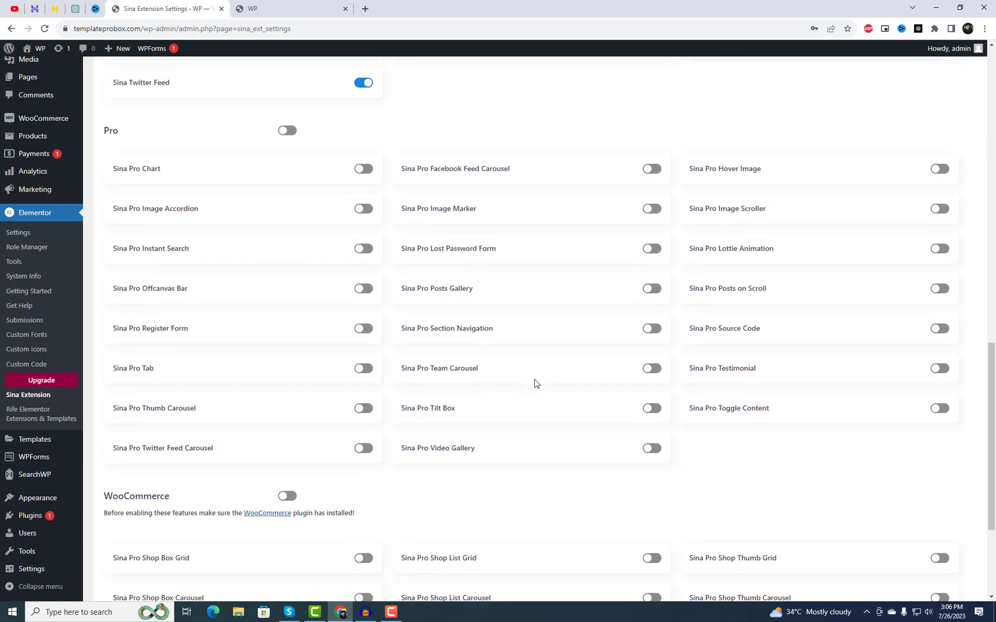
click(270, 9)
mouse_move(271, 58)
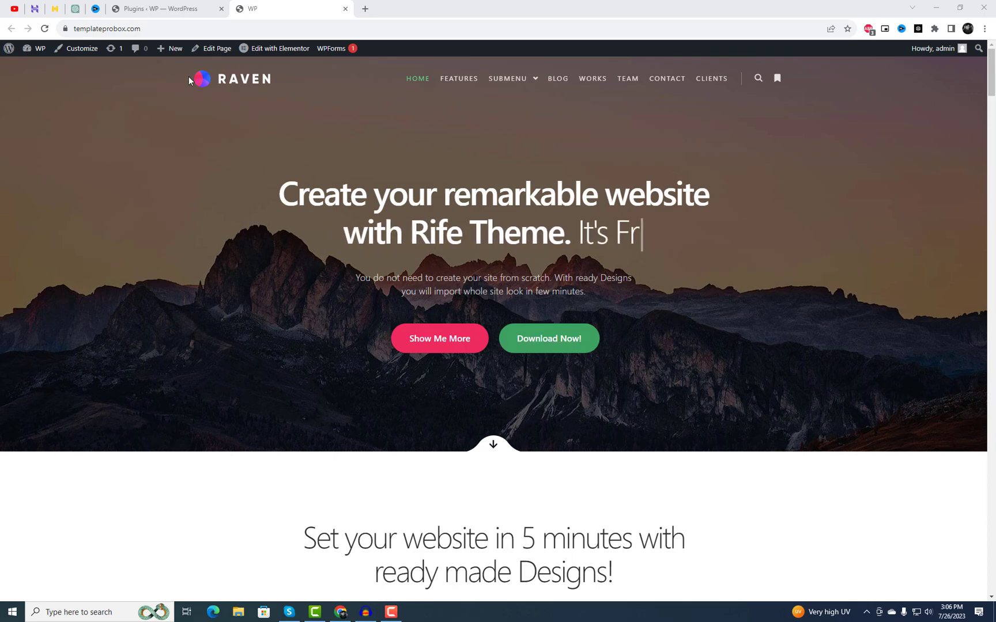
Search the new plugins for Sina Extension for Elementor, install it and activate it.
click(175, 11)
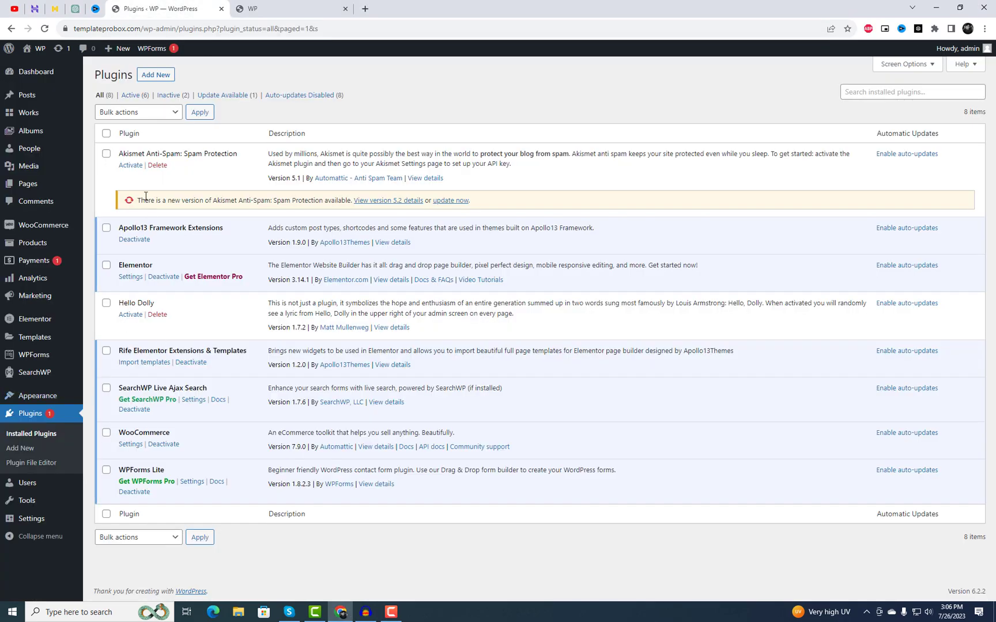
click(159, 79)
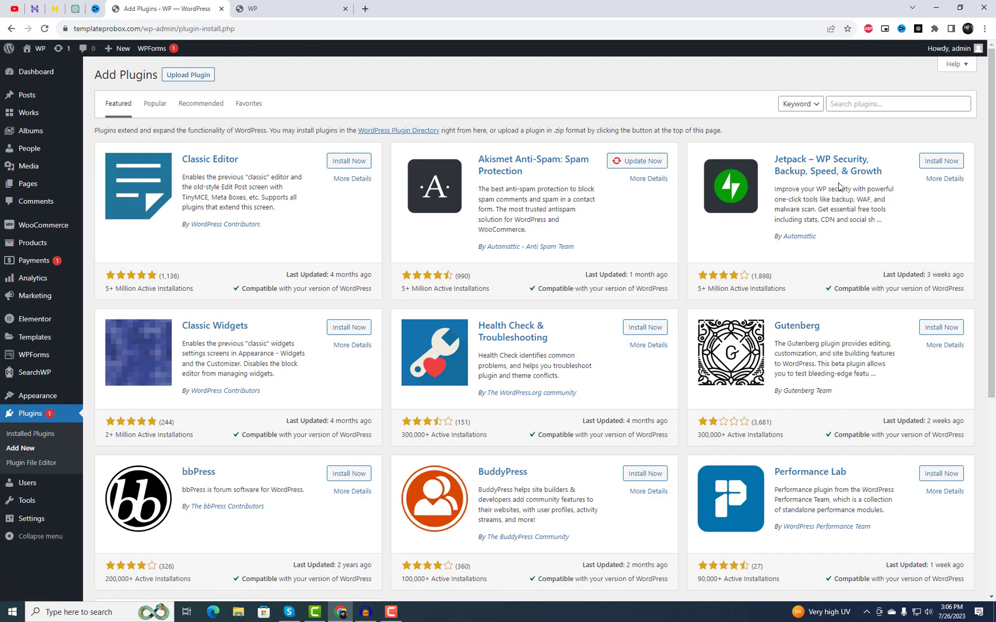
click(845, 104)
text(Sina Extension for Elementor)
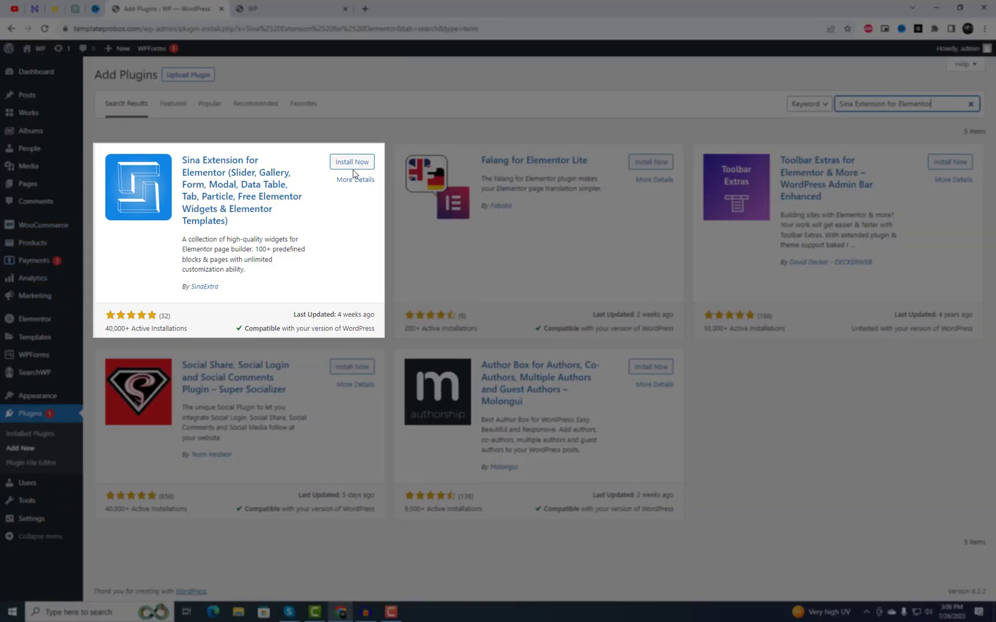
click(352, 163)
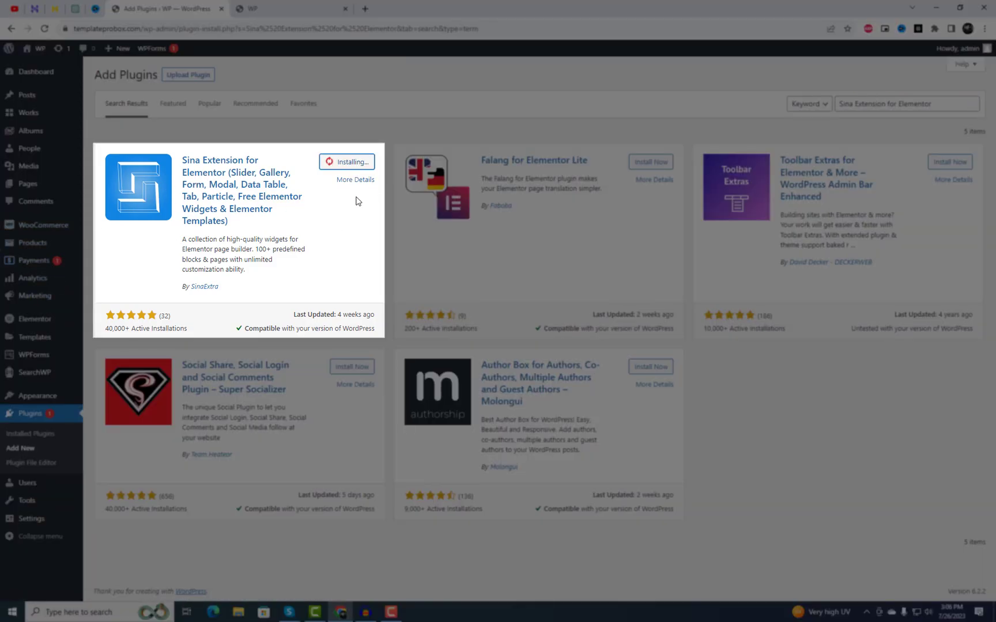
click(352, 166)
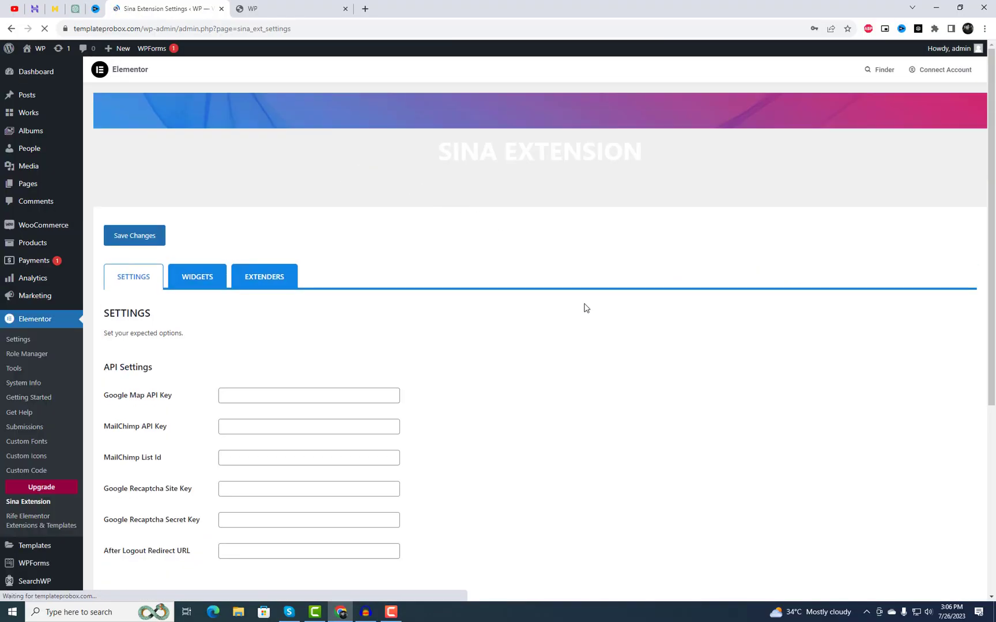
Look through Sina Extension's API settings and the widgets it offers, from Basic to WooCommerce.
scroll(583, 309, down, 3)
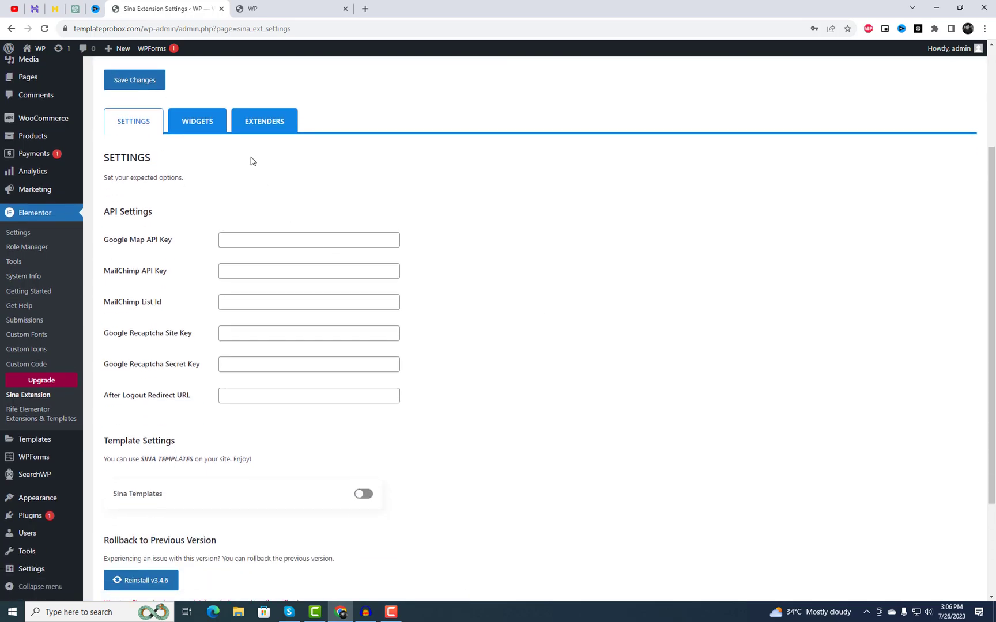
click(207, 133)
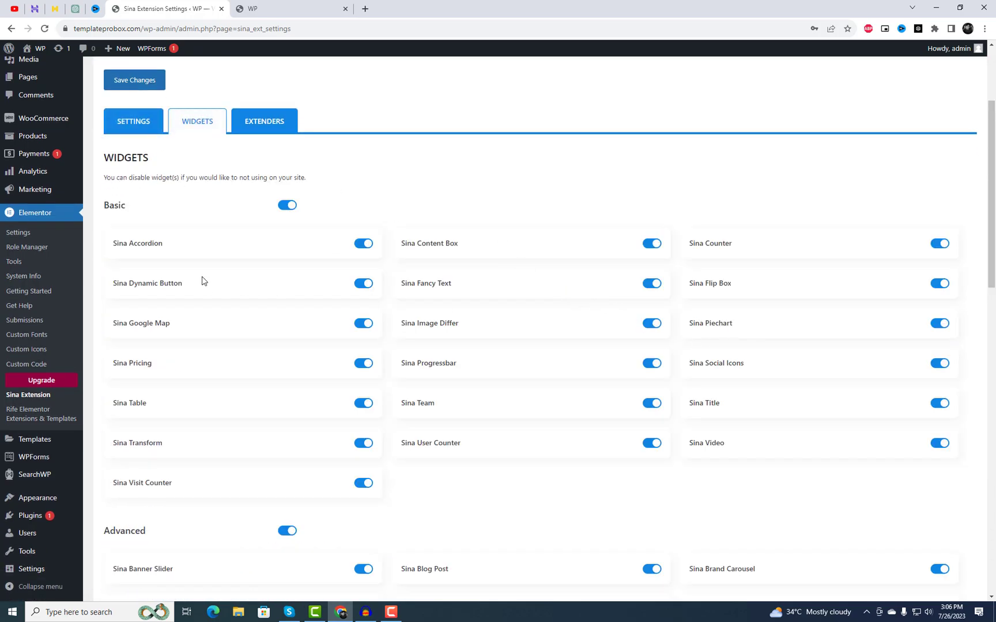
scroll(803, 350, down, 5)
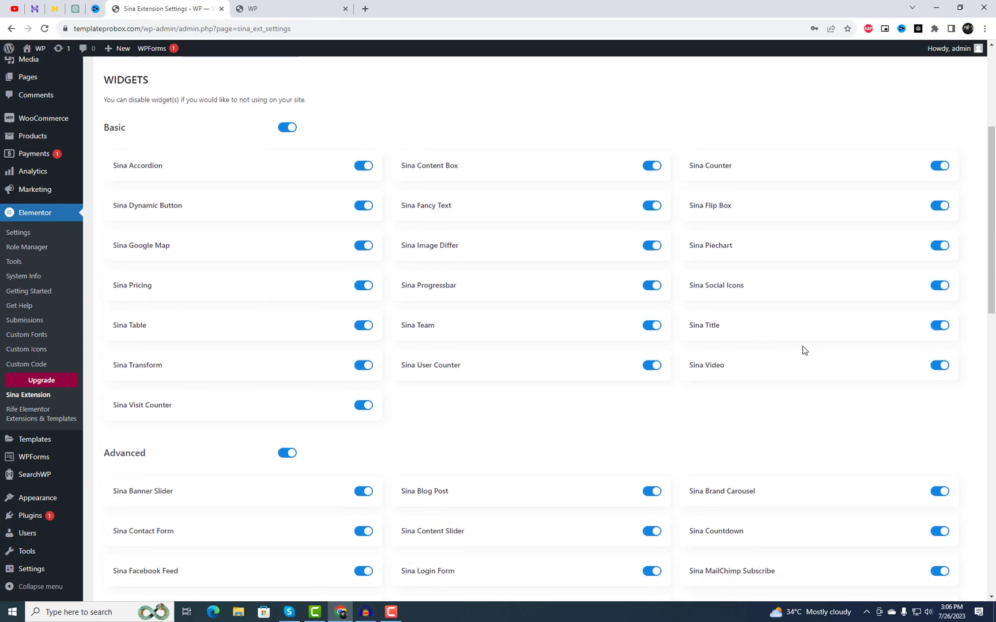
scroll(535, 379, down, 7)
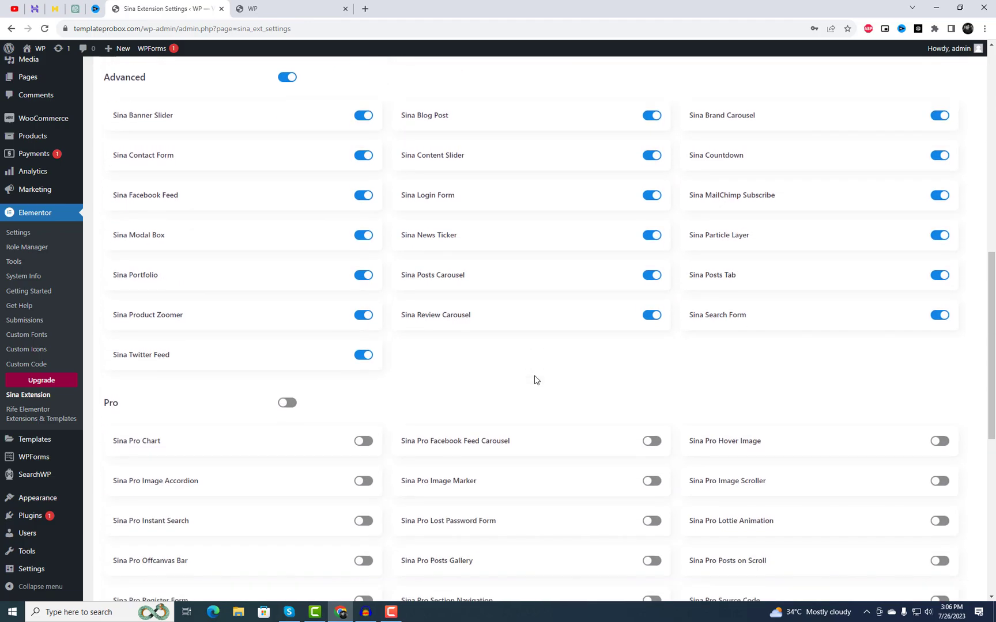
scroll(535, 383, down, 2)
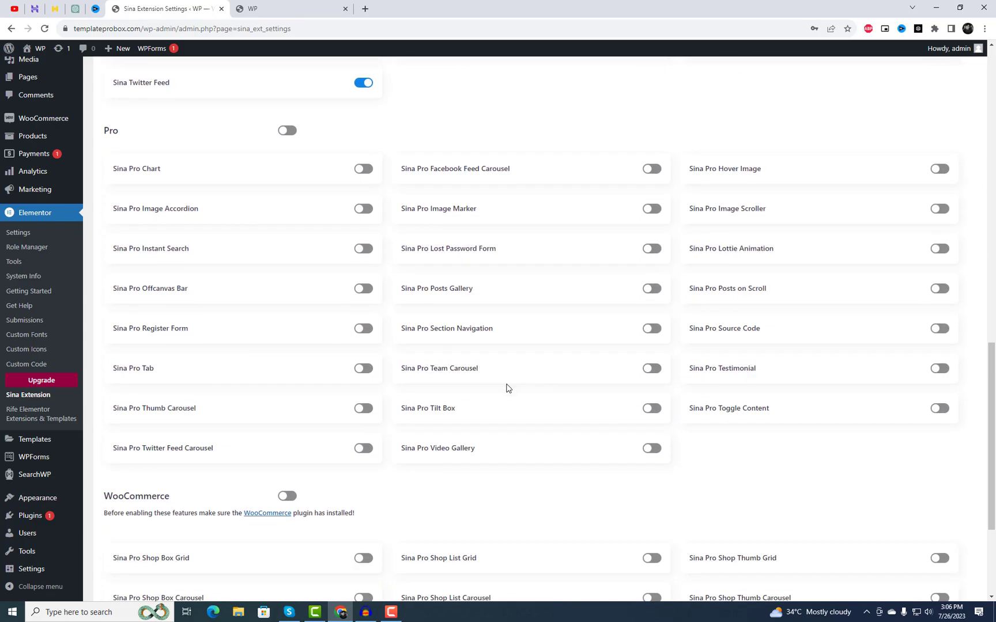
Open the site's home page for editing with Elementor in a new browser tab.
click(269, 10)
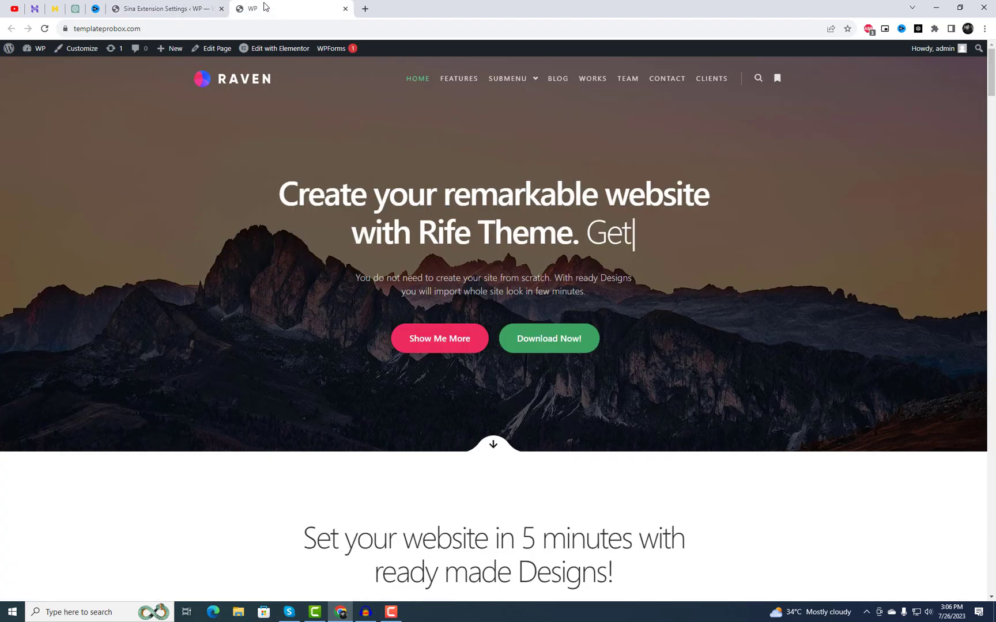
right_click(268, 48)
click(295, 60)
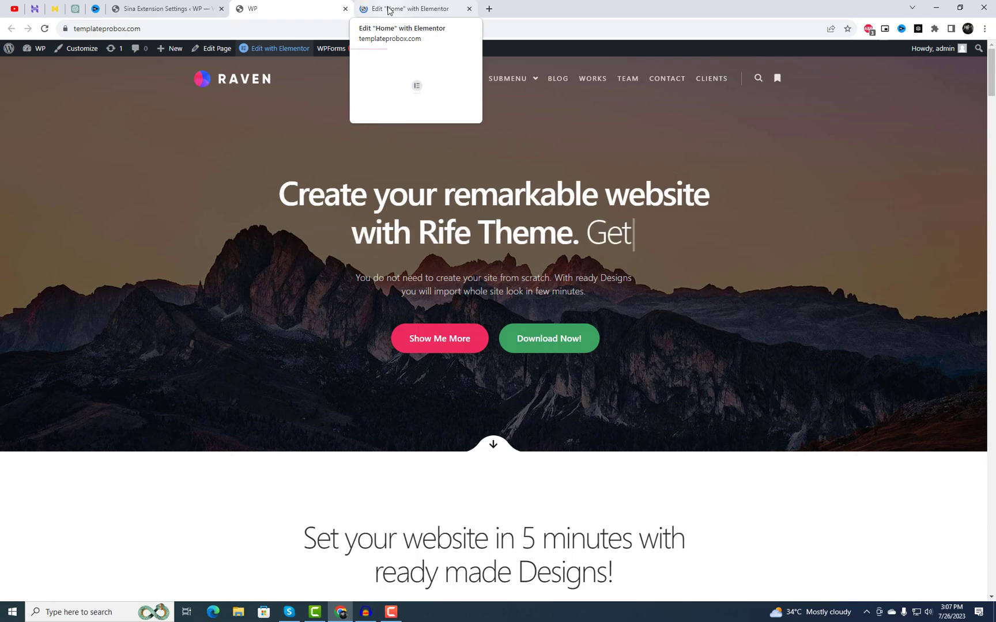
click(388, 10)
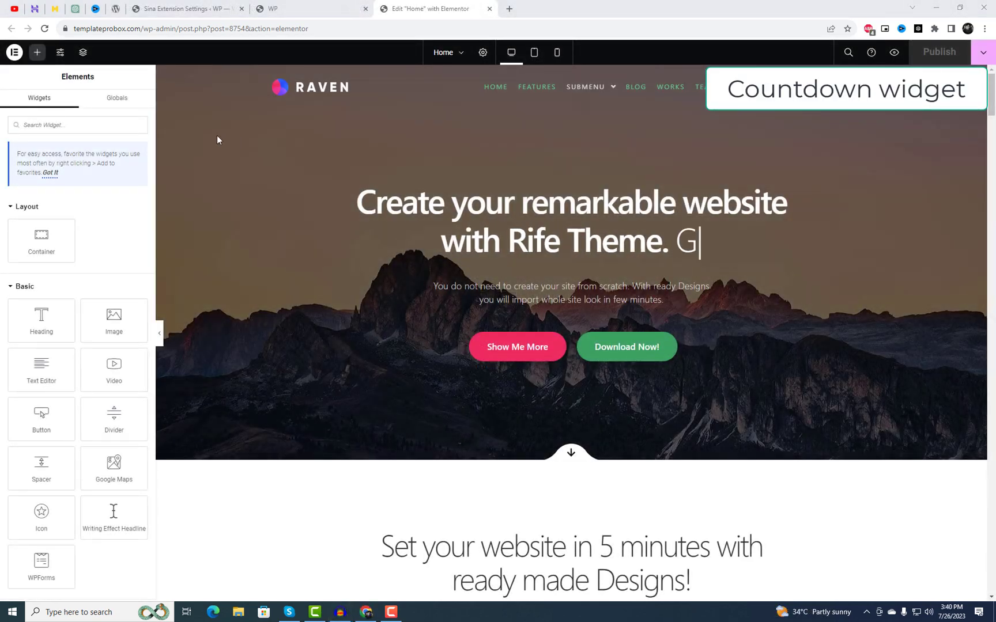
Find the Sina Countdown widget and place it between the hero headline and its description paragraph.
click(69, 125)
text(c)
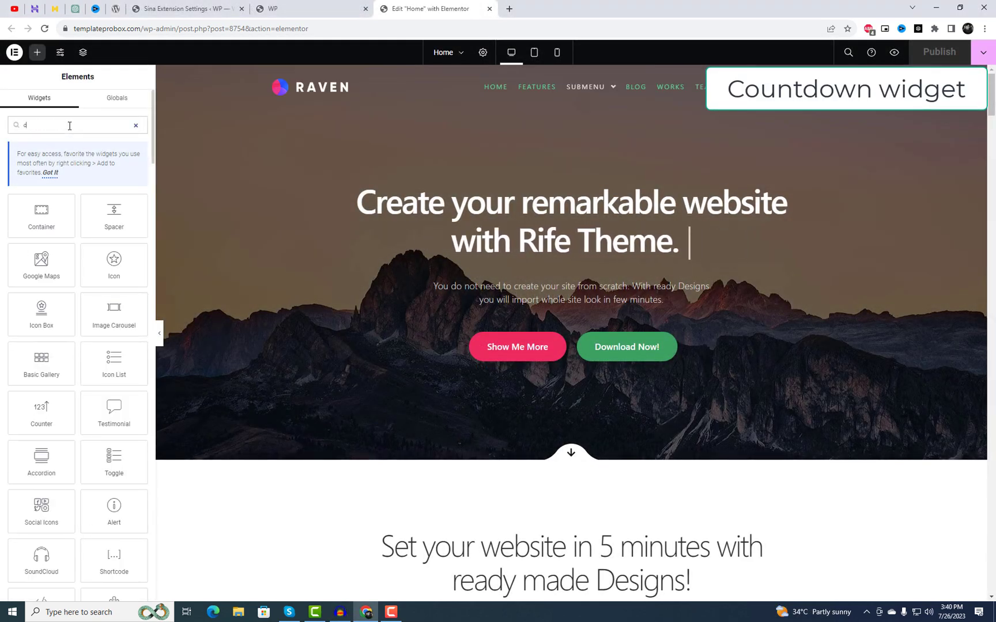
text(ount)
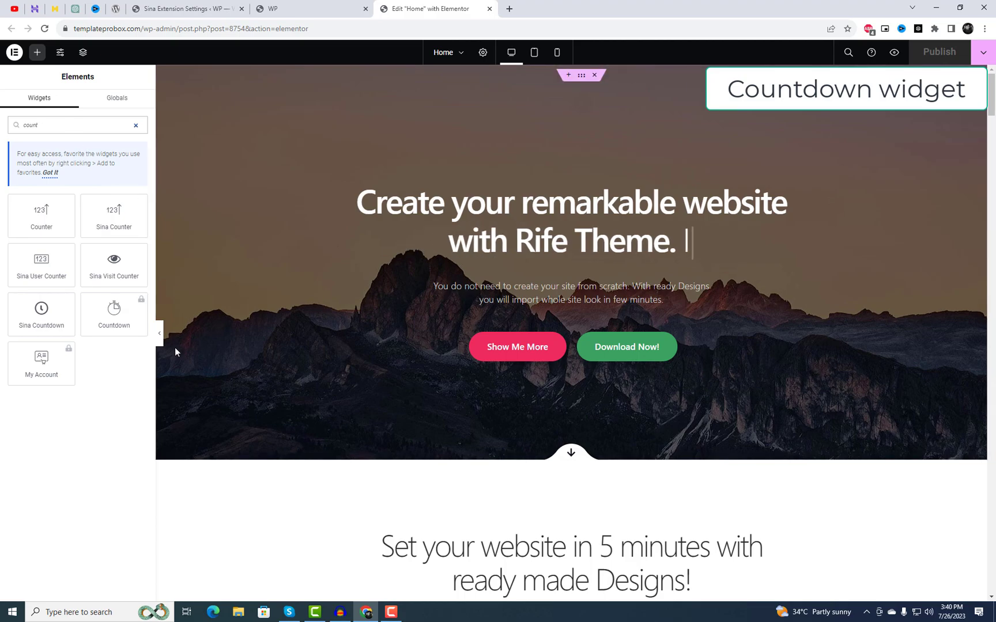
mouse_move(41, 315)
mouse_down()
mouse_move(466, 339)
mouse_move(586, 303)
mouse_move(564, 307)
mouse_move(595, 267)
mouse_up()
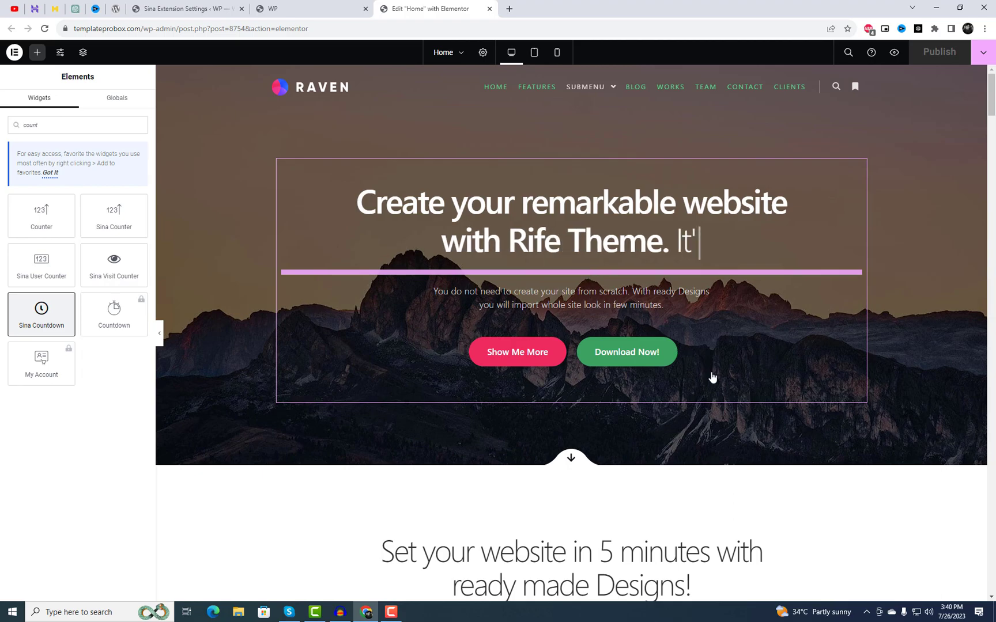
drag(711, 373, 685, 284)
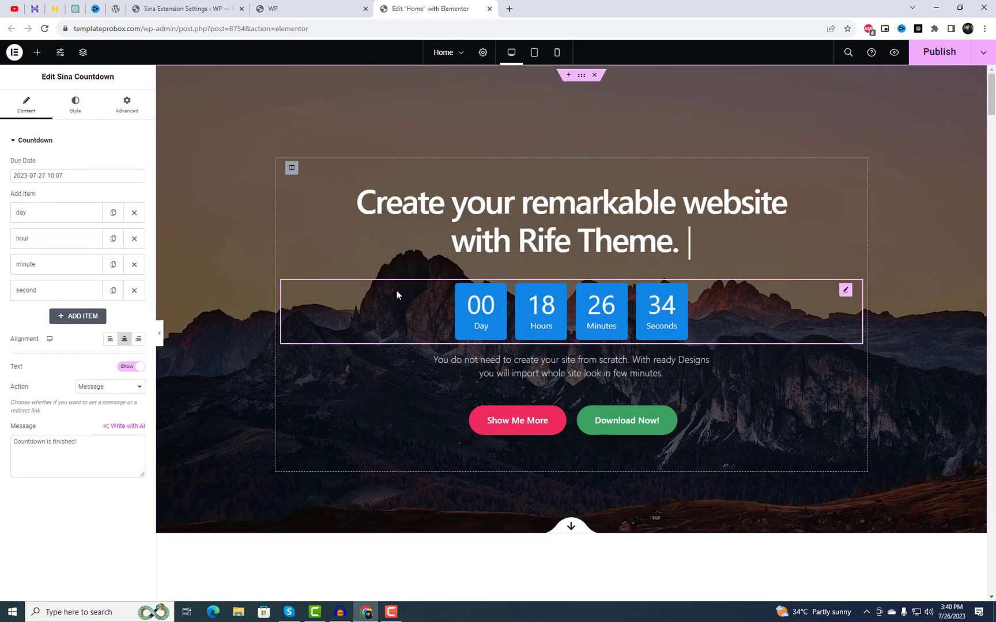
Set the countdown's due date to July 31, 2023, and check its finish action options, leaving Message selected.
click(64, 176)
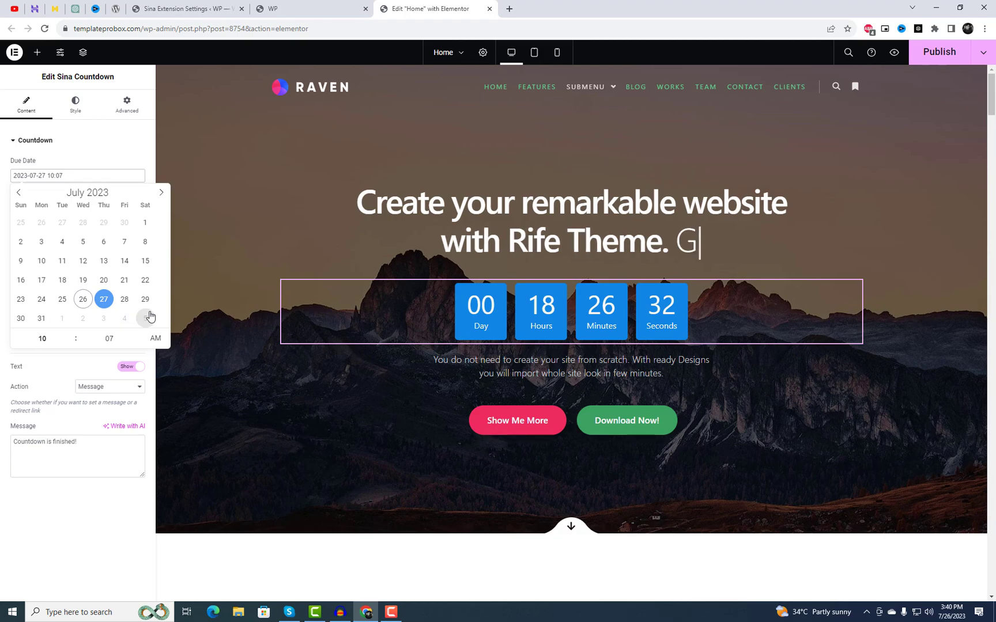
click(42, 319)
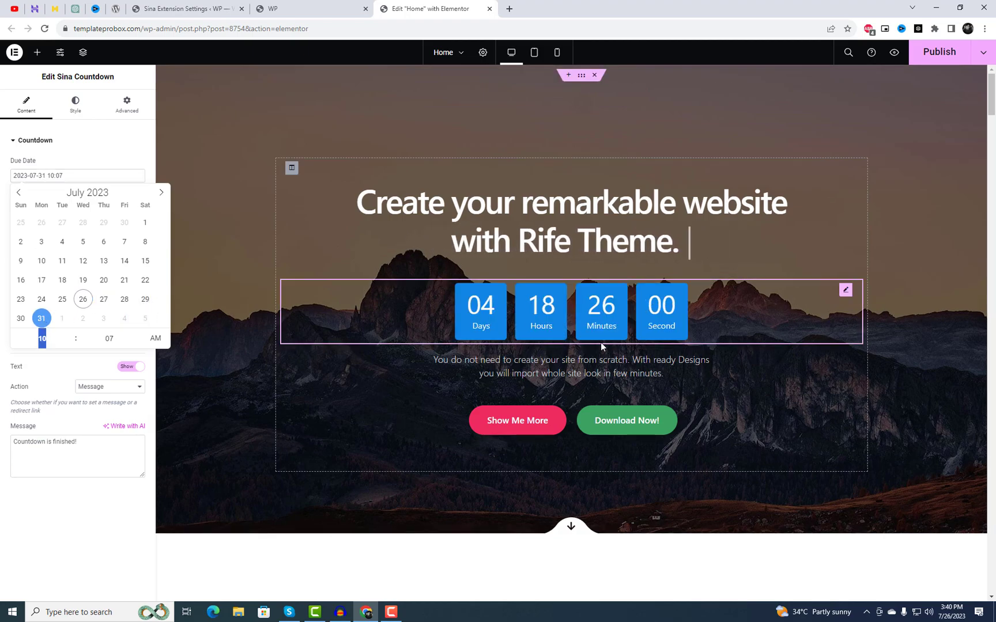
click(107, 395)
click(106, 404)
click(105, 389)
click(107, 396)
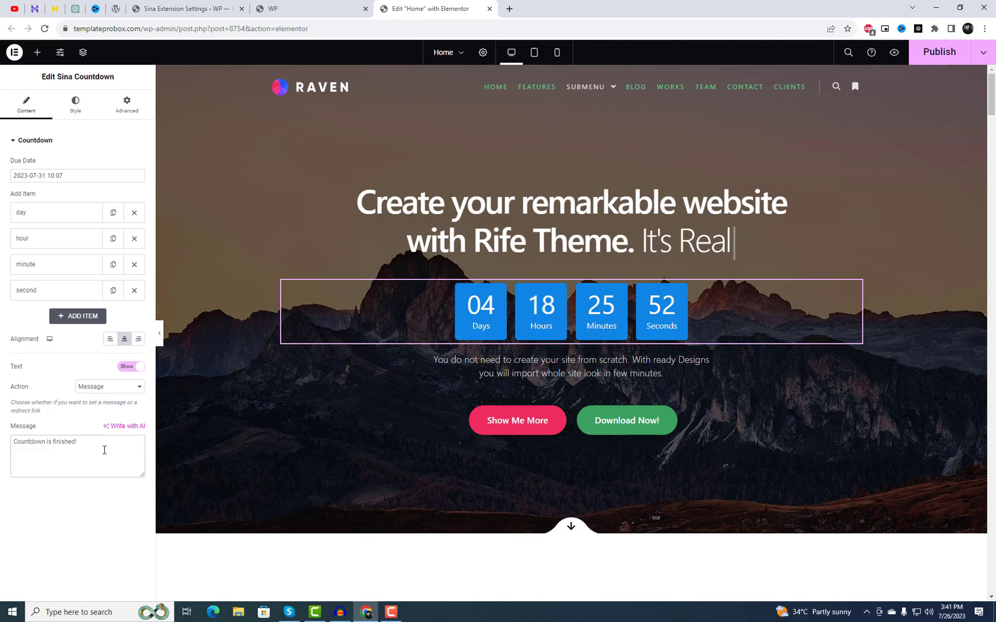
key(ctrl+a)
Enable Morphing Animation for the countdown boxes and change their background type to Gradient.
click(74, 106)
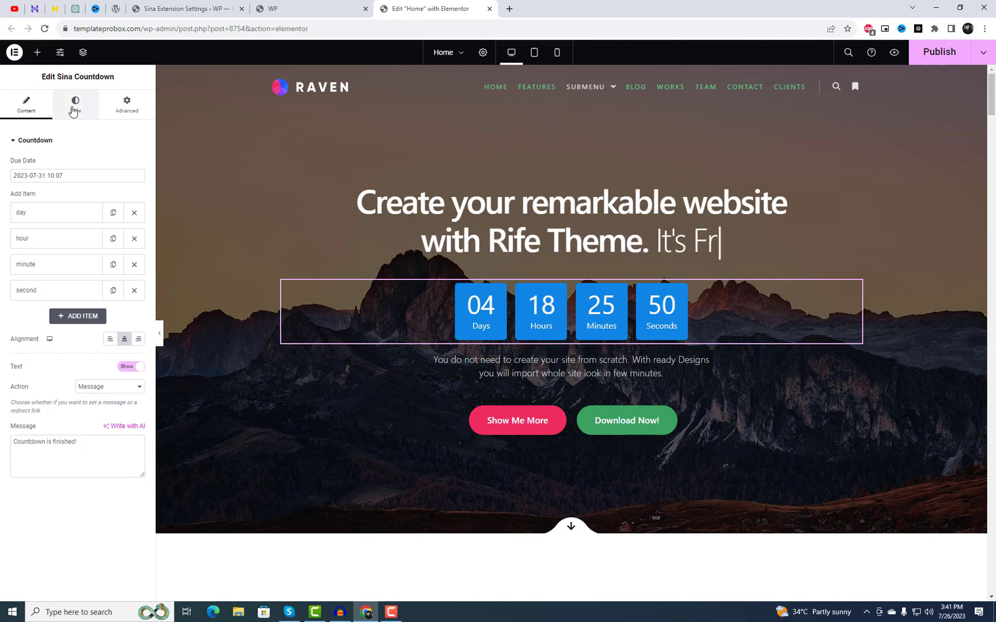
click(136, 165)
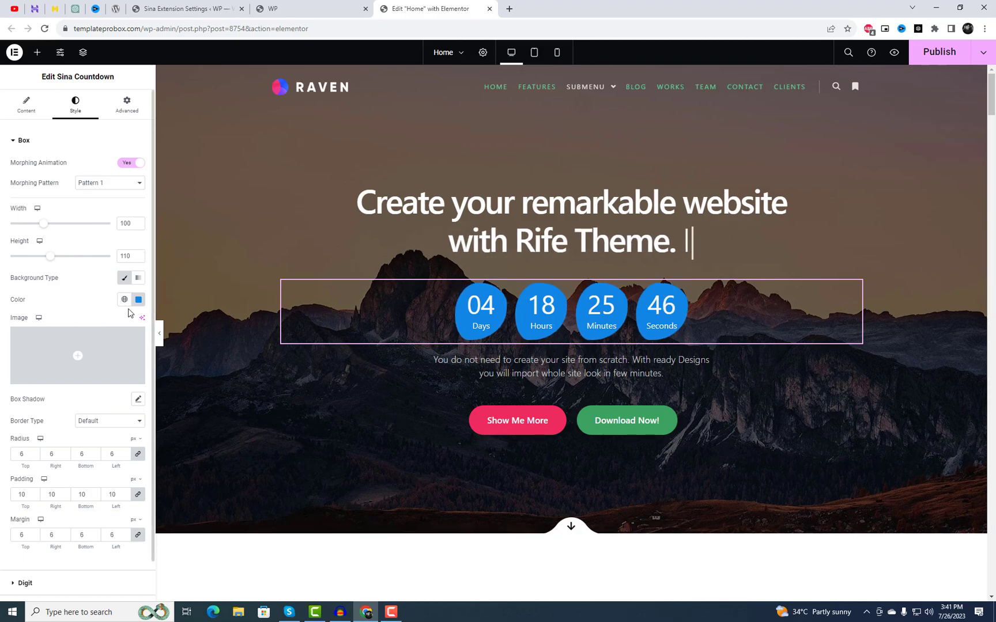
click(124, 279)
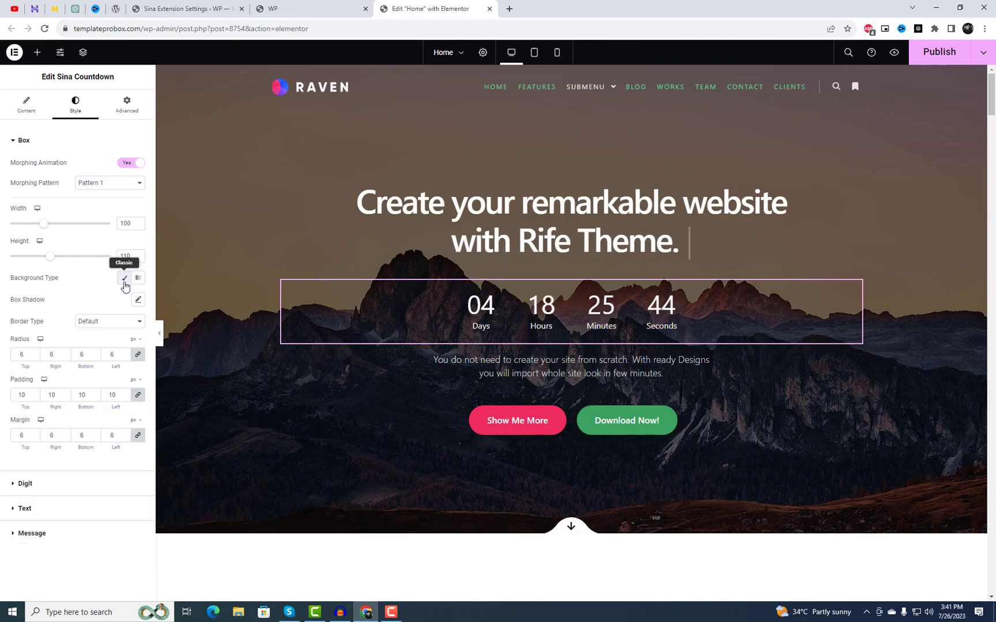
click(138, 280)
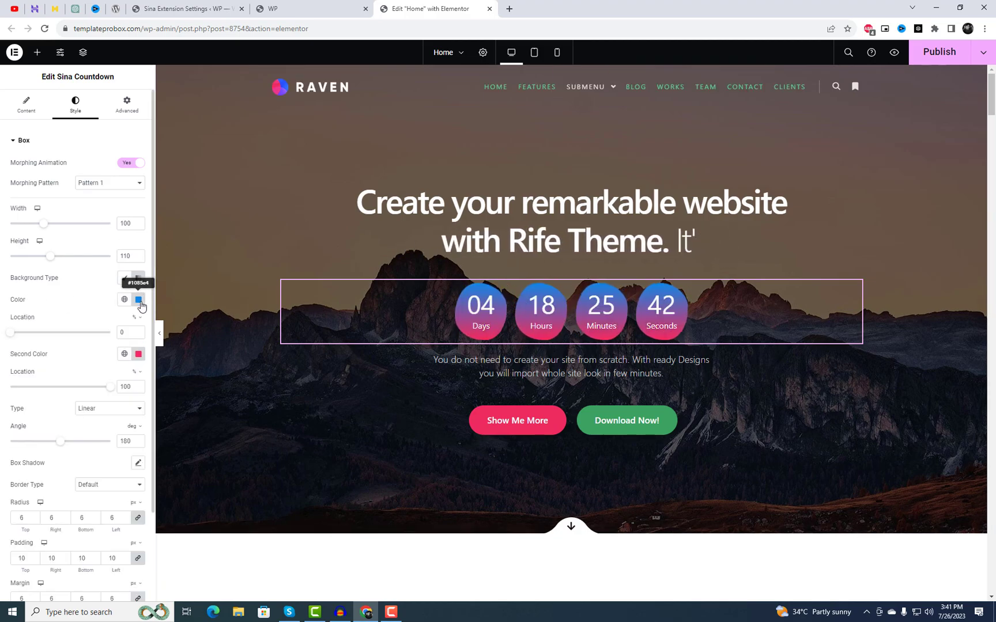
Set the countdown boxes' gradient to a dark blue first color and a muted crimson second color.
click(140, 302)
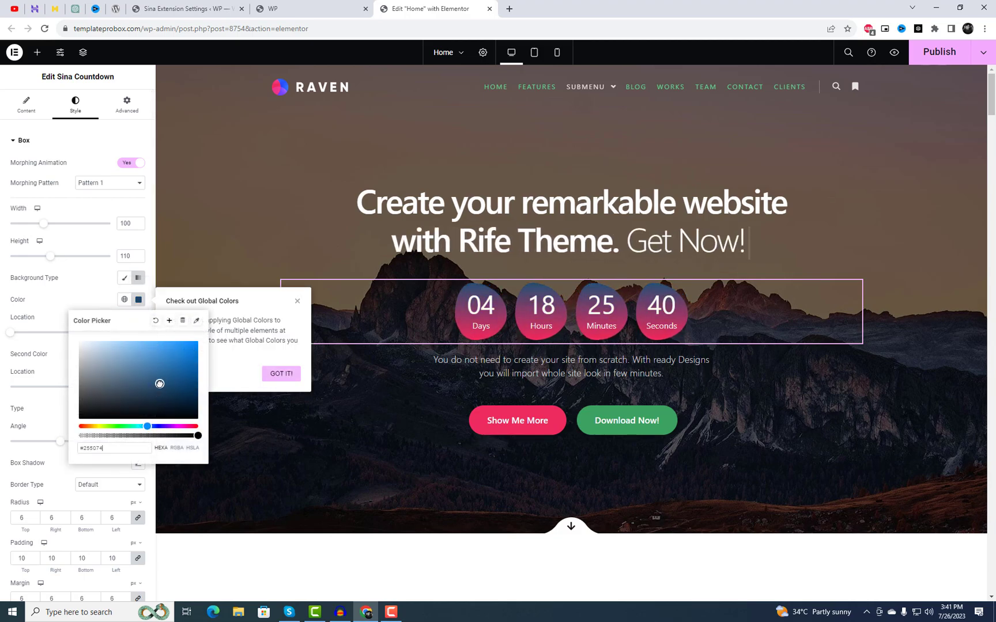
click(87, 290)
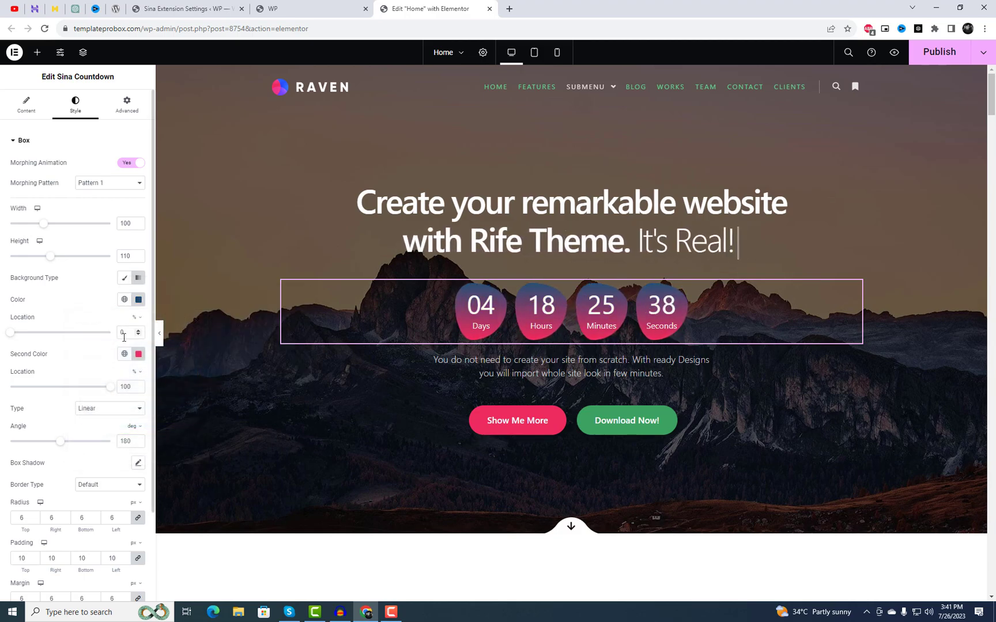
click(138, 354)
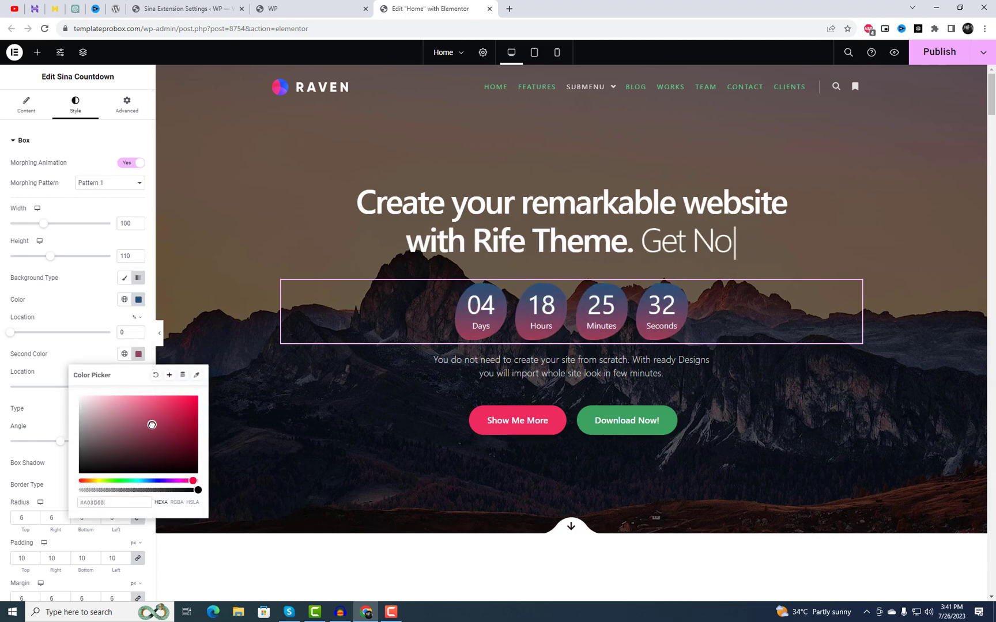
click(81, 357)
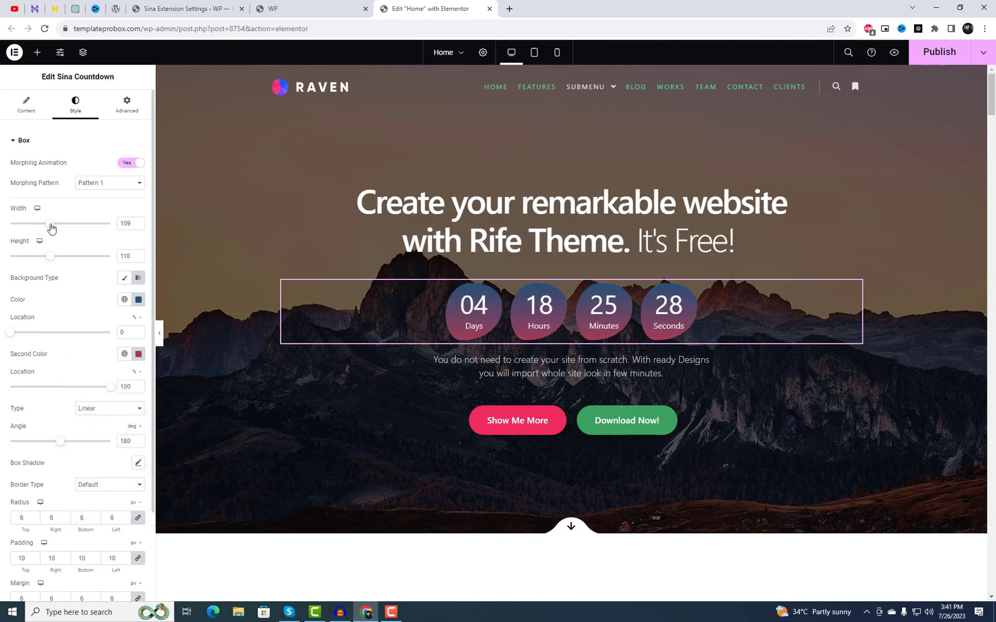
Resize the countdown boxes to 106 wide and 114 high, and try the morphing patterns, leaving Pattern 4 selected.
drag(52, 261, 54, 261)
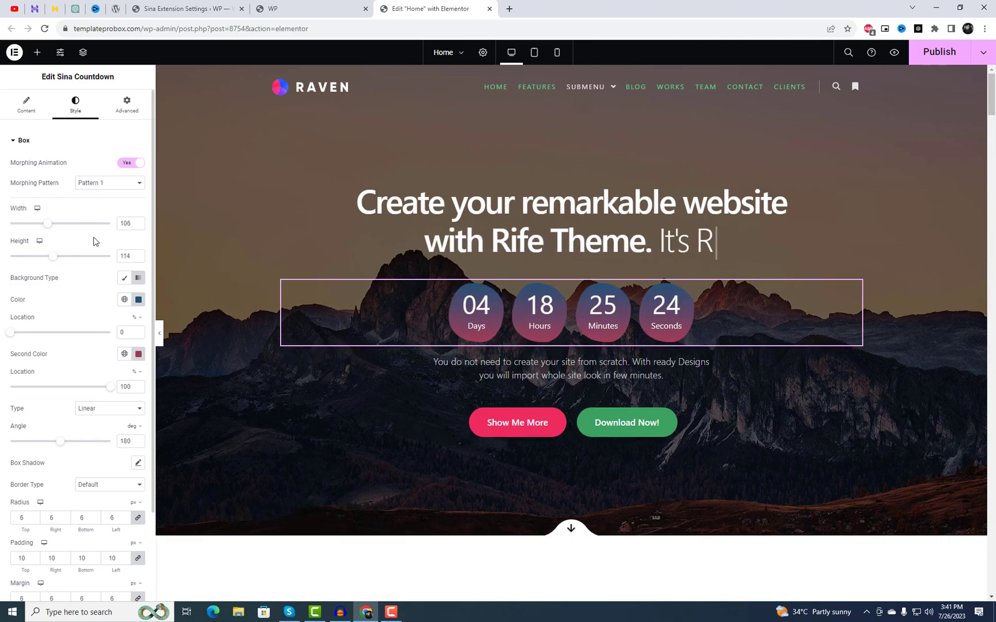
click(112, 183)
click(109, 203)
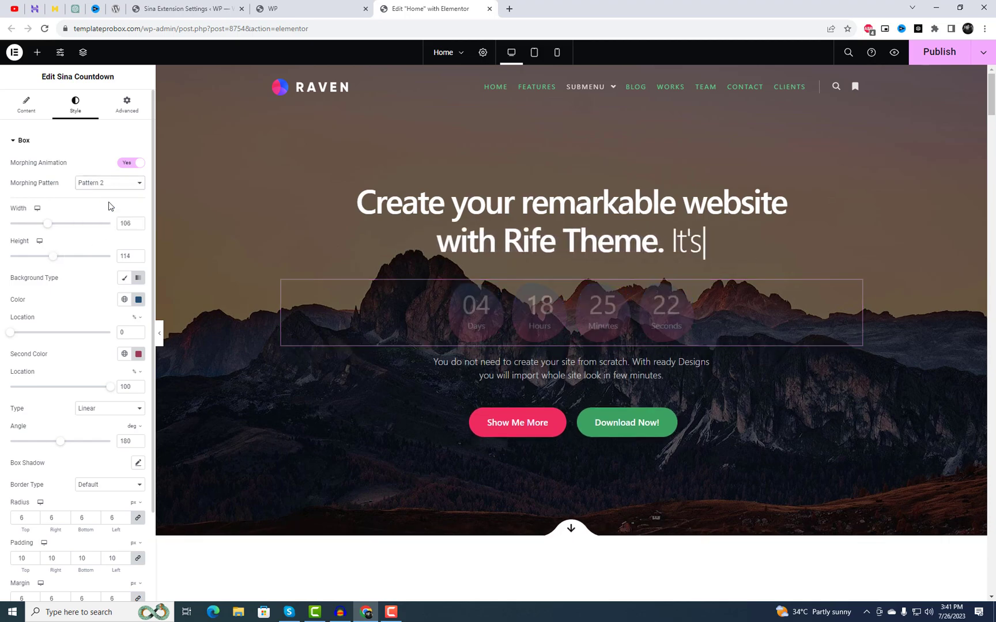
click(120, 183)
click(109, 212)
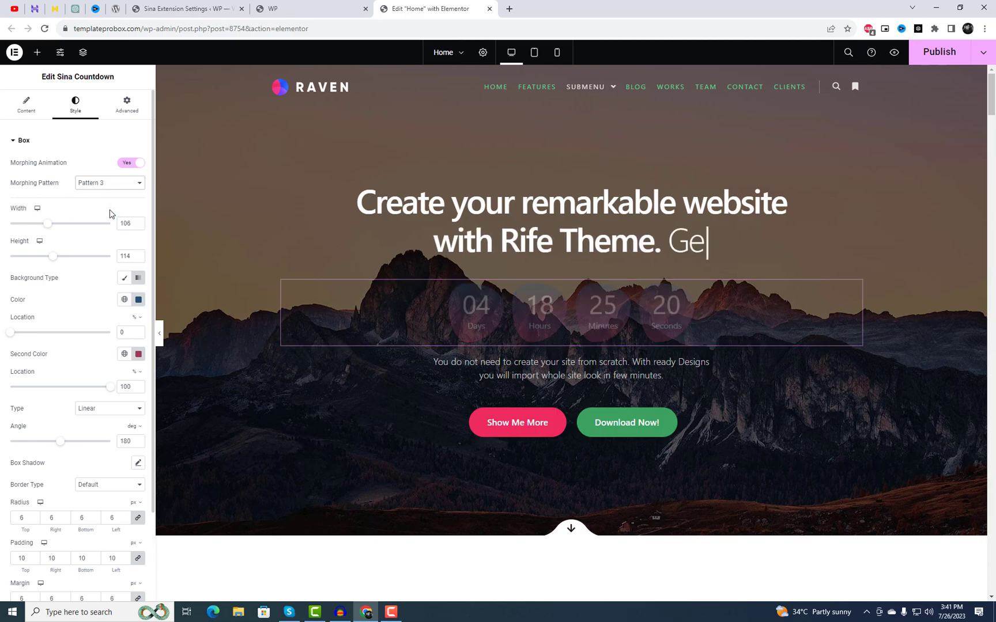
click(117, 184)
click(105, 222)
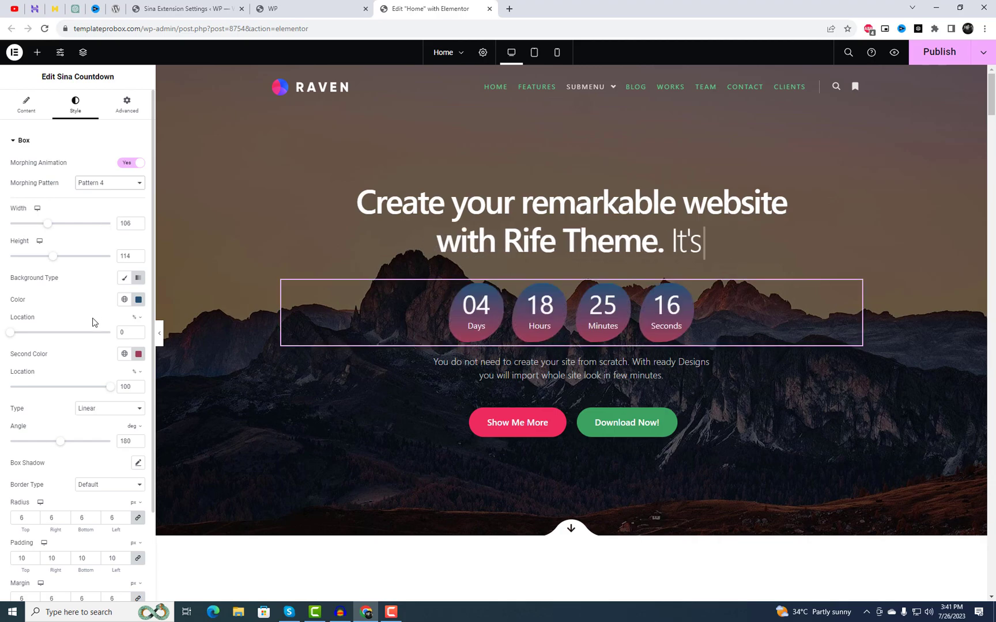
Set the color of the countdown digits to #FFFFFF, keeping the Classic color type.
scroll(110, 398, down, 2)
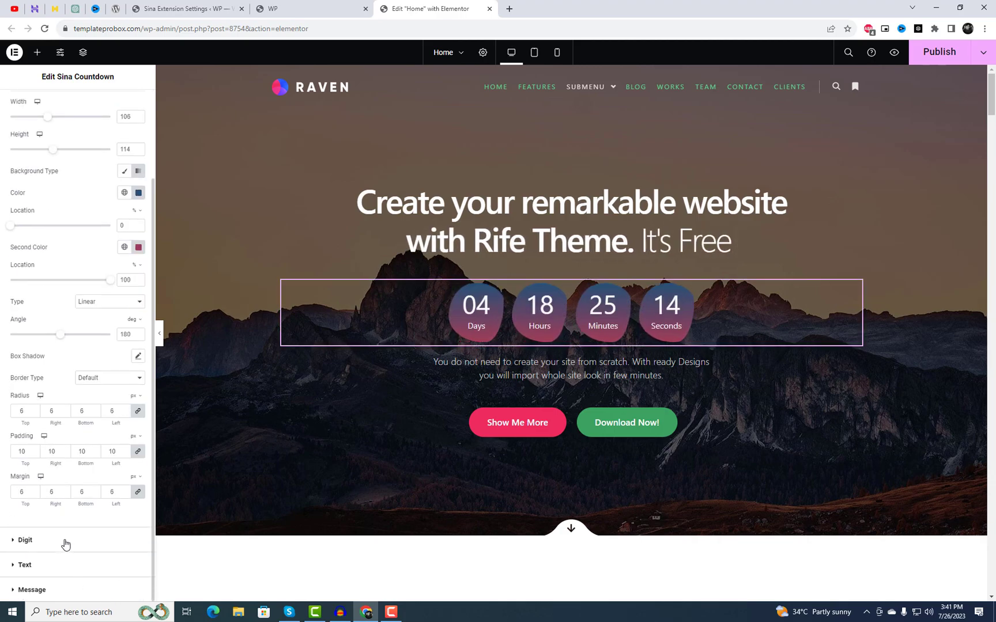
click(25, 540)
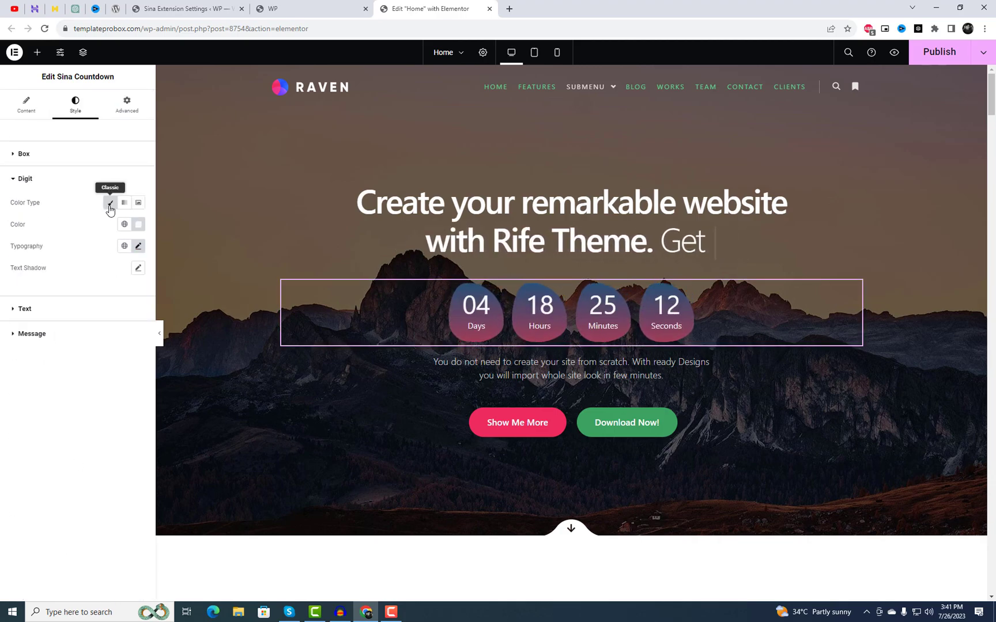
click(138, 228)
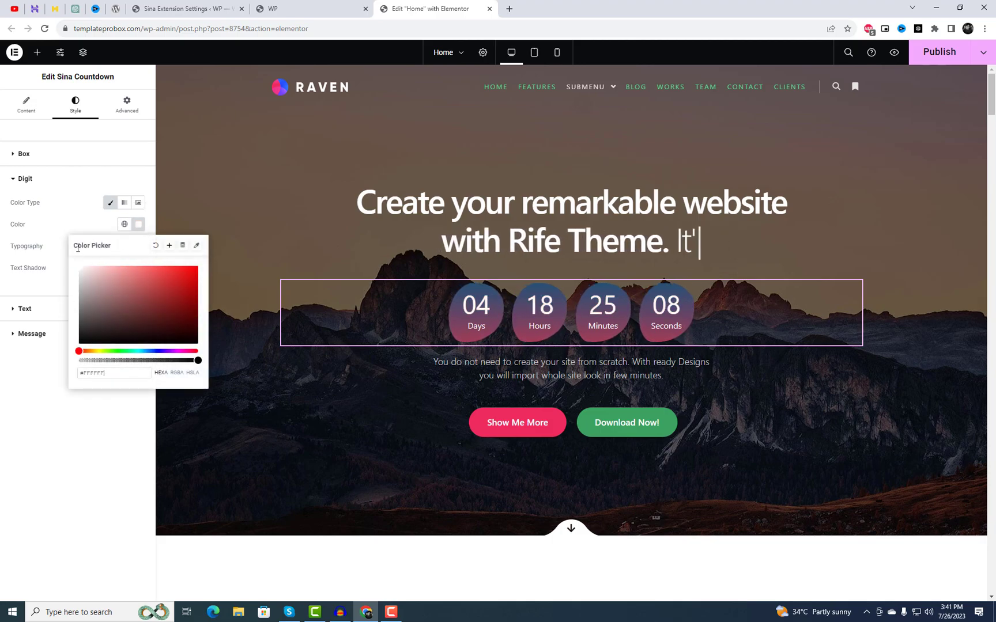
click(73, 224)
Set the font size of the countdown's text labels to 18 px in their typography settings.
click(60, 309)
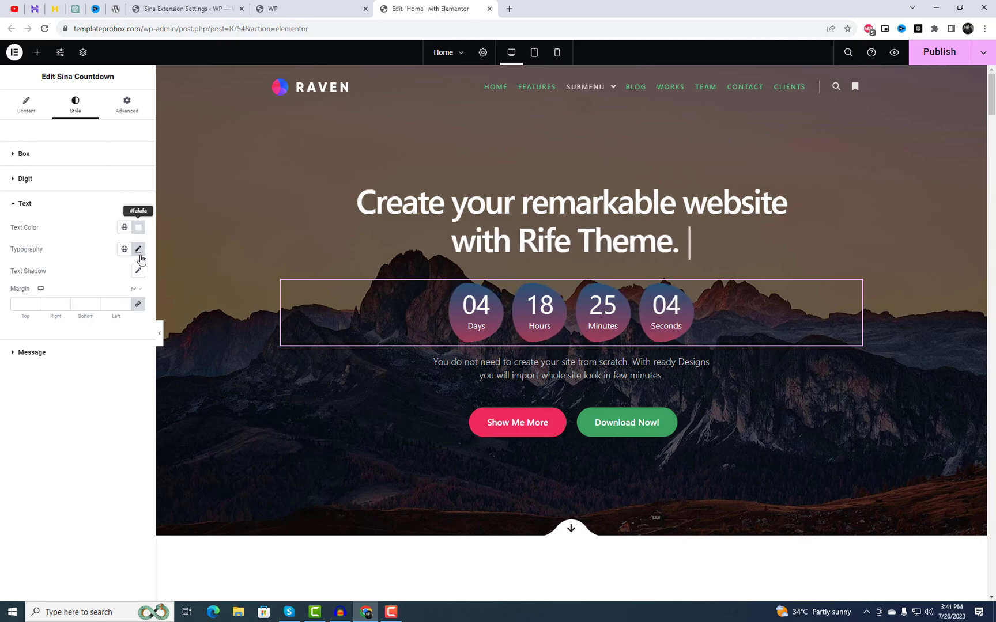
click(139, 249)
click(129, 328)
click(130, 327)
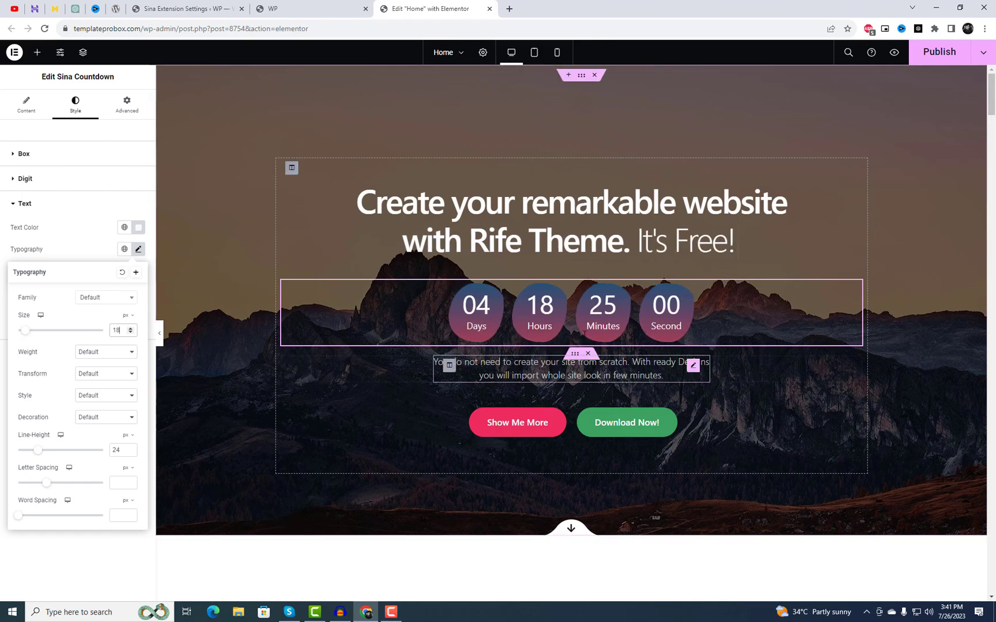
click(81, 257)
Set the countdown message's text color to #FFFFFF and publish the page.
click(76, 350)
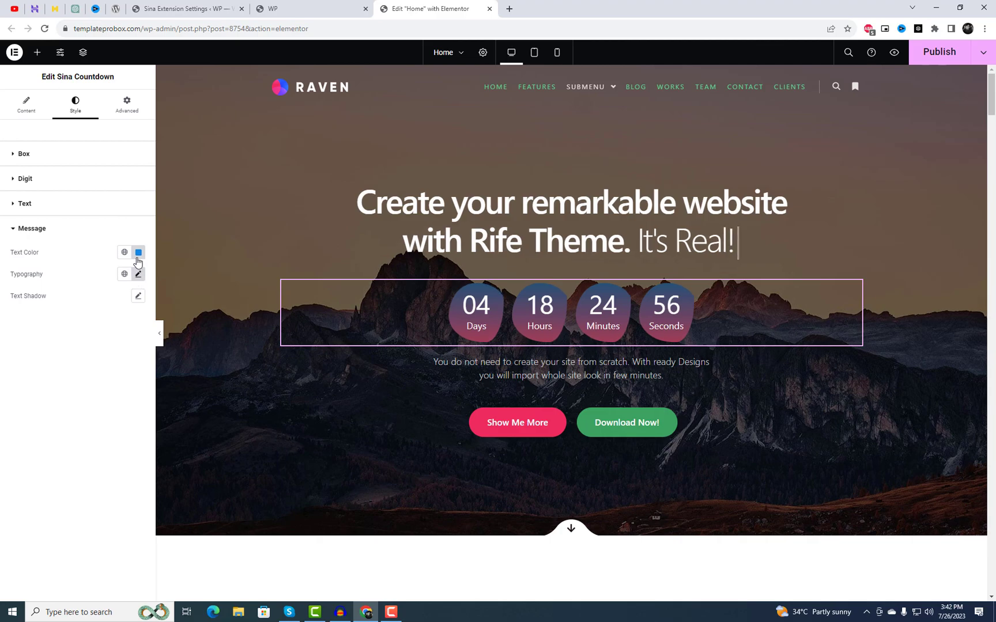
click(139, 257)
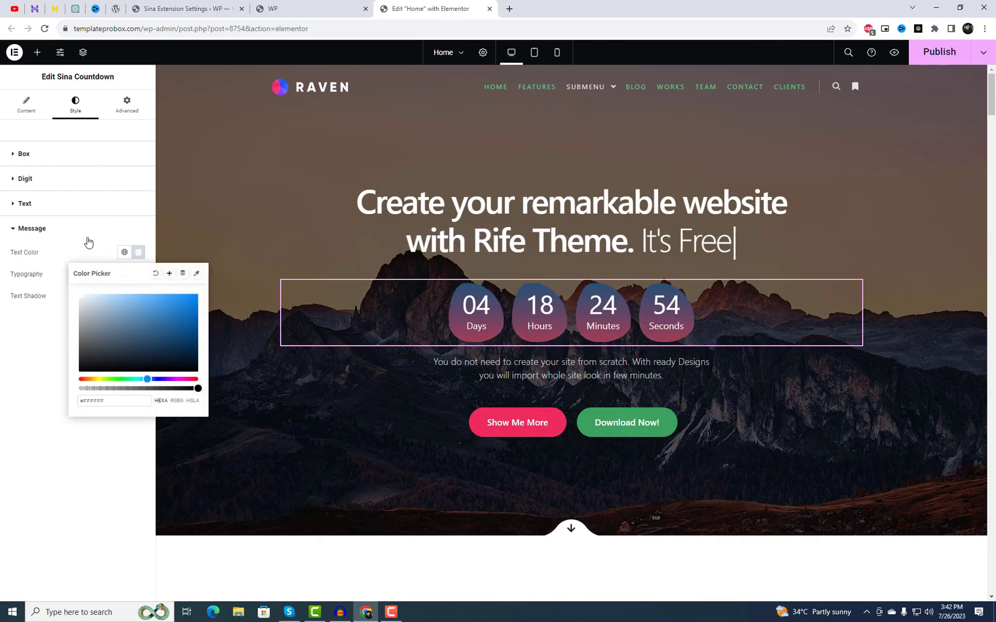
click(84, 234)
click(938, 53)
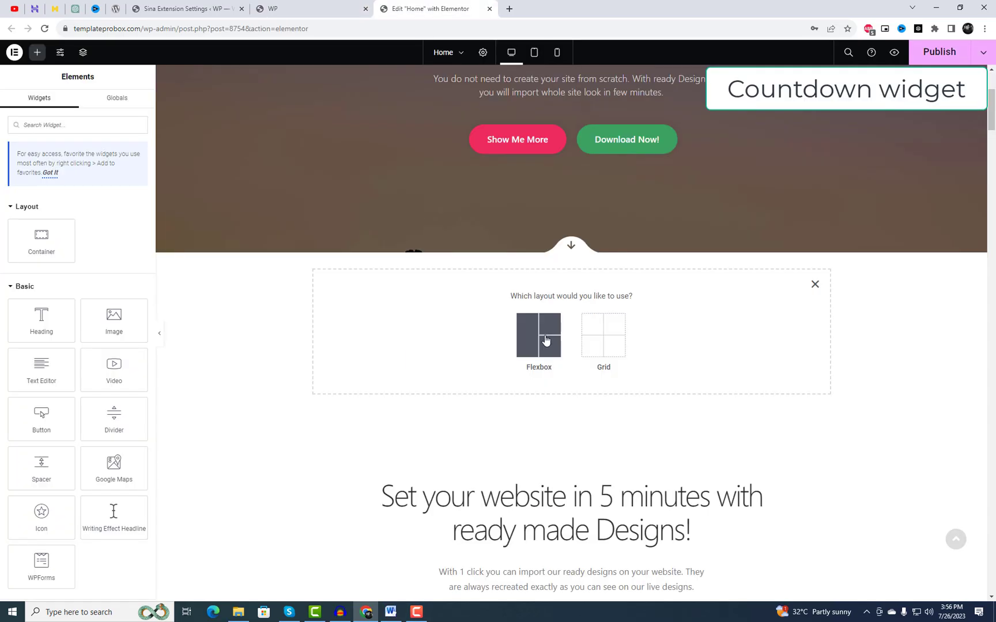
Add a two-column Flexbox container below the hero section and place a Sina Piechart widget in its first column.
click(545, 339)
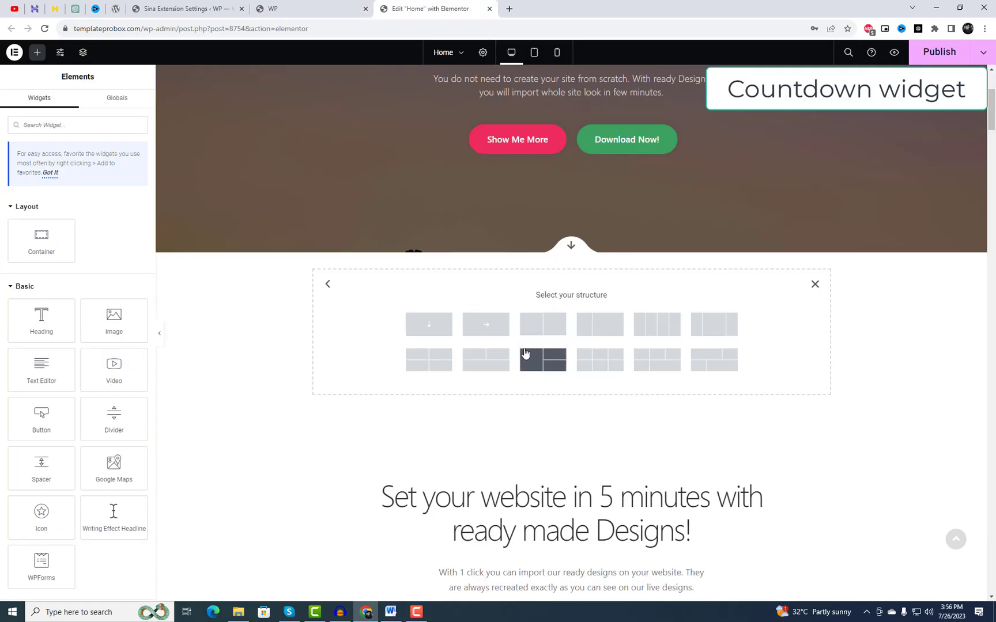
click(558, 335)
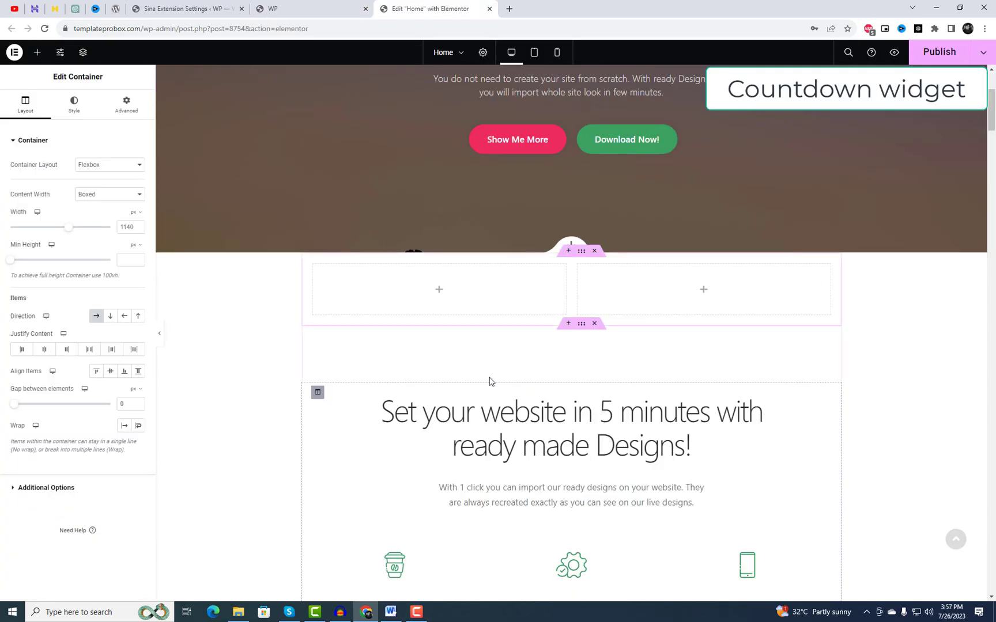
scroll(212, 247, down, 1)
click(37, 52)
text(pi)
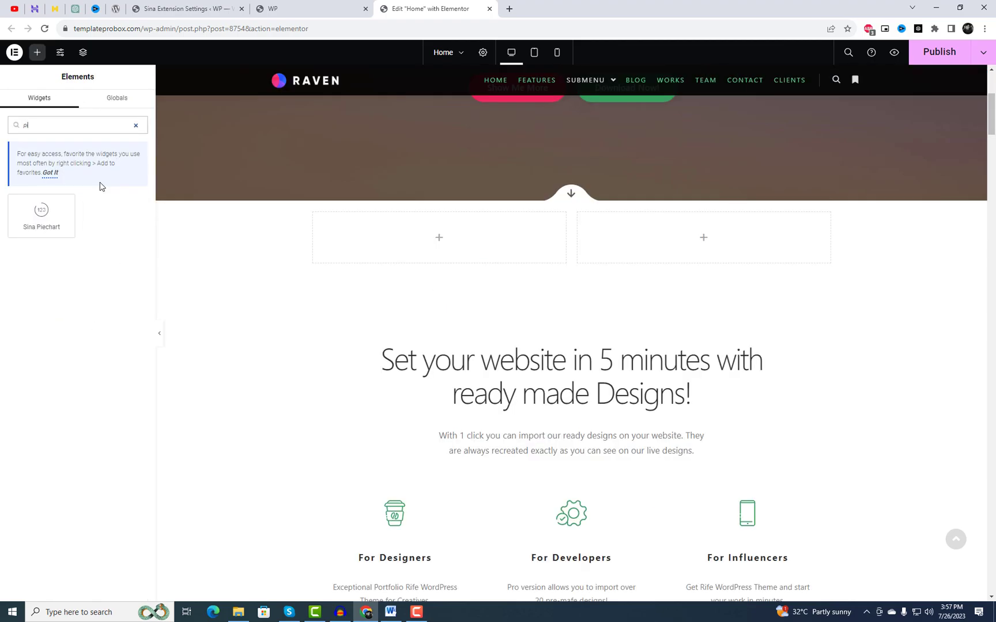
drag(44, 216, 510, 242)
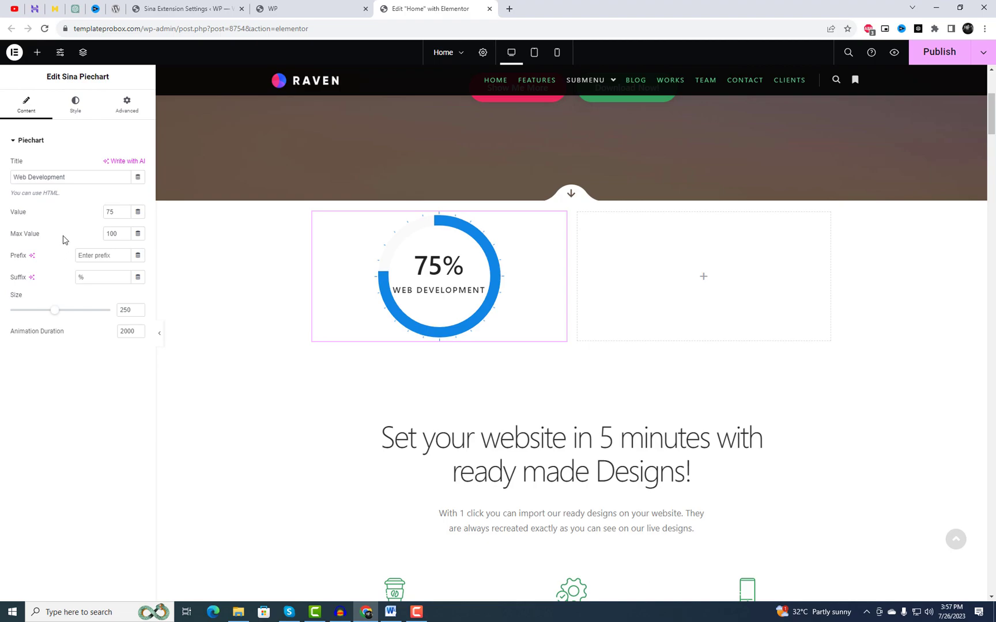
Title the piechart Wordpress, and duplicate it into the second column with the title CSS.
text(Wordpress)
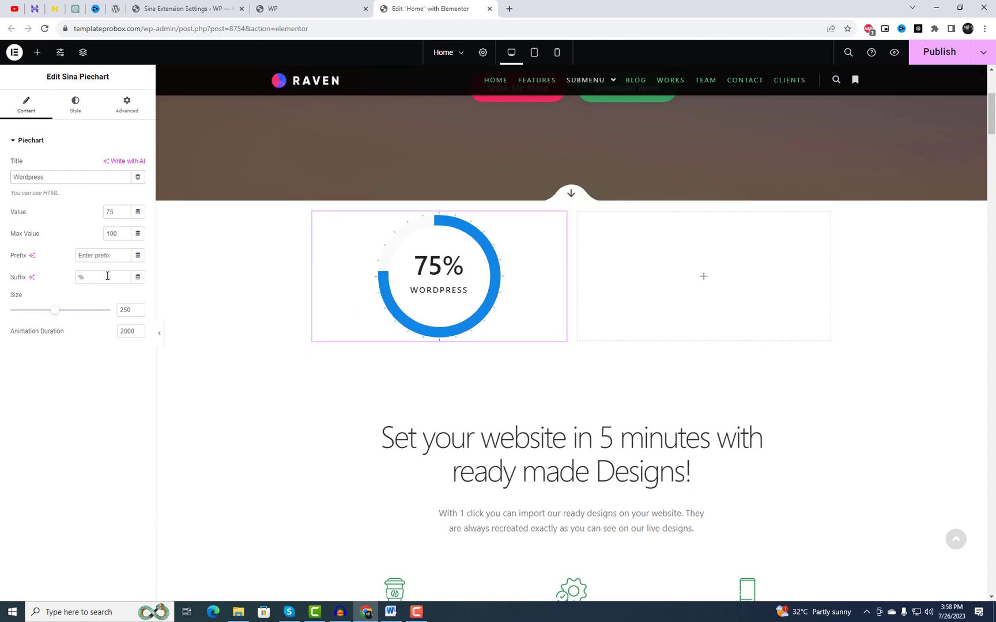
right_click(419, 280)
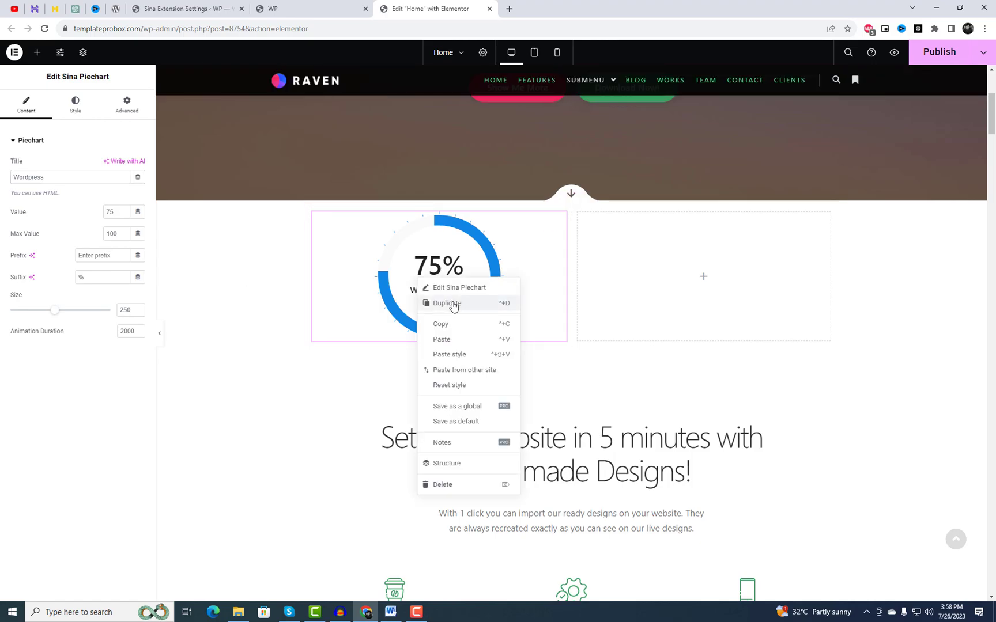
click(452, 305)
drag(550, 362, 786, 380)
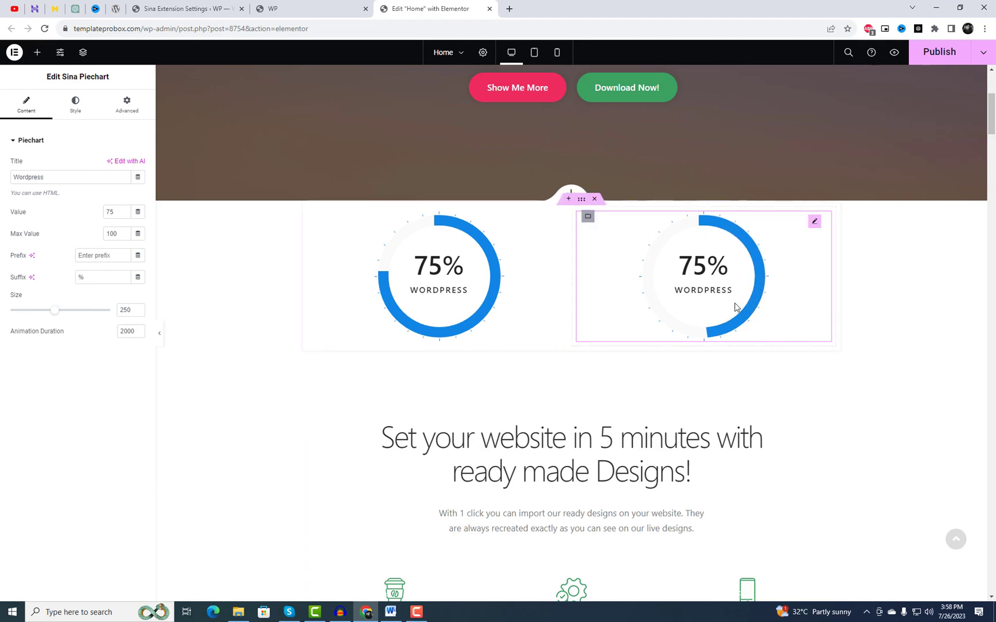
drag(60, 182, 1, 182)
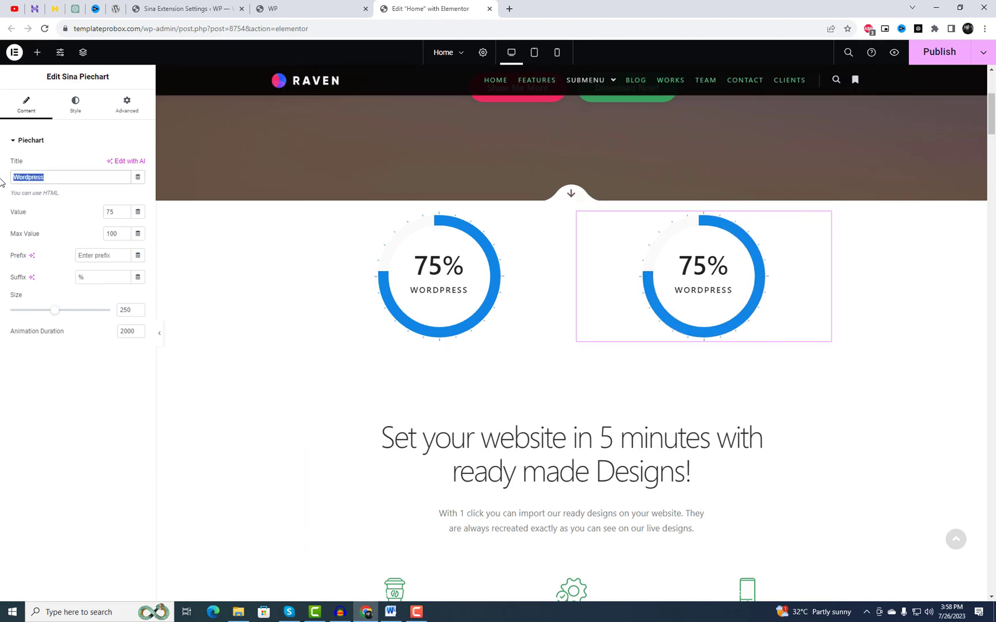
text(CSS)
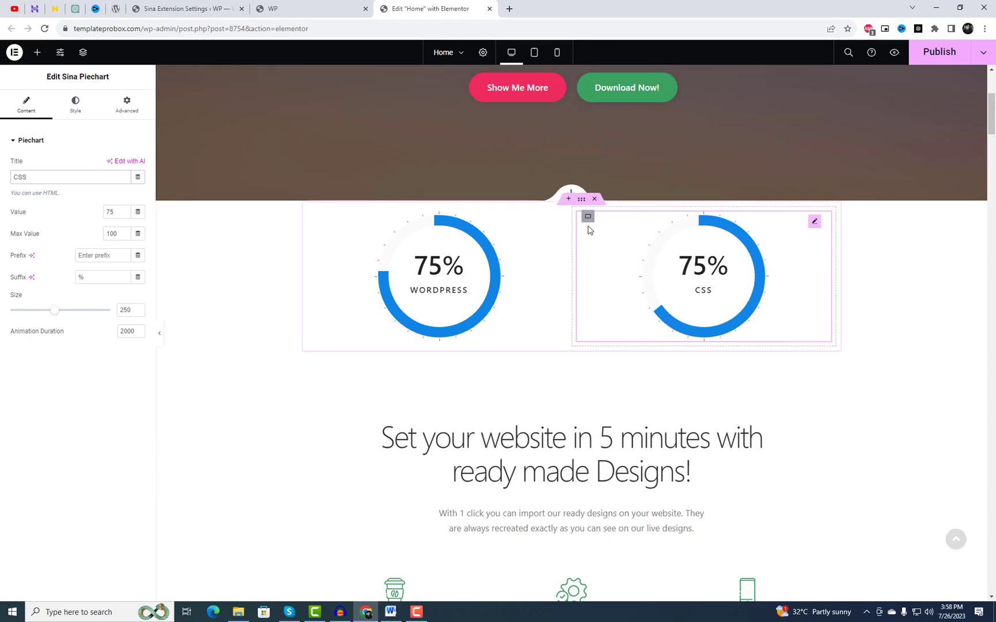
Duplicate the two-column piechart container and retitle the first chart of the copy JAVA.
right_click(582, 199)
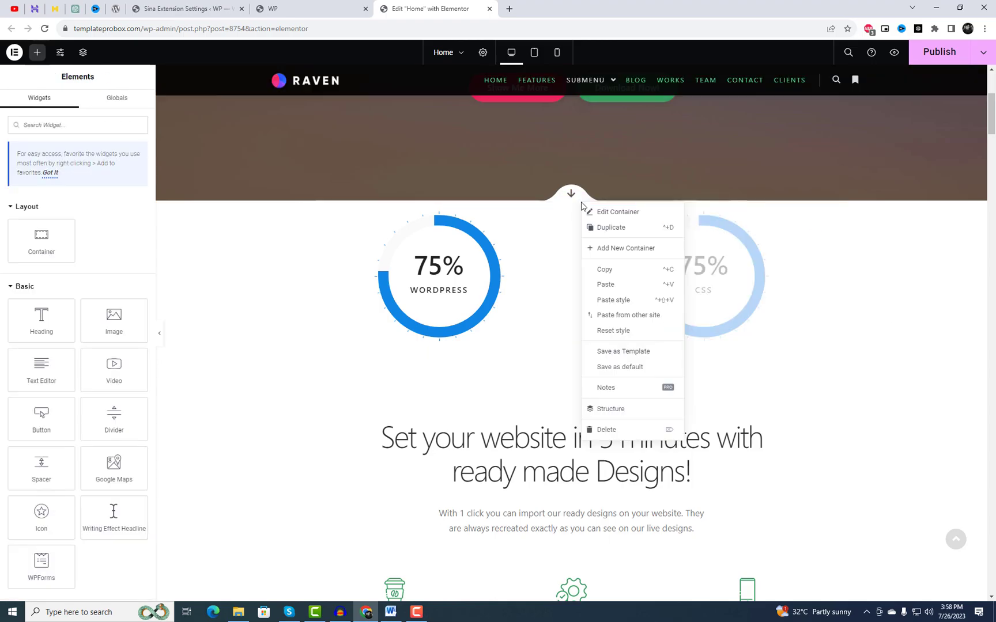
click(602, 228)
scroll(428, 345, down, 2)
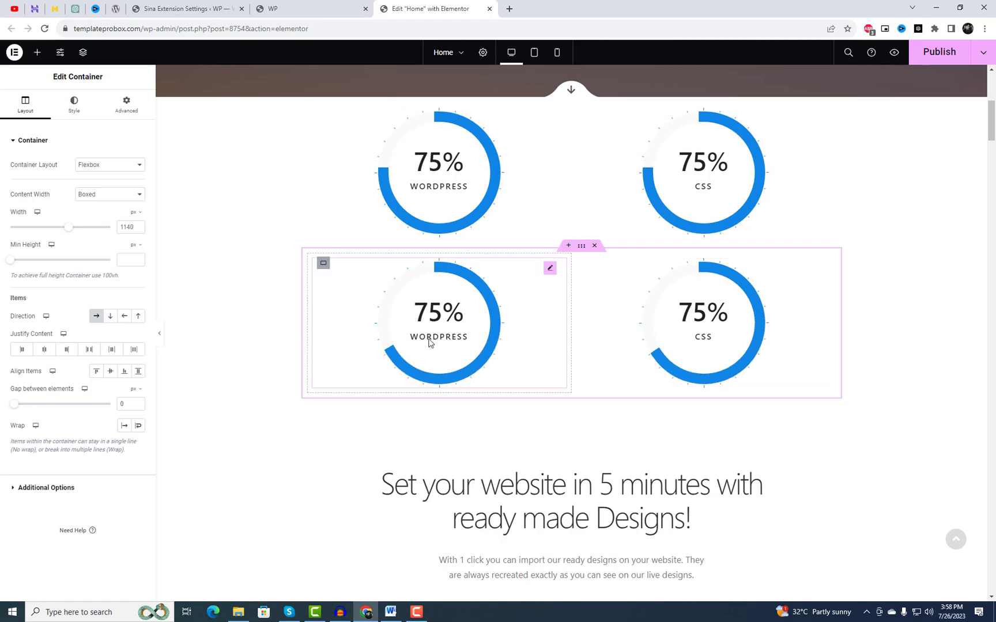
click(429, 343)
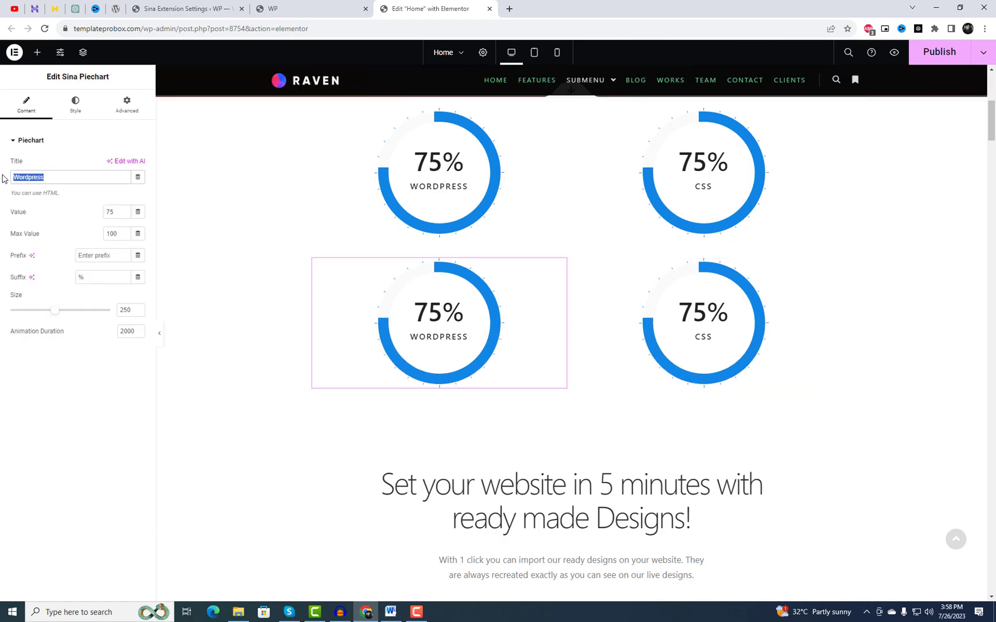
text(JAVA)
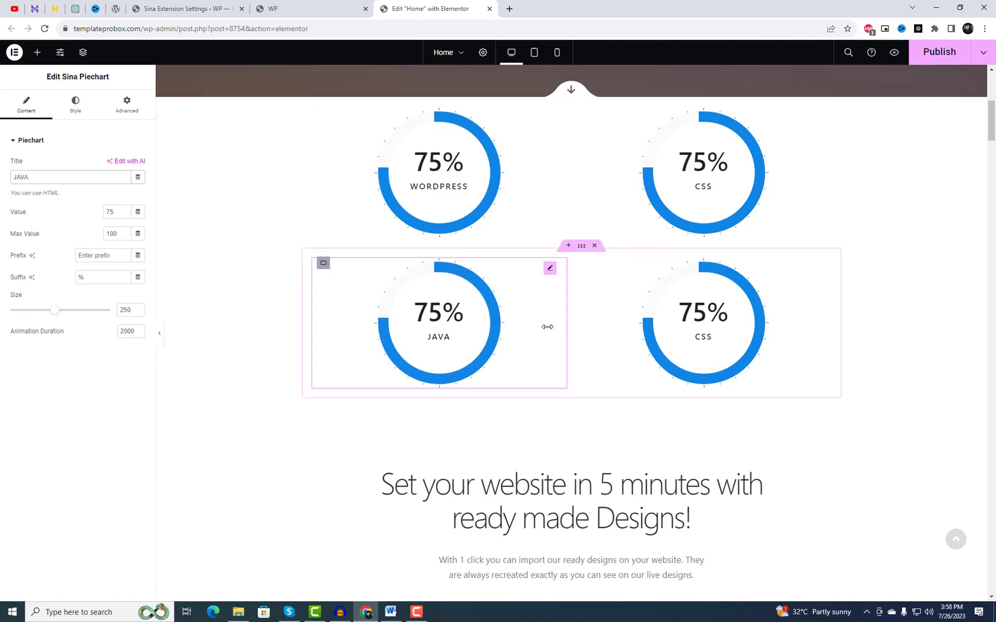
Change the JAVA piechart's bar color to a near-black blue and its bar cap to Round.
click(76, 104)
click(139, 164)
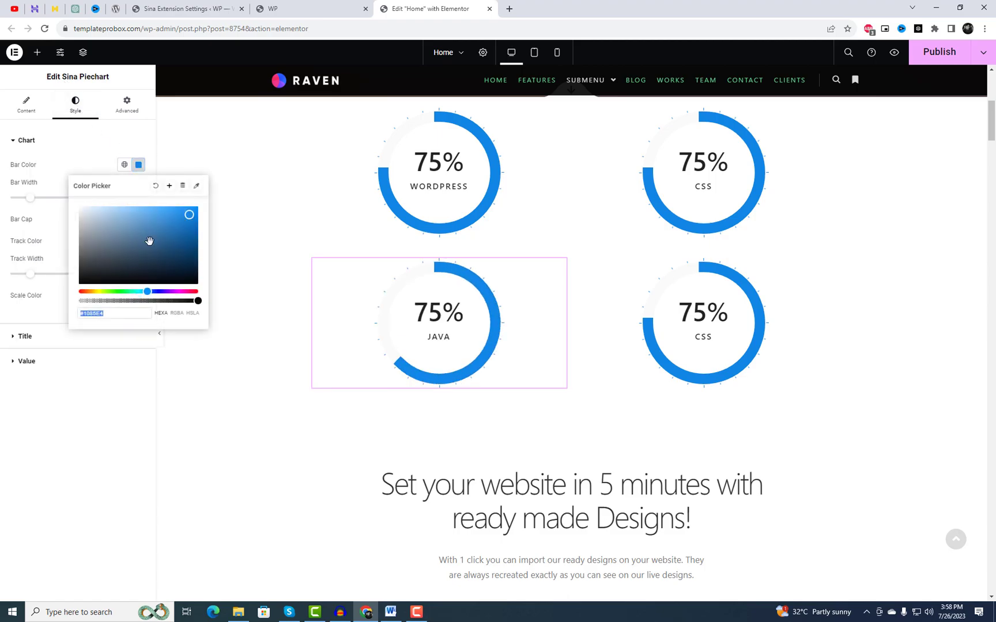
click(172, 266)
drag(172, 266, 176, 273)
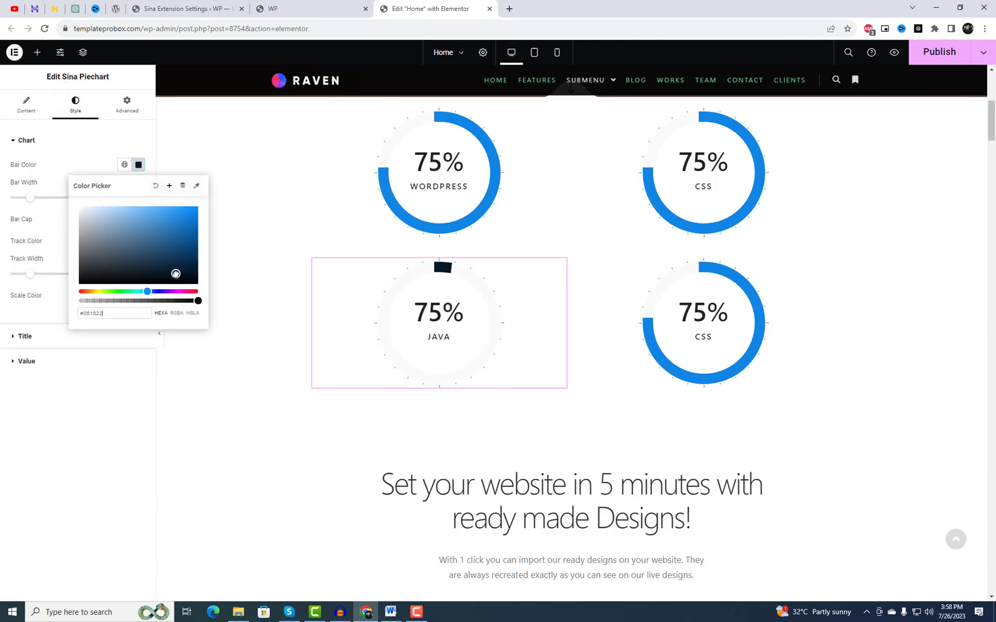
click(89, 403)
click(99, 219)
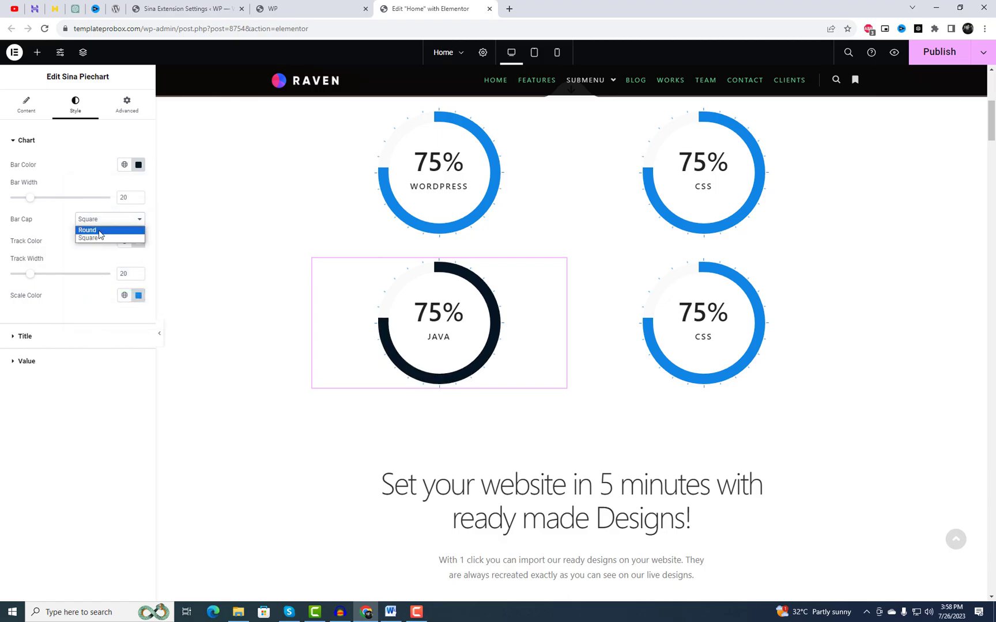
click(88, 230)
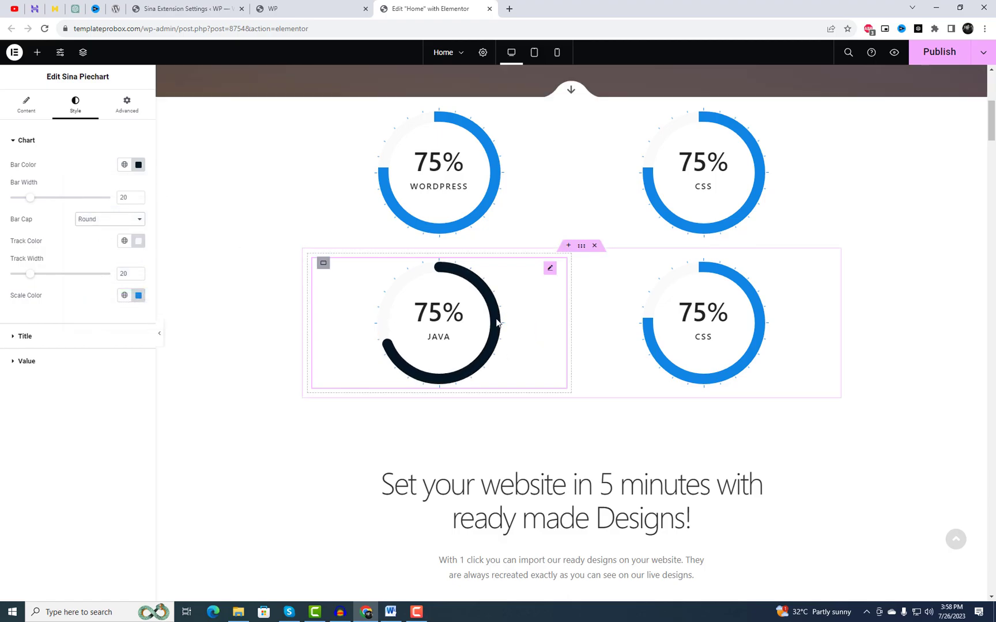
Set the JAVA piechart's scale color to dark gray #1A2025 and open its title style settings.
click(139, 298)
click(161, 381)
drag(161, 380, 145, 359)
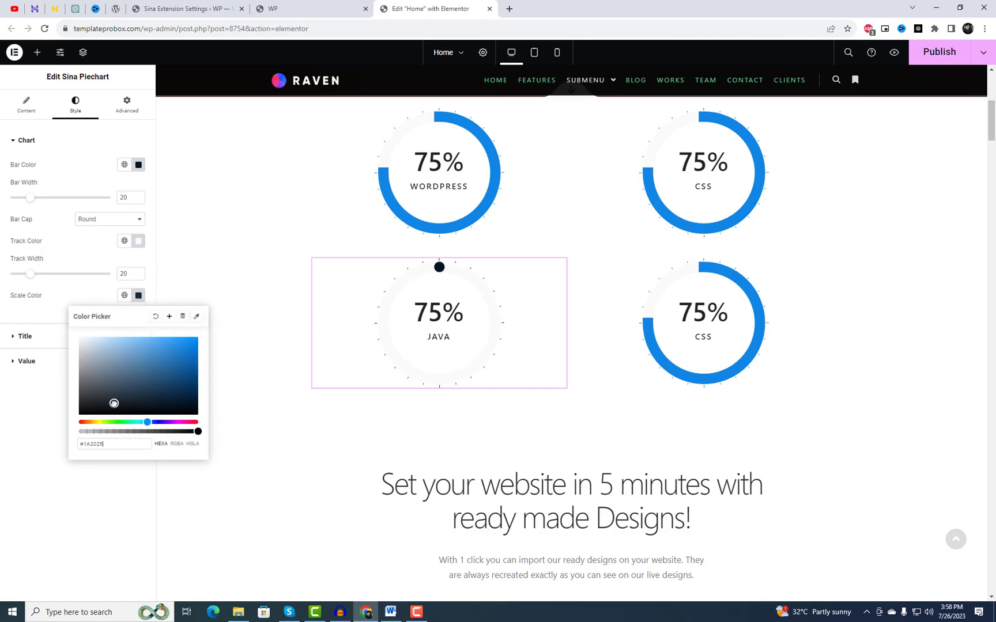
click(57, 314)
click(58, 336)
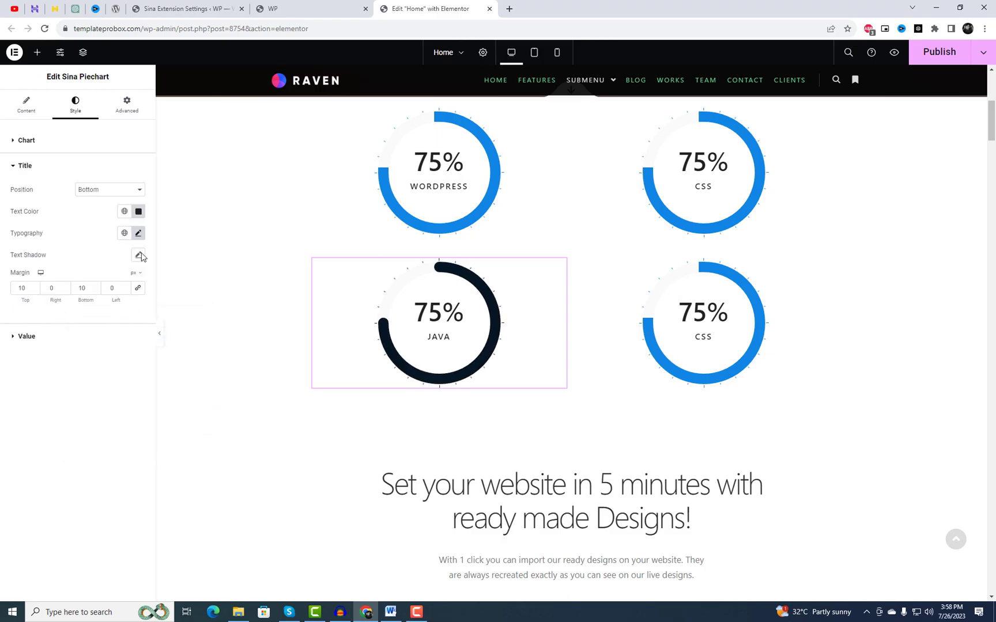
Change the text color of the JAVA piechart's title to black.
click(138, 211)
click(158, 280)
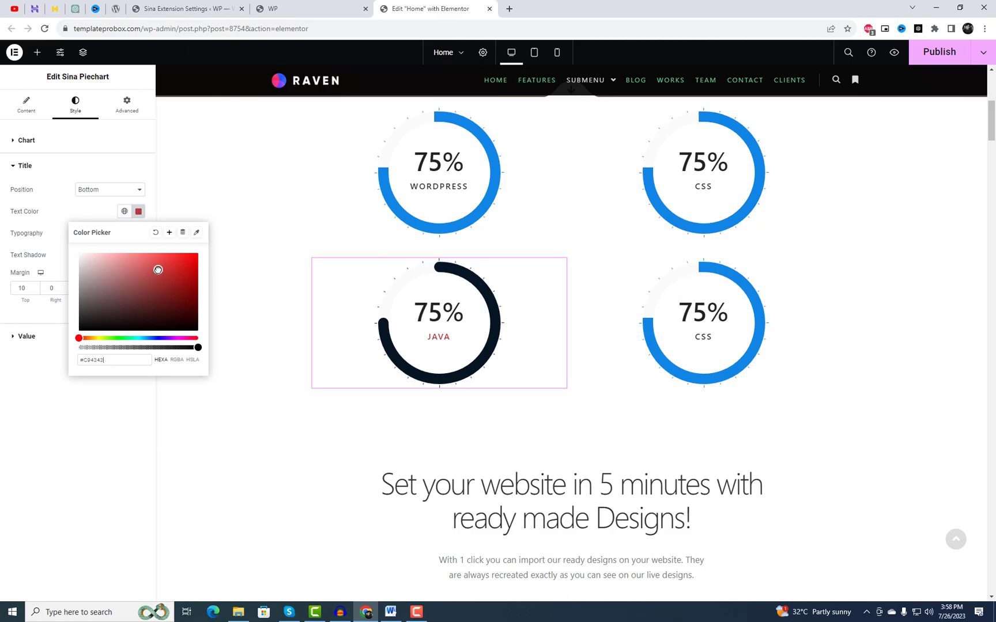
click(102, 444)
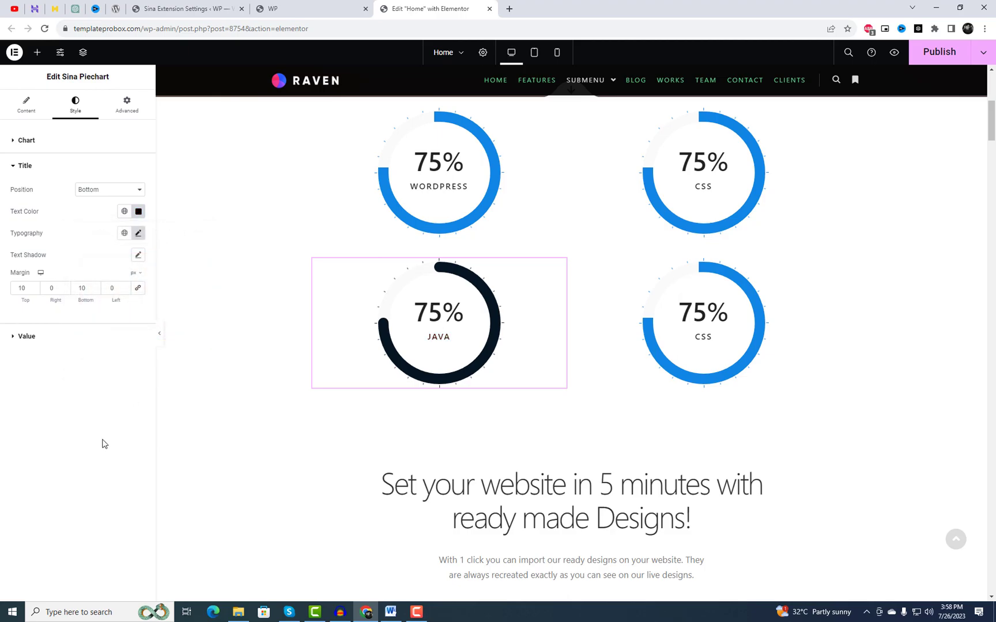
Try the Top position for the JAVA piechart's title and return it to Bottom.
click(90, 190)
click(98, 198)
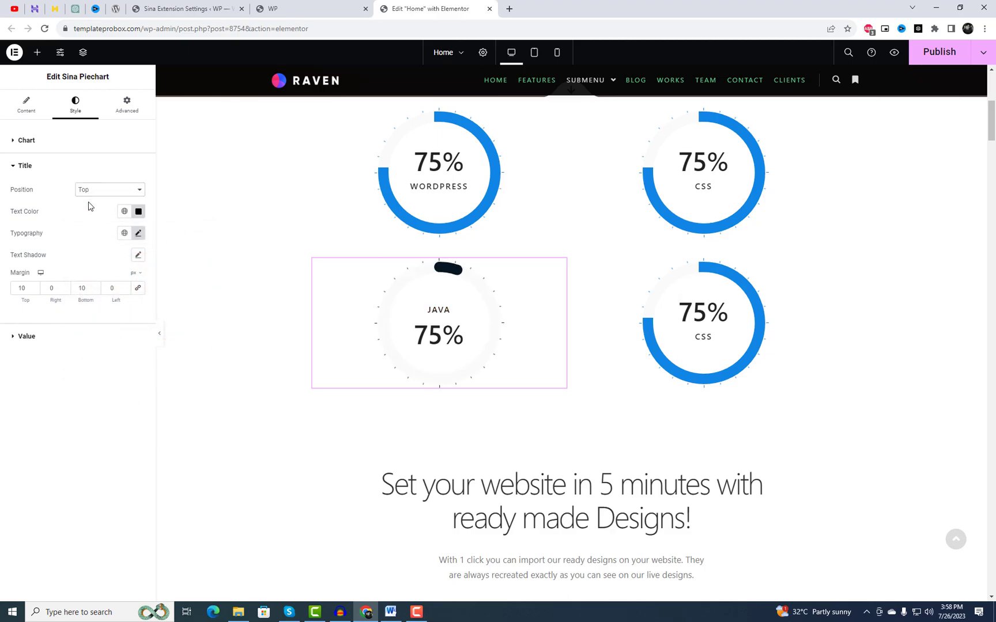
click(104, 193)
click(93, 209)
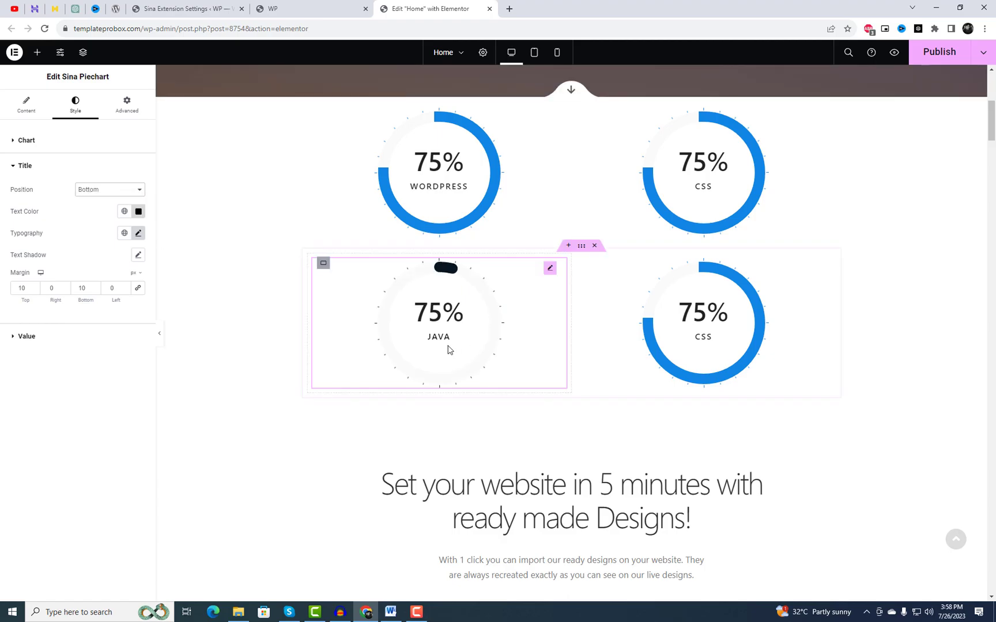
Change the bar color of the CSS piechart beside JAVA to a pinkish red.
click(694, 357)
click(76, 109)
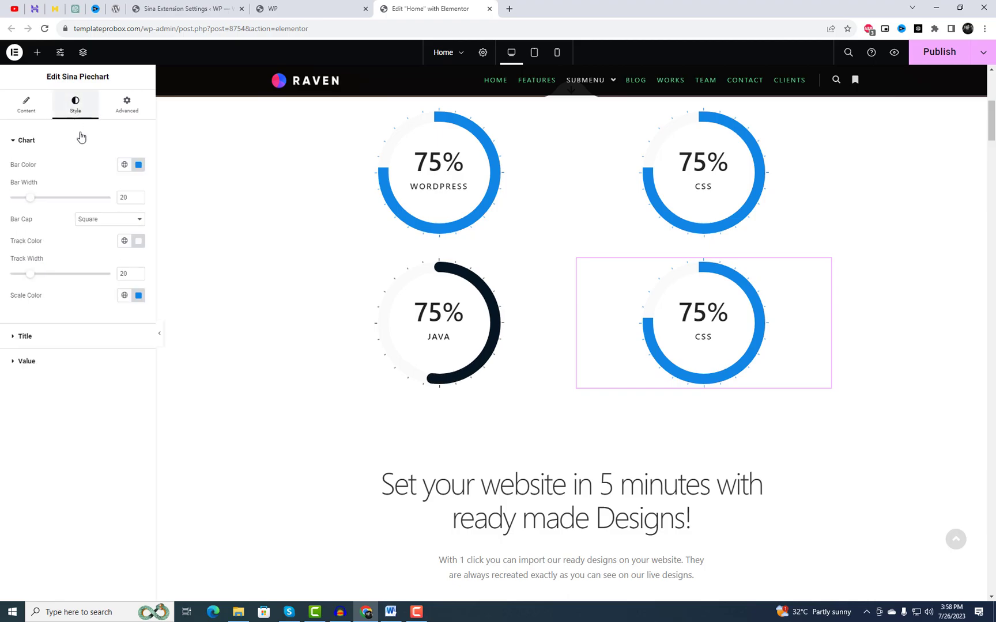
click(139, 165)
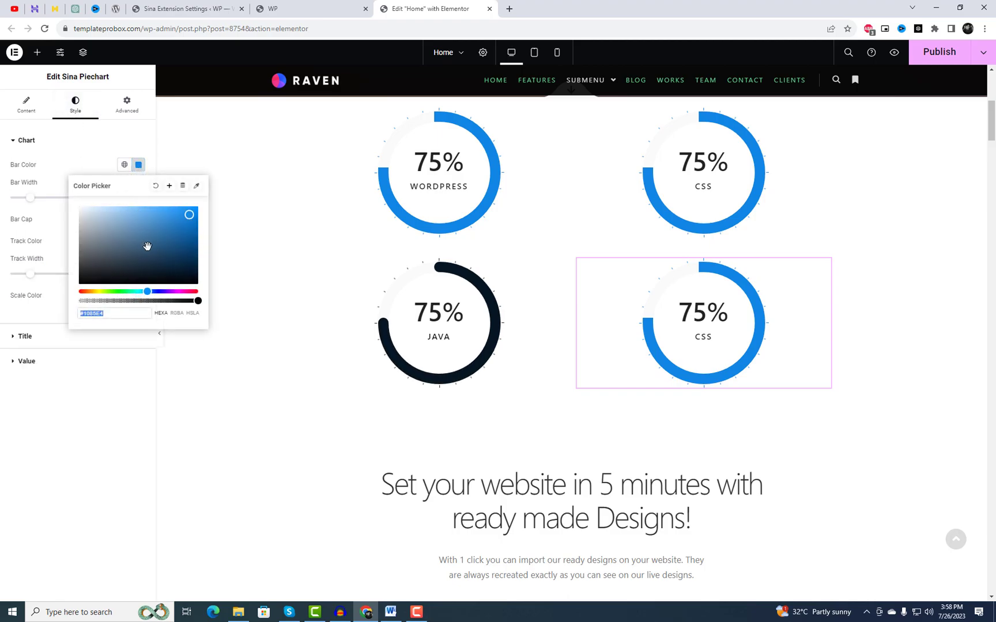
drag(173, 292, 190, 292)
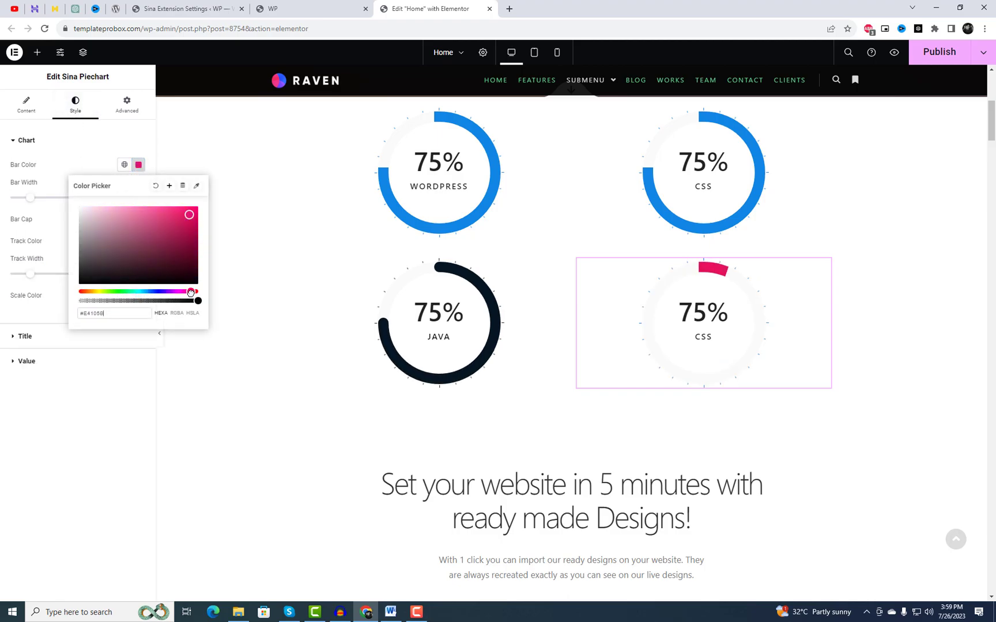
Set the bar color of the CSS piechart beside WordPress to green #11A005 and switch to the WP site tab.
click(707, 206)
click(77, 110)
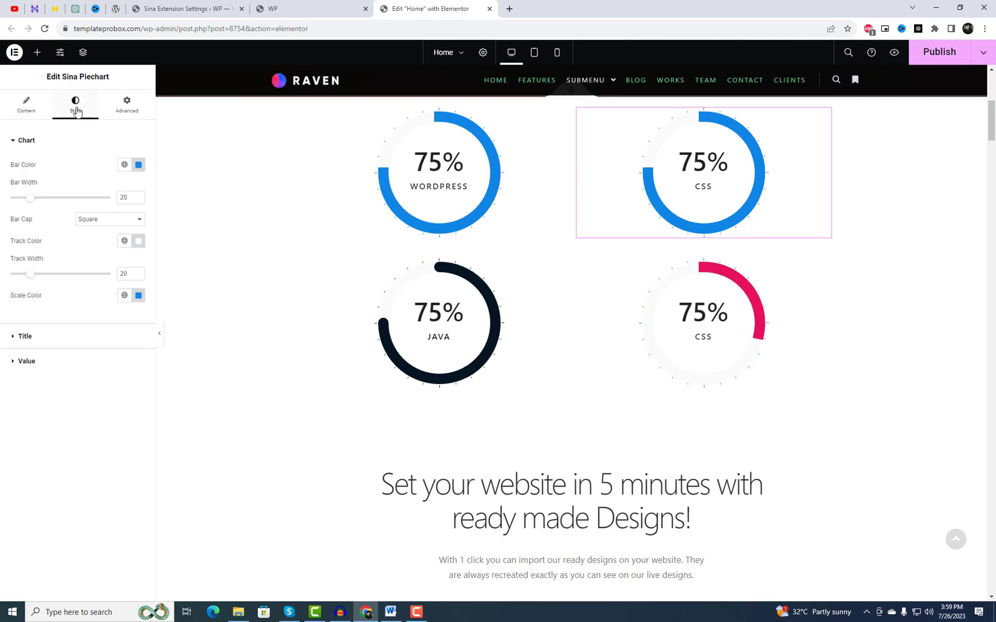
click(139, 164)
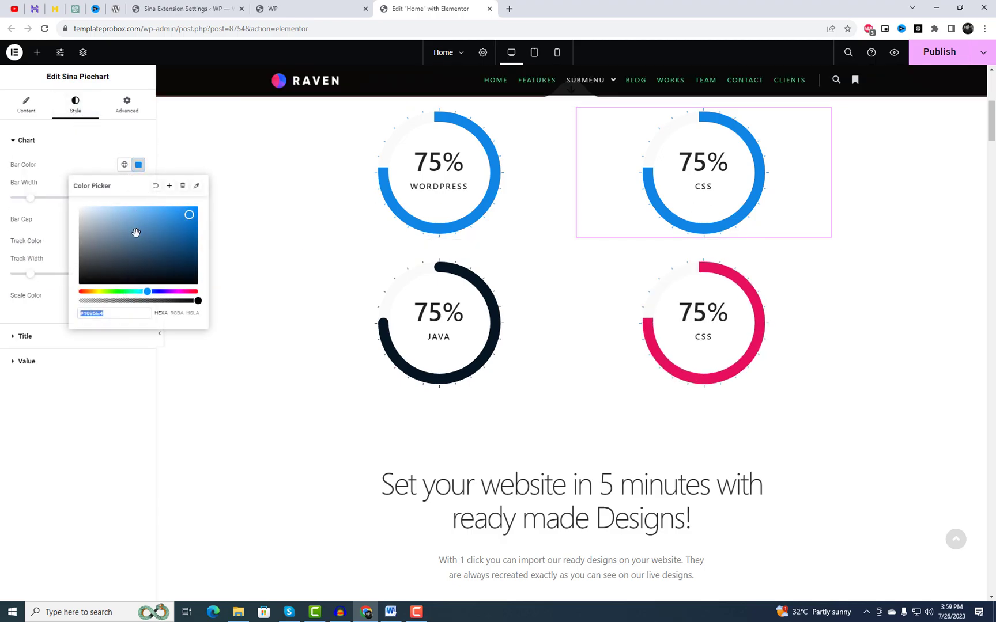
click(117, 292)
click(166, 246)
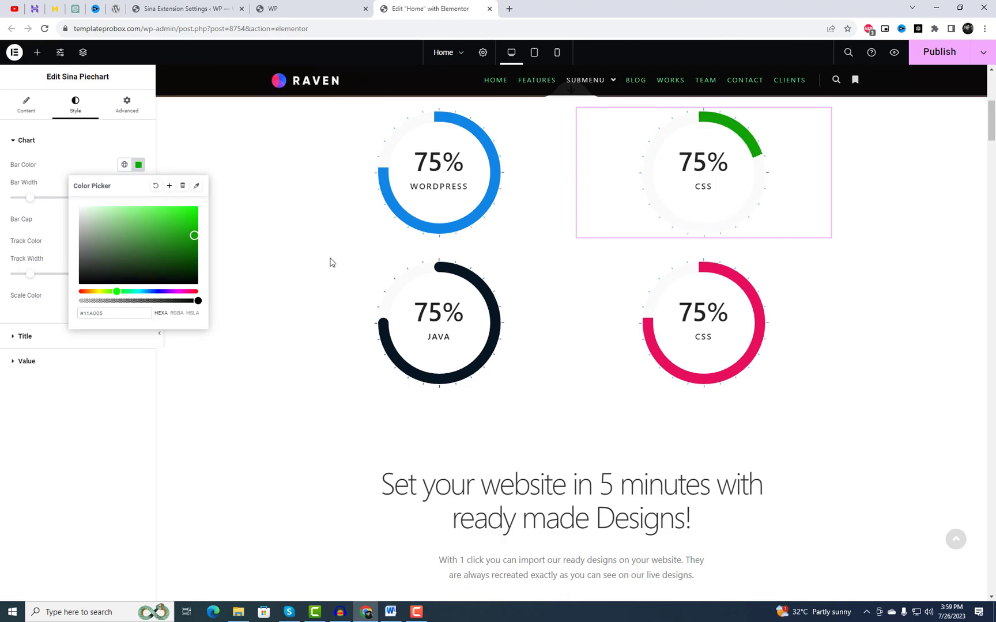
click(889, 329)
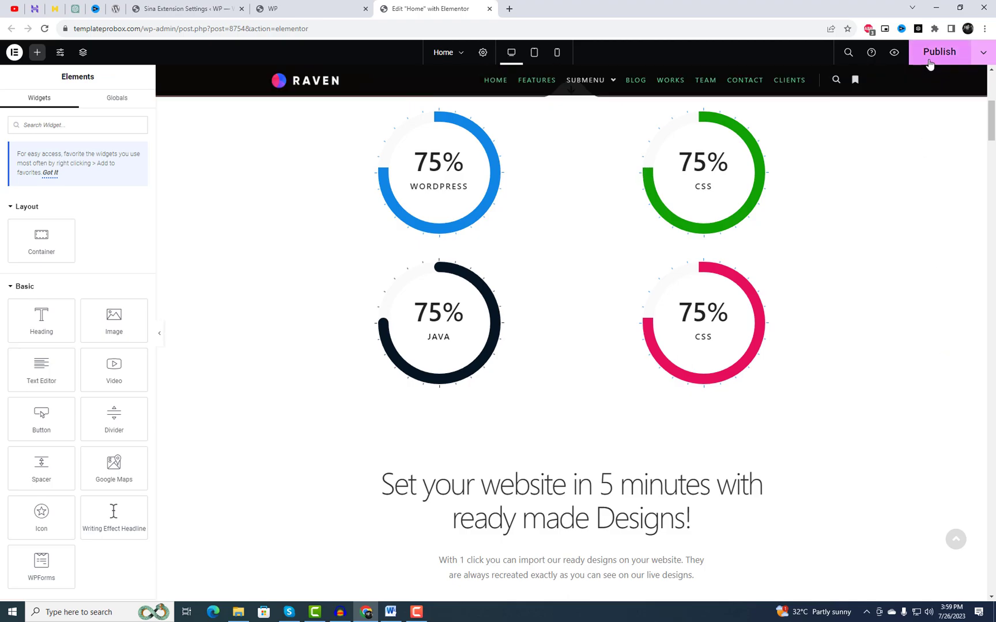
click(305, 9)
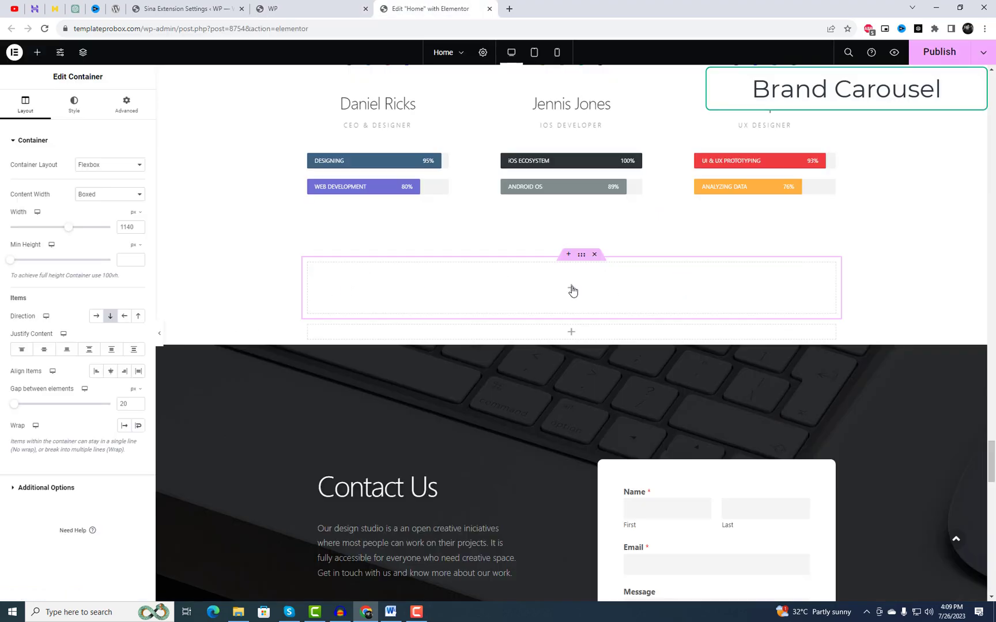
Search the widgets for "brand" and add the Sina Brand Carousel to the empty container above the Contact Us section.
click(570, 287)
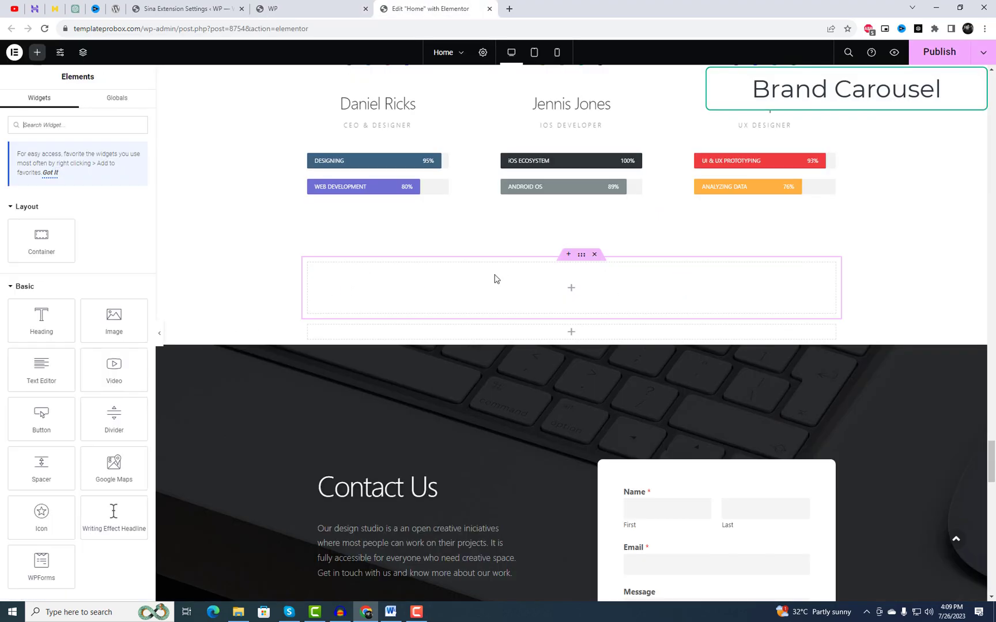
text(brand)
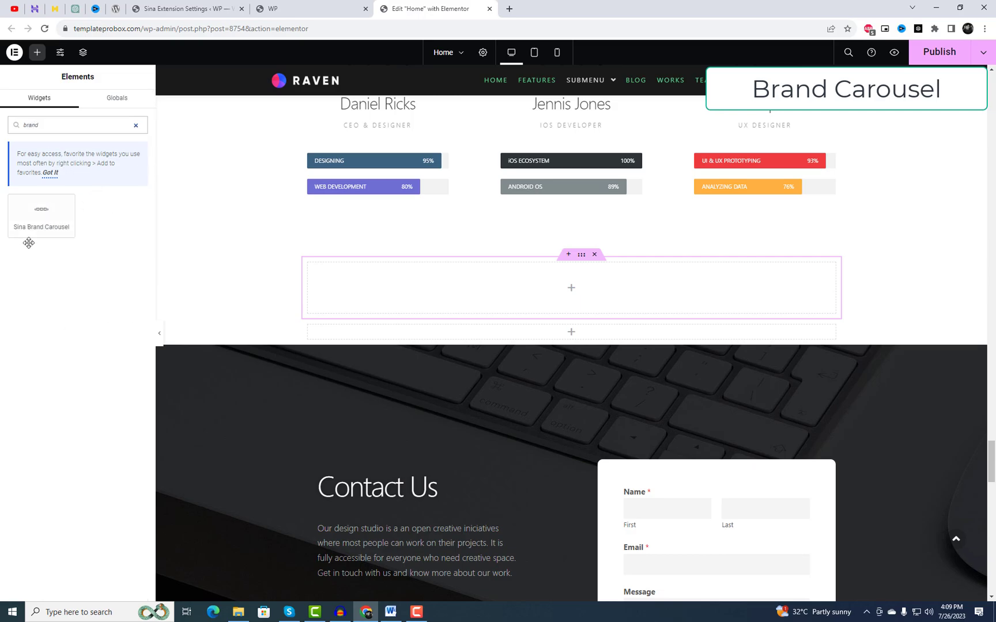
drag(29, 242, 762, 387)
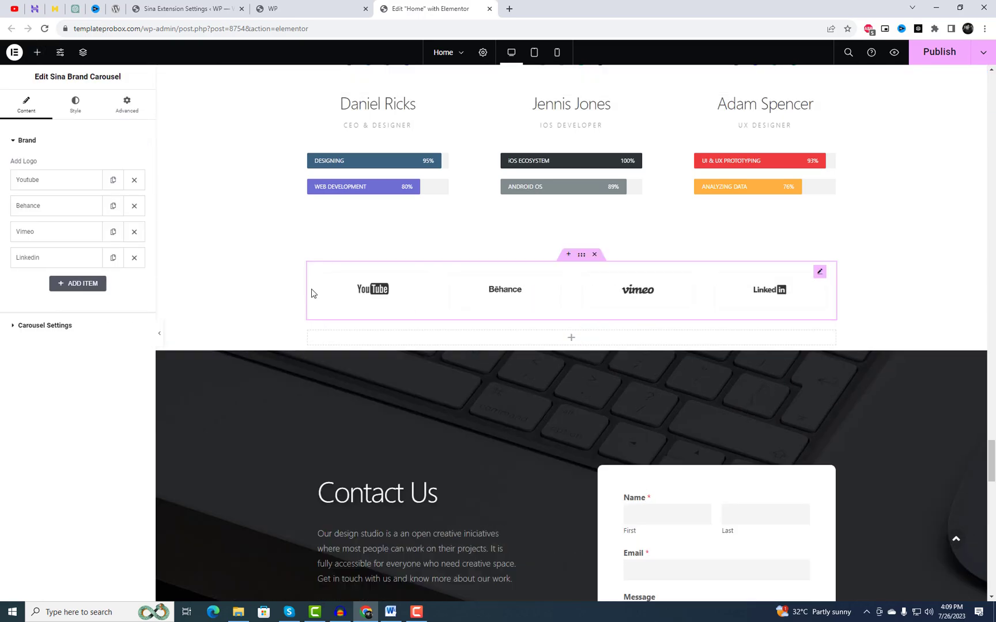
Look through the logo settings of each brand item and duplicate the Linkedin item twice.
click(83, 259)
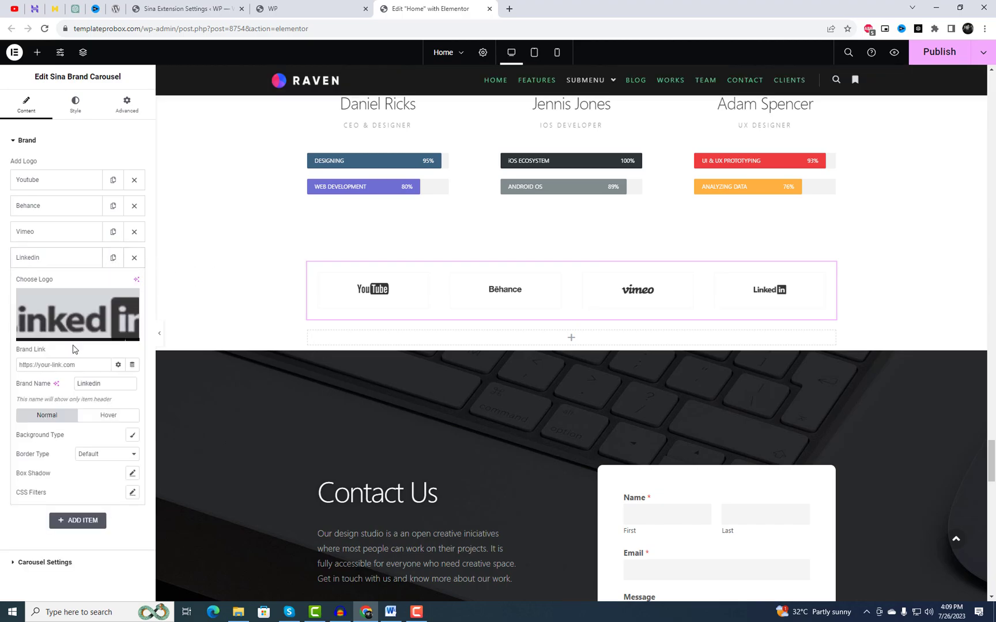
click(72, 236)
click(72, 207)
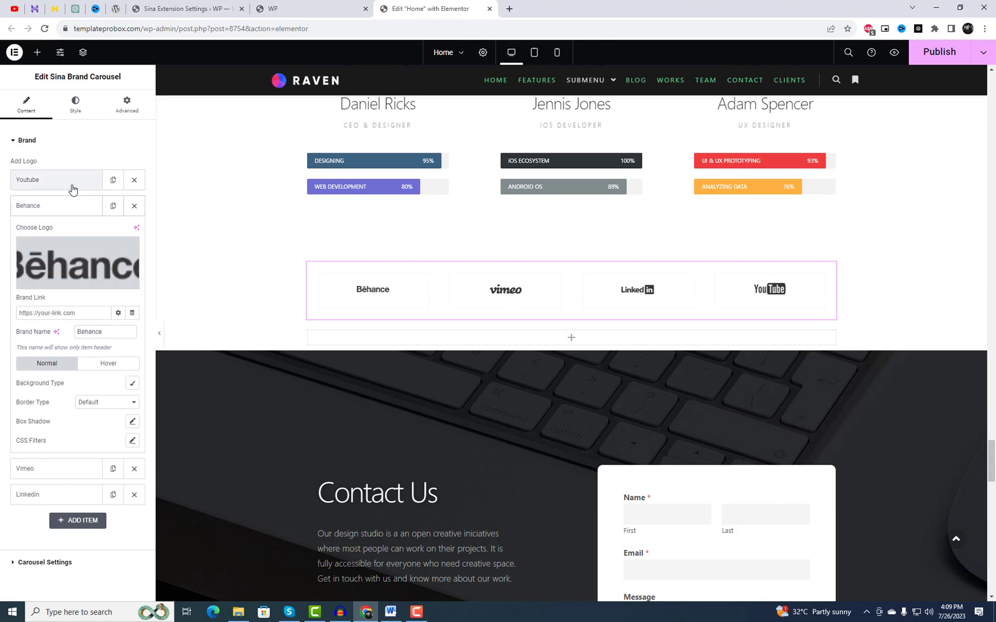
click(72, 186)
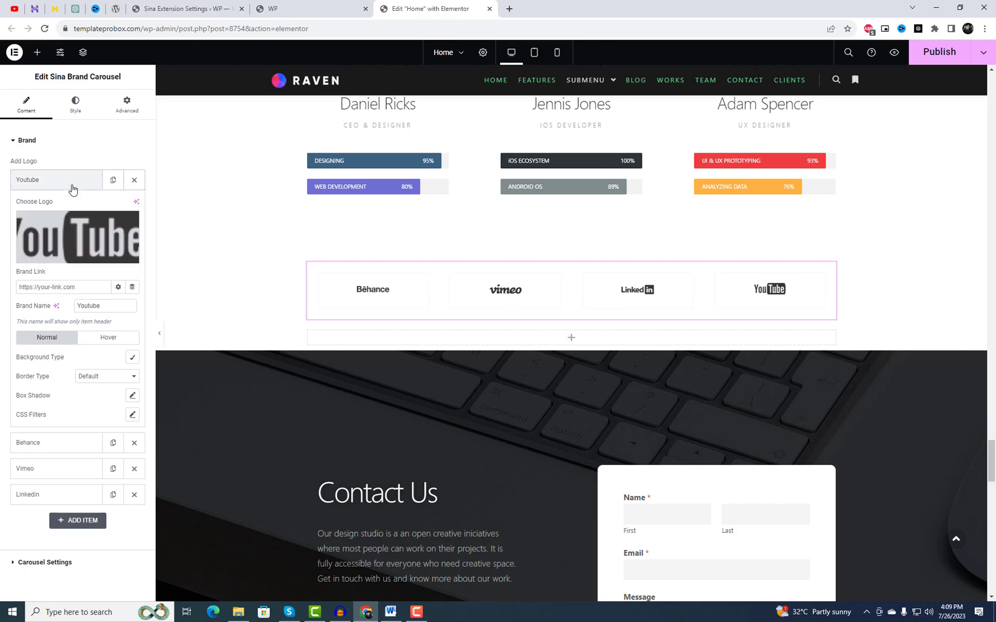
click(113, 497)
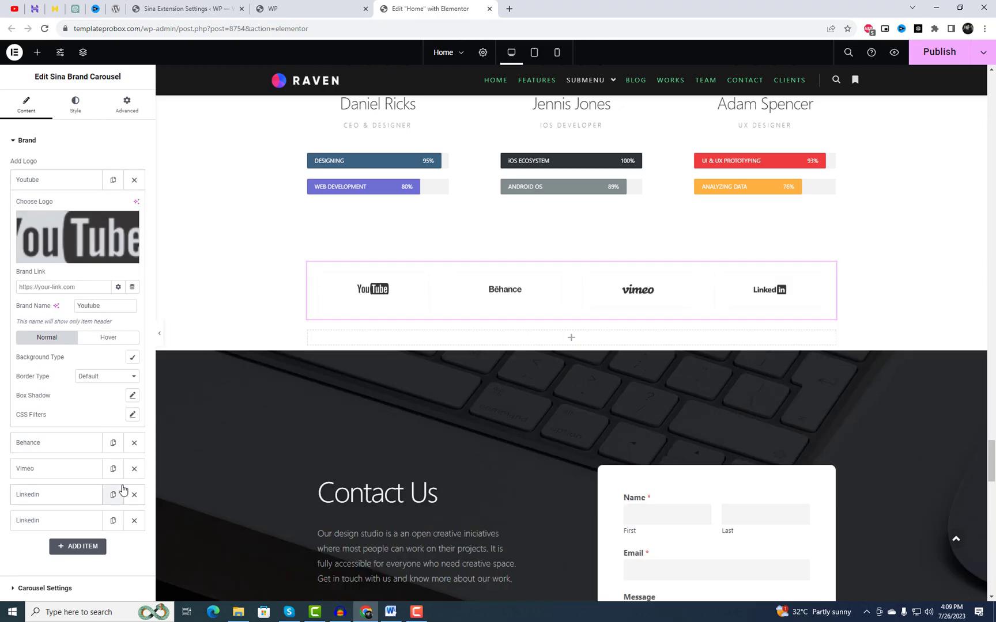
click(68, 528)
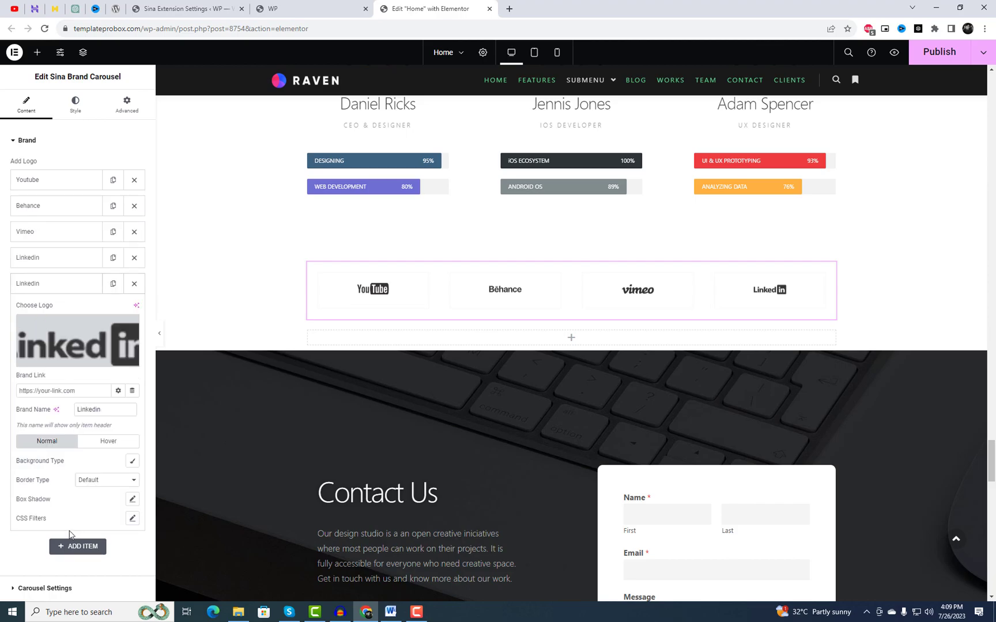
click(113, 283)
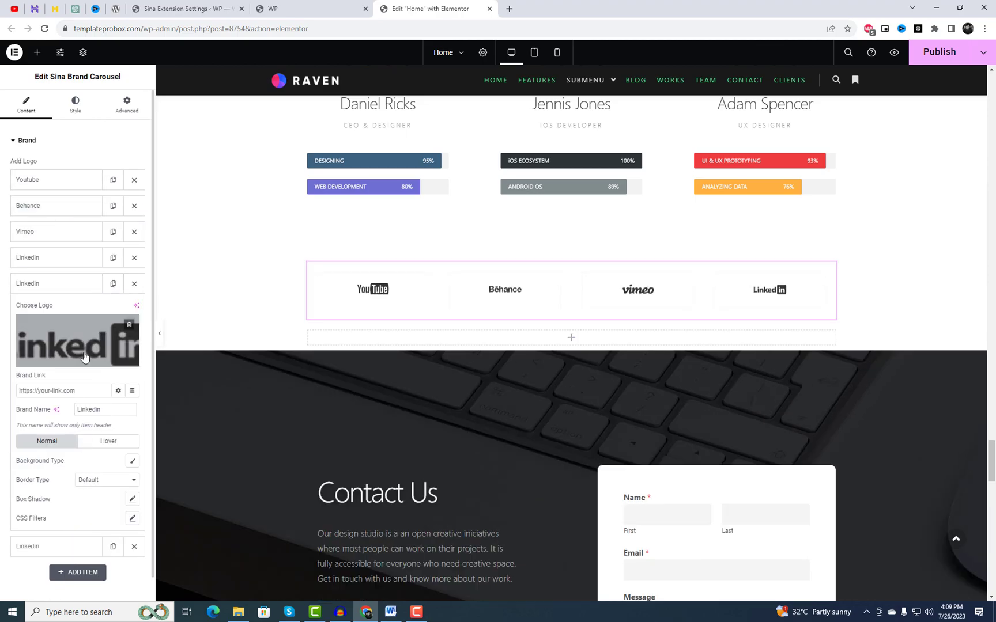
click(76, 287)
Set the brand carousel's delay to 4000 and speed to 400, and open its style settings.
click(45, 377)
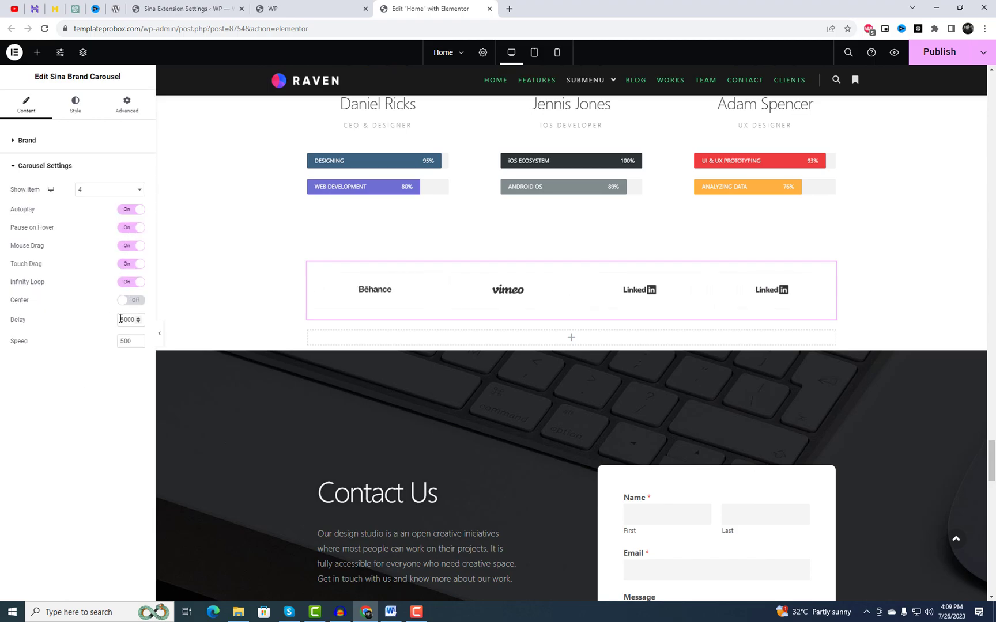
text(4)
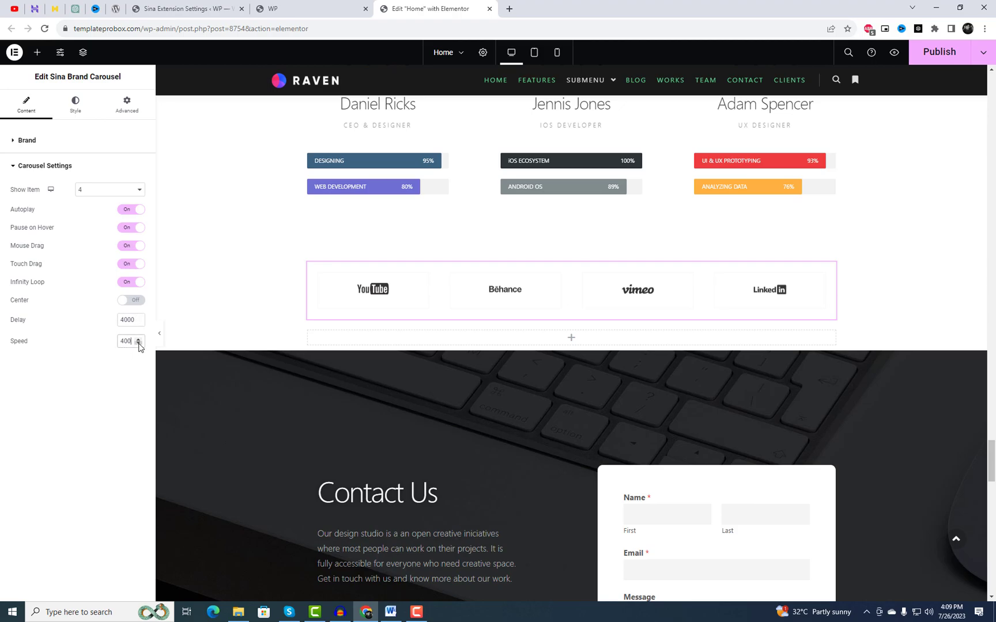
click(77, 111)
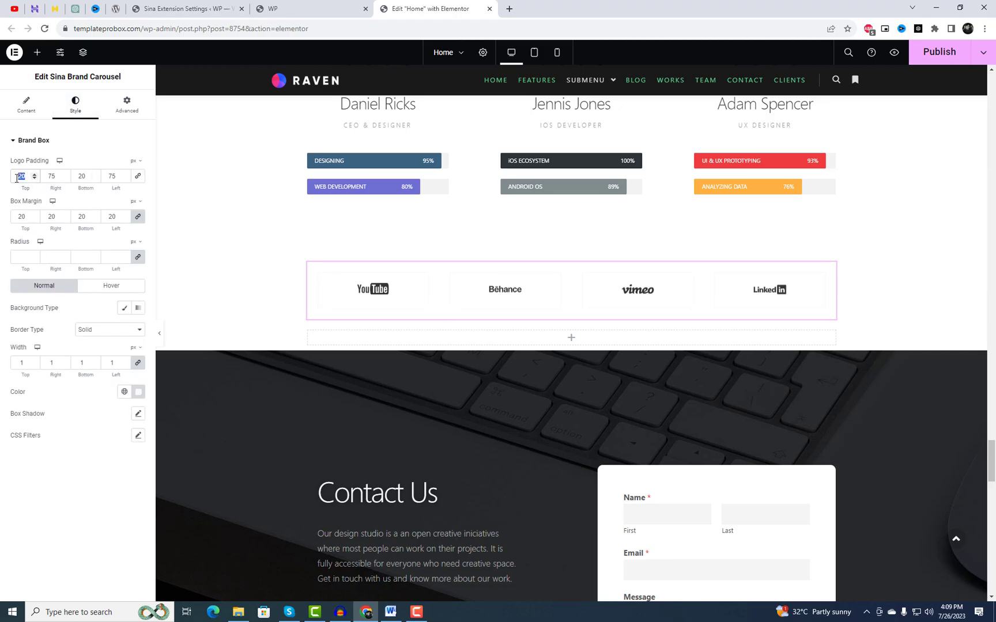
Try a top logo padding of 10 px for the brand boxes and restore it to 20 px.
text(10)
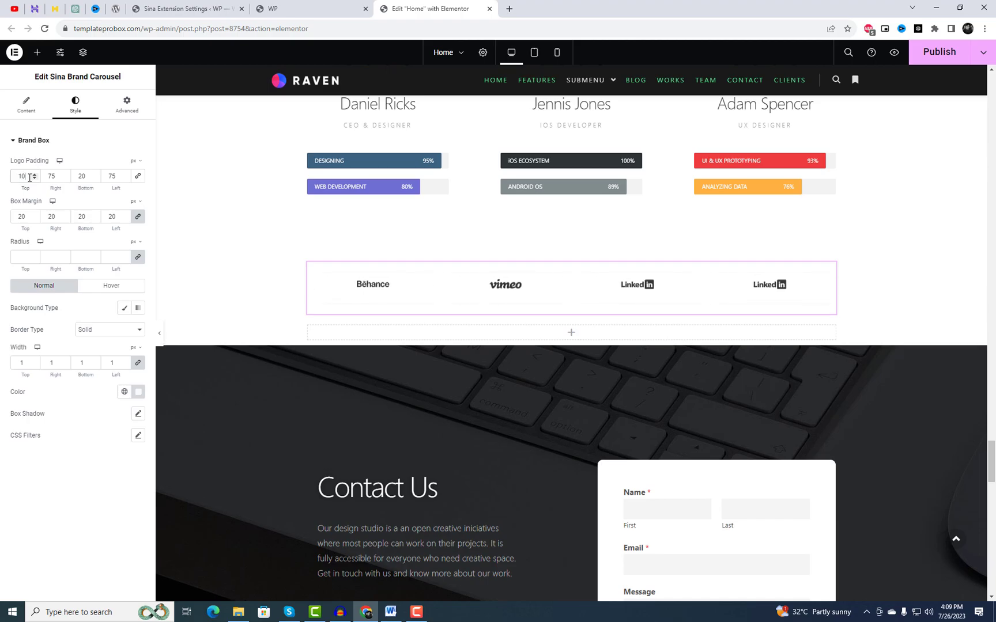
text(20)
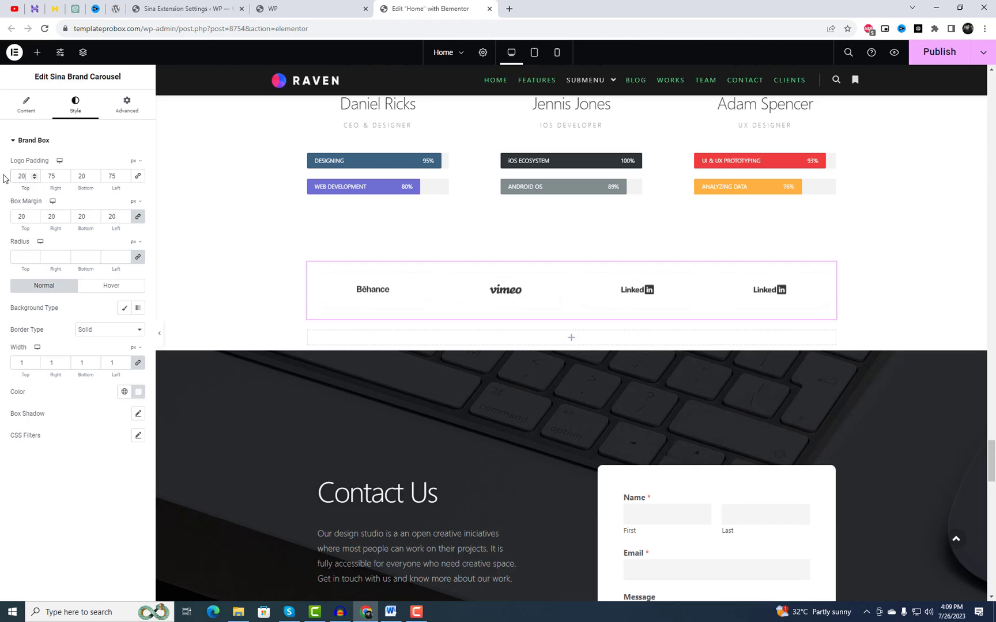
Give the brand boxes a classic hover background in light gray #CFCFCF.
click(116, 290)
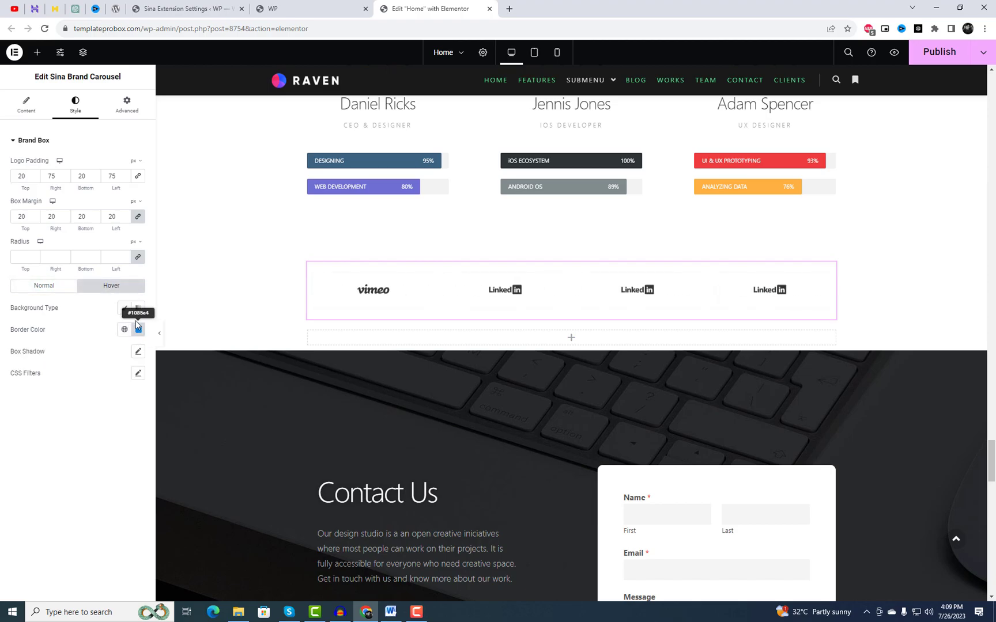
click(124, 307)
click(138, 329)
click(140, 397)
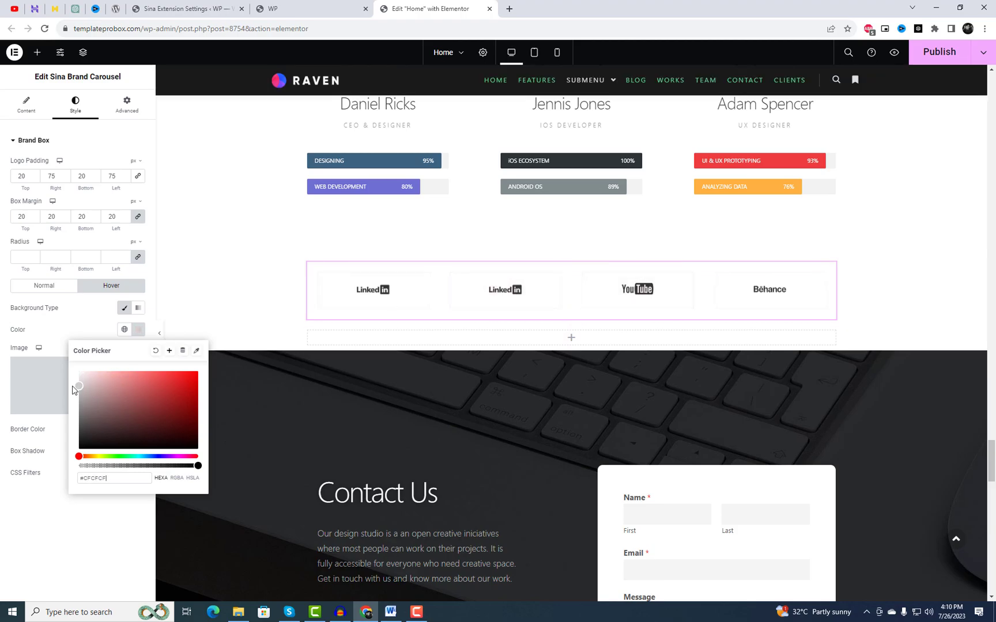
drag(72, 386, 73, 386)
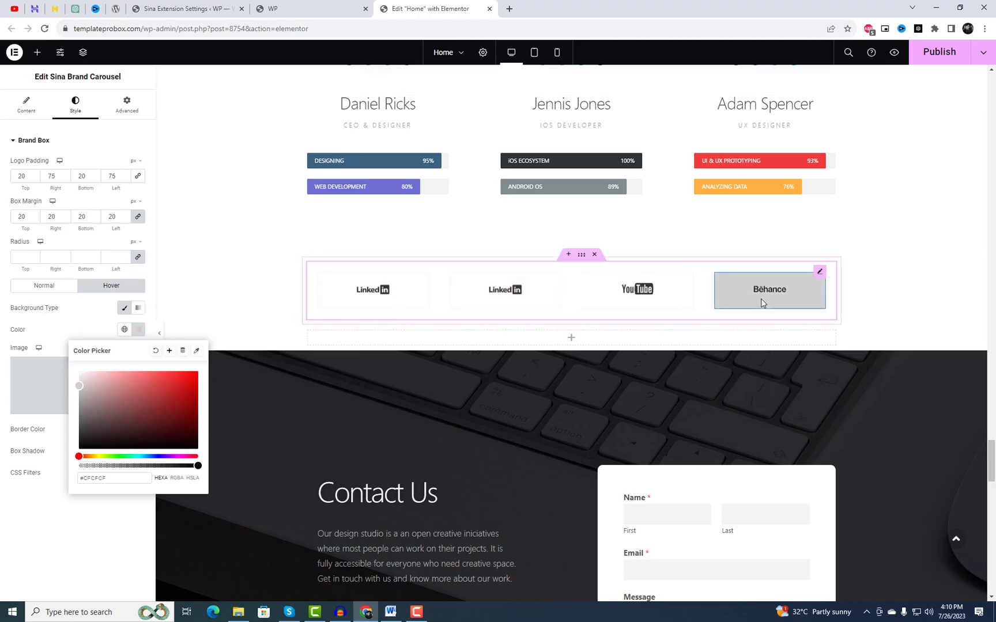
Publish the home page and switch to the WP site tab to view it.
click(947, 51)
key(ctrl+shift+Tab)
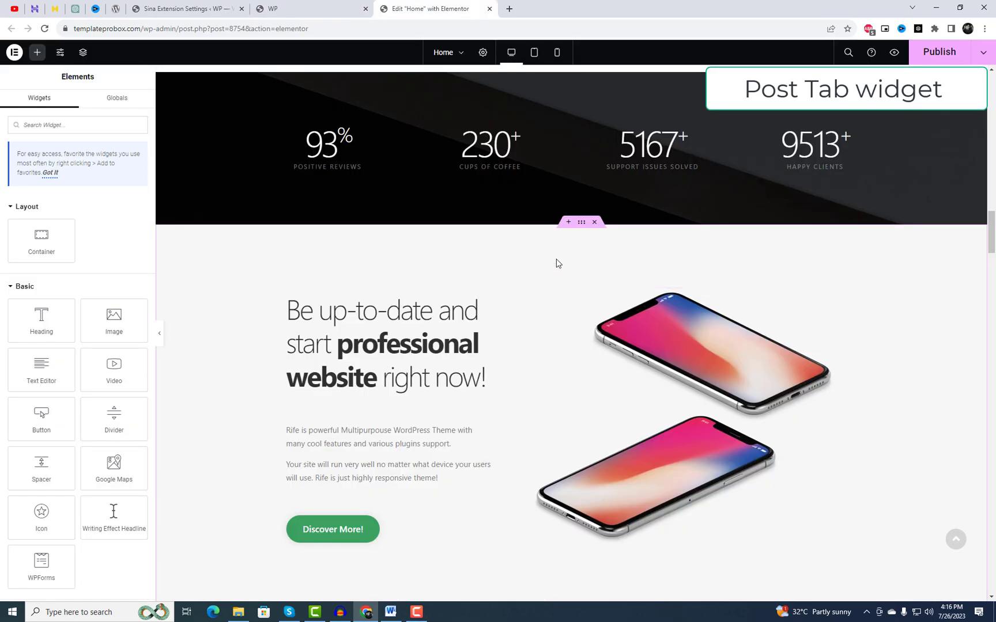
Insert a single-column container between the statistics section and the "Be up-to-date" section.
click(567, 222)
click(556, 272)
click(527, 318)
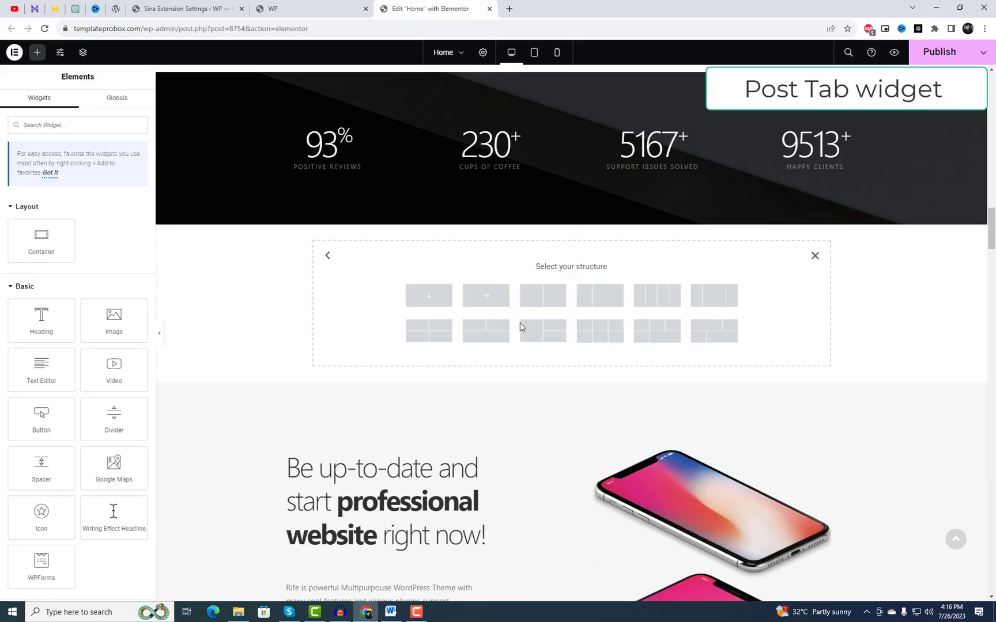
click(441, 305)
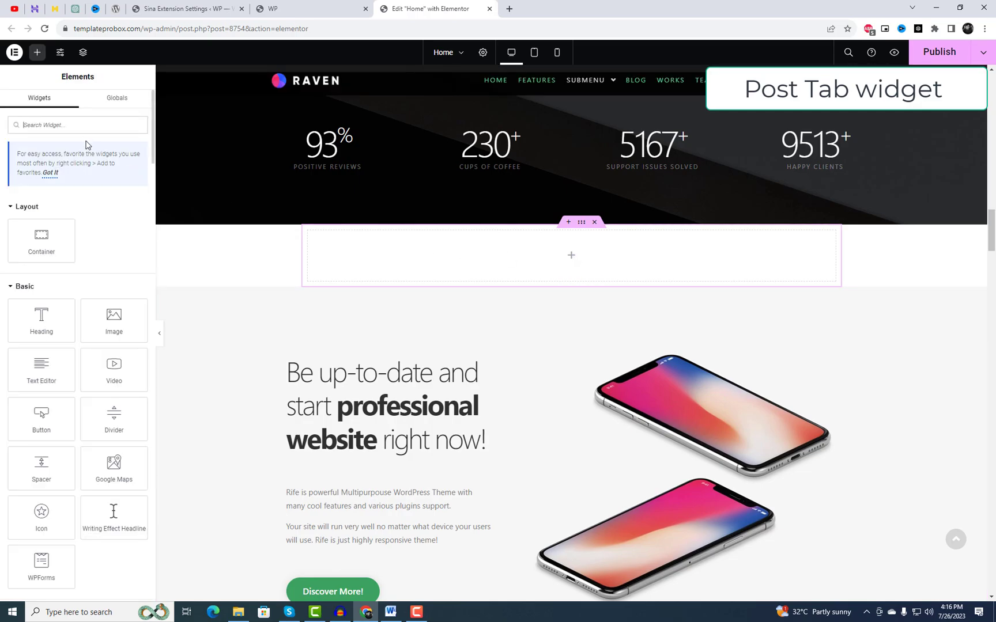
Search the widgets for "Post" and add the Sina Posts Tab to the new container.
text(Post)
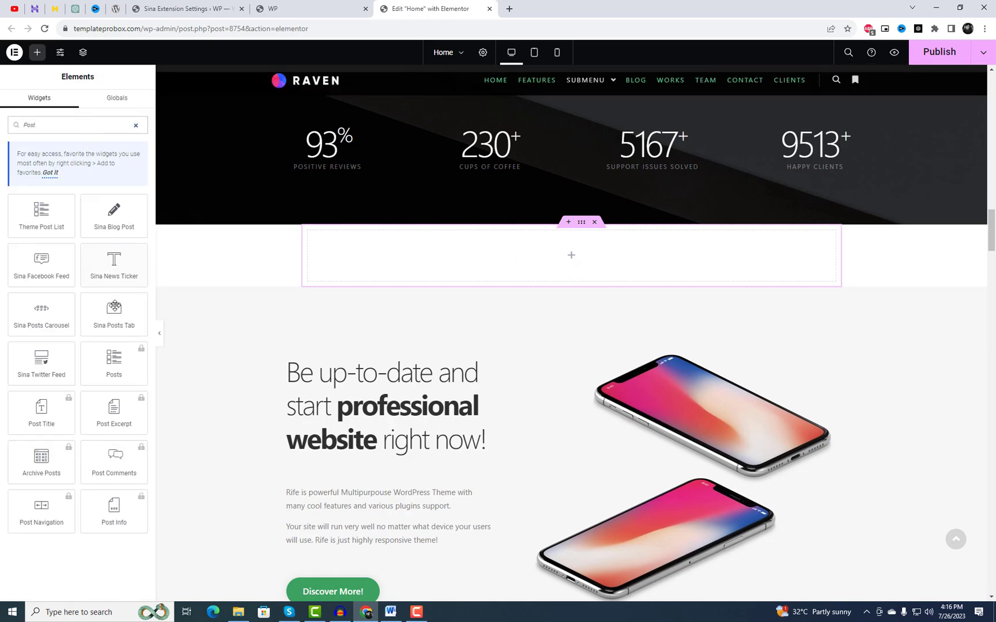
drag(124, 329, 551, 268)
scroll(502, 260, down, 2)
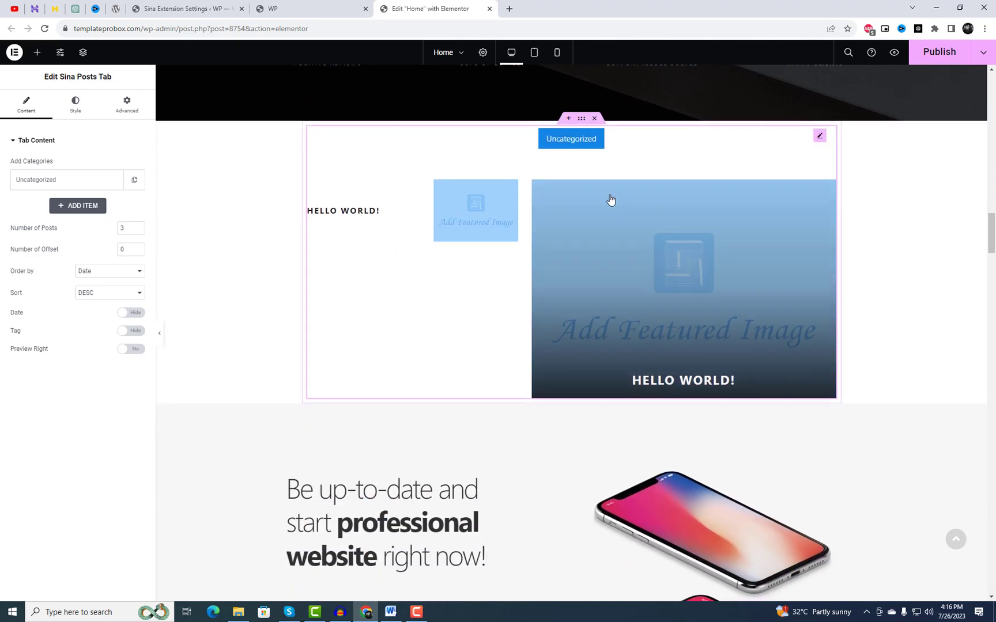
Set the first tab's category to People and give it the icofont-angry-monster icon.
click(46, 184)
click(99, 206)
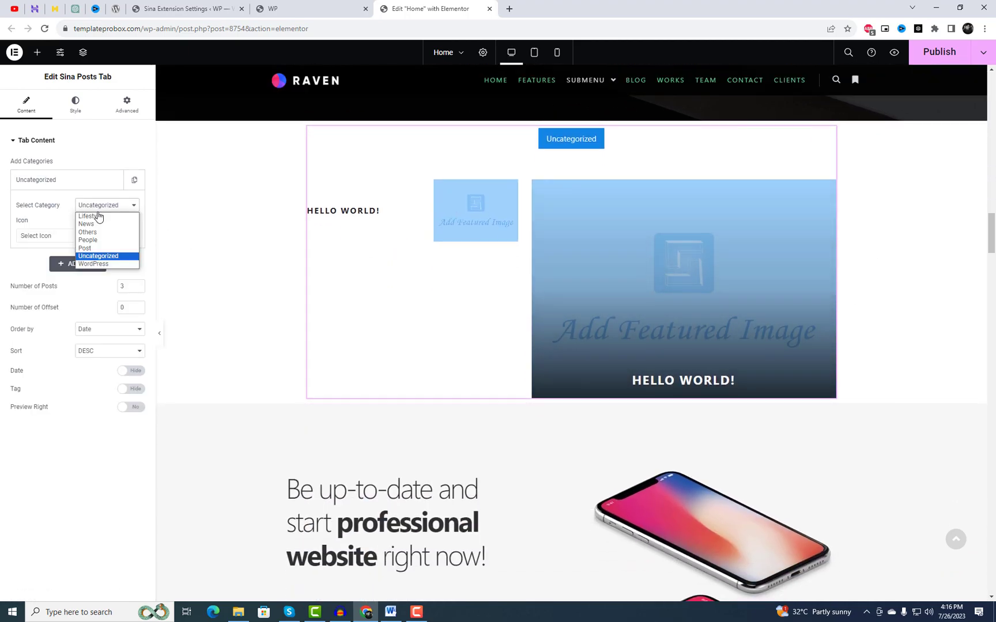
click(90, 240)
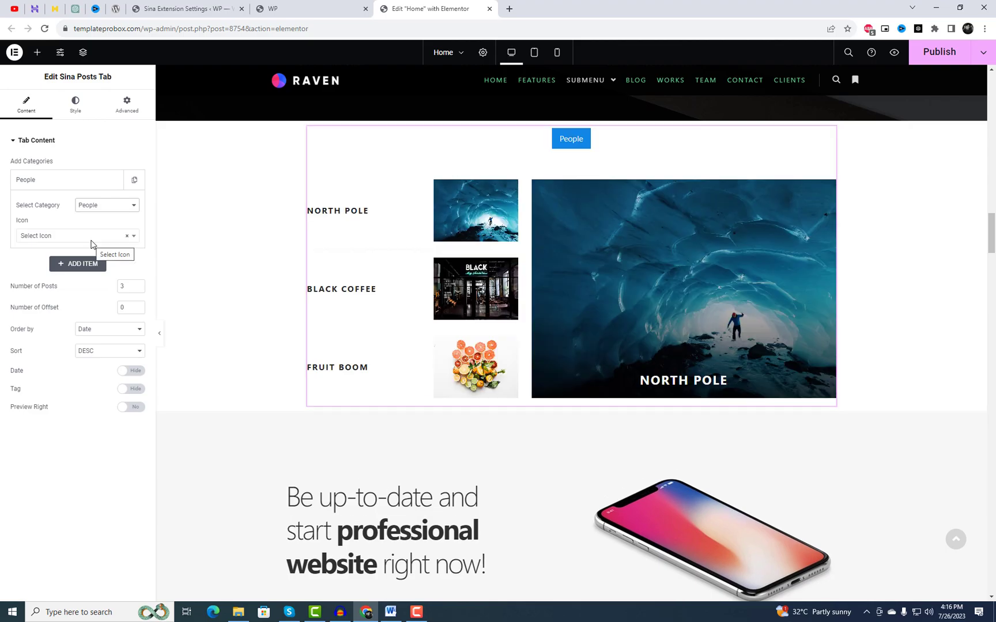
click(75, 236)
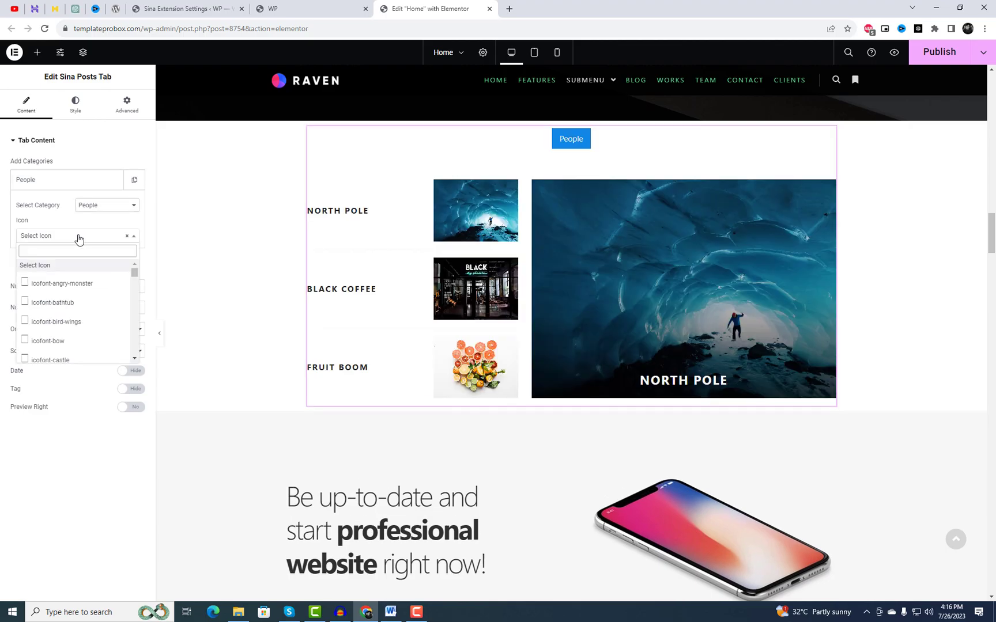
click(64, 284)
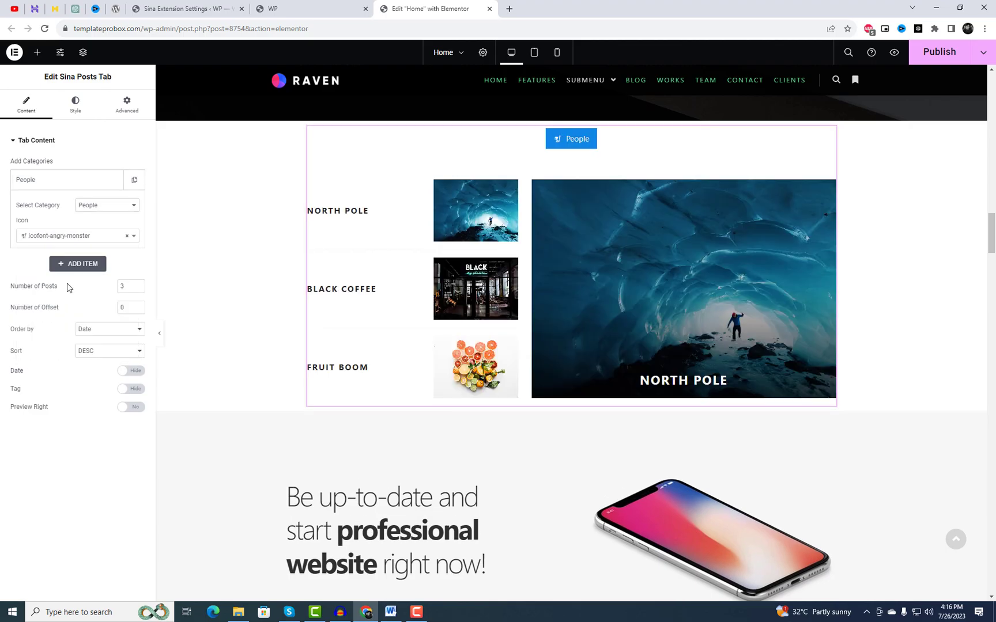
Duplicate the People category item and set the copy's category to News.
click(134, 180)
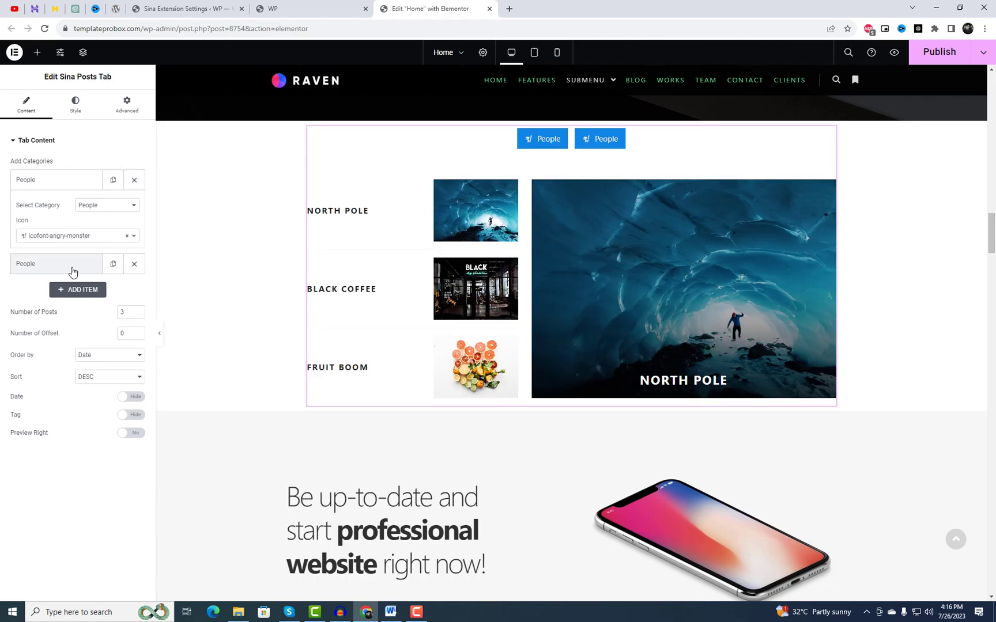
click(93, 231)
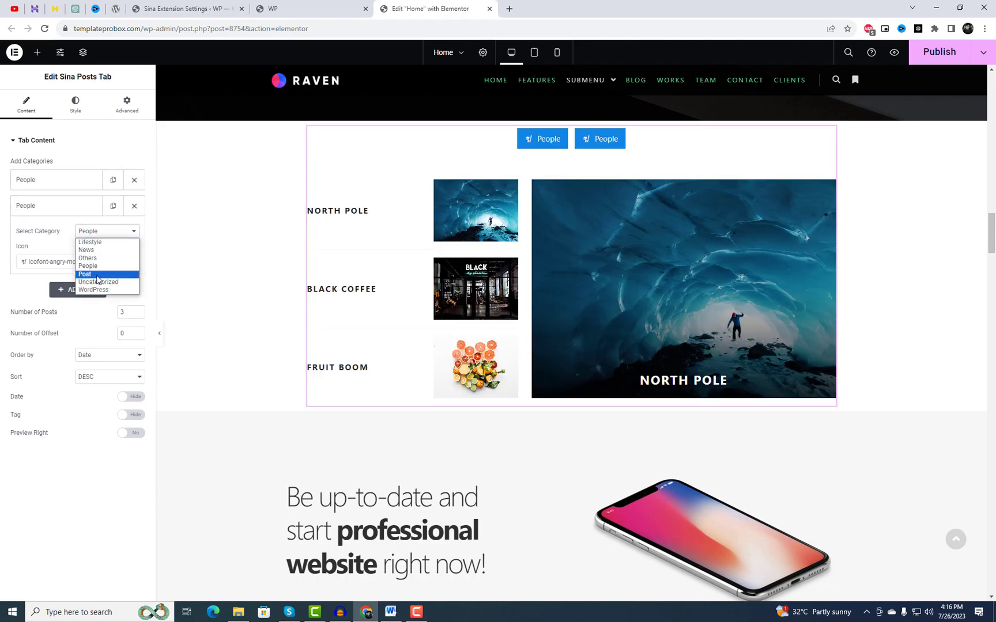
click(97, 250)
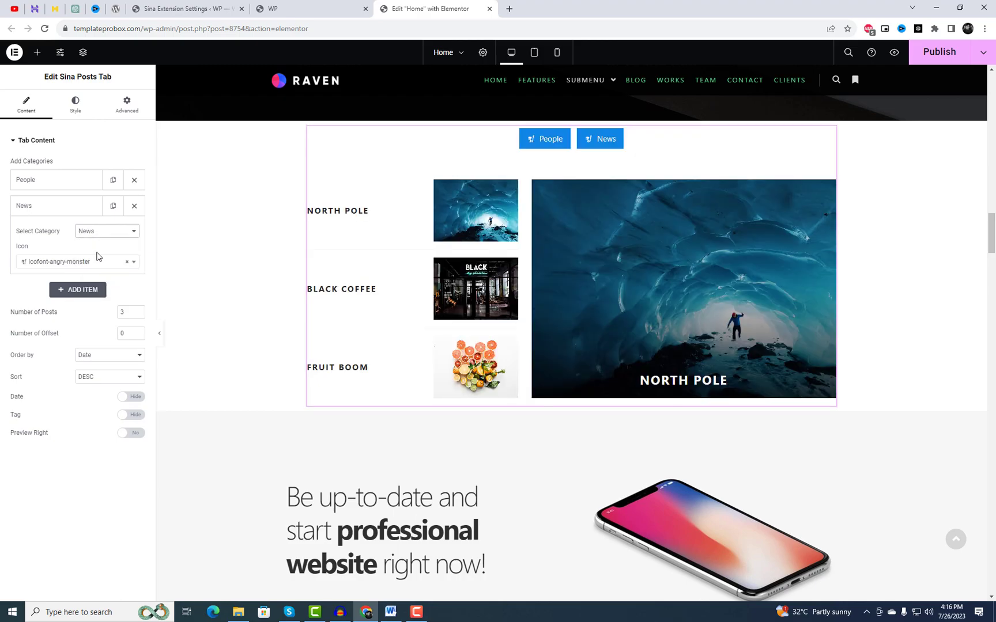
Duplicate the News category item and set the copy's category to WordPress.
click(113, 205)
click(80, 293)
click(99, 258)
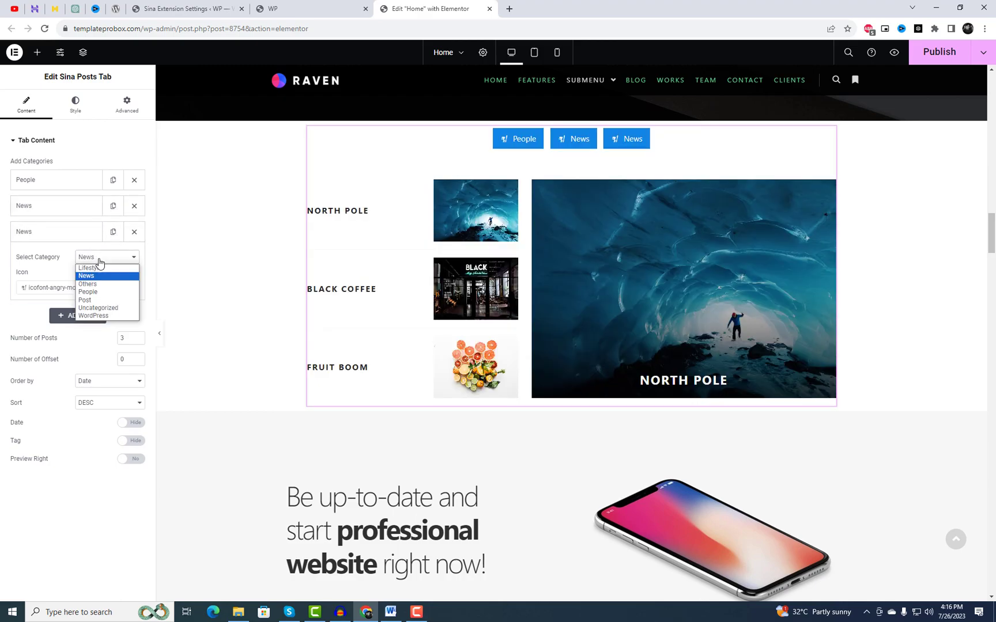
click(93, 316)
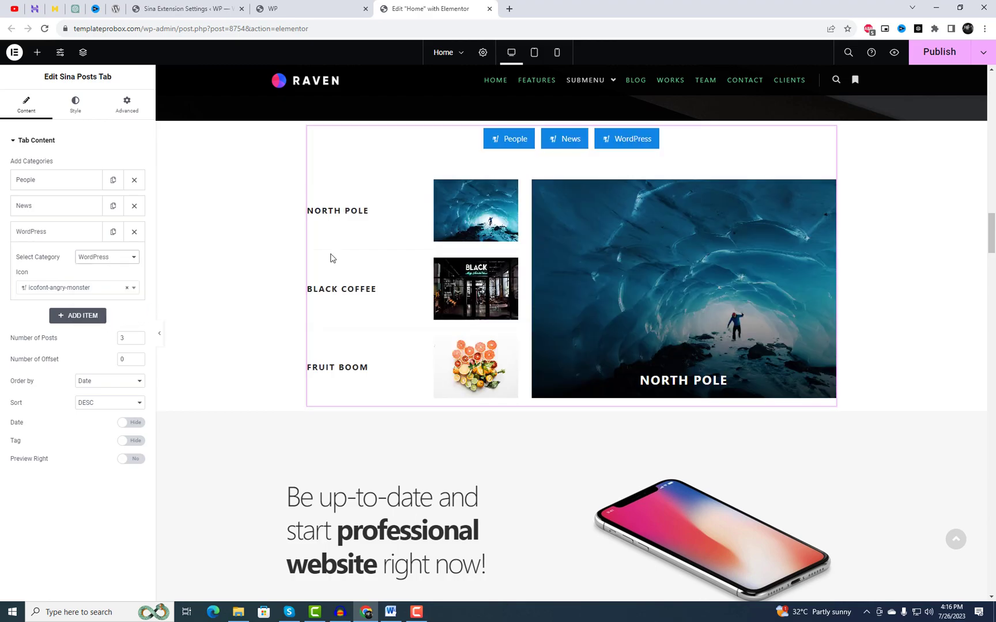
Preview the News and People tabs, and change the third item's category to Lifestyle.
click(568, 144)
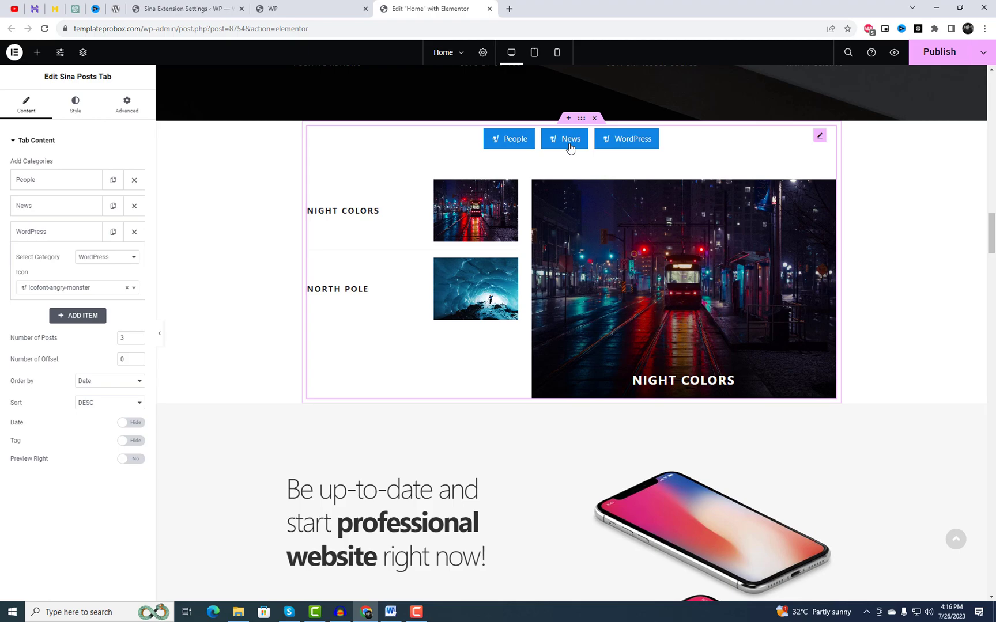
click(511, 149)
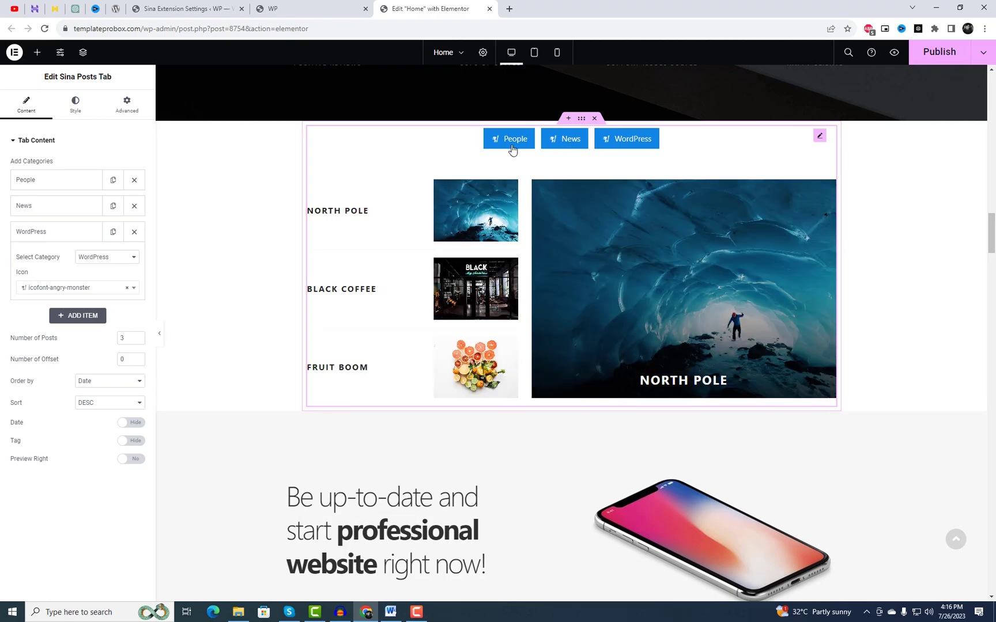
click(107, 258)
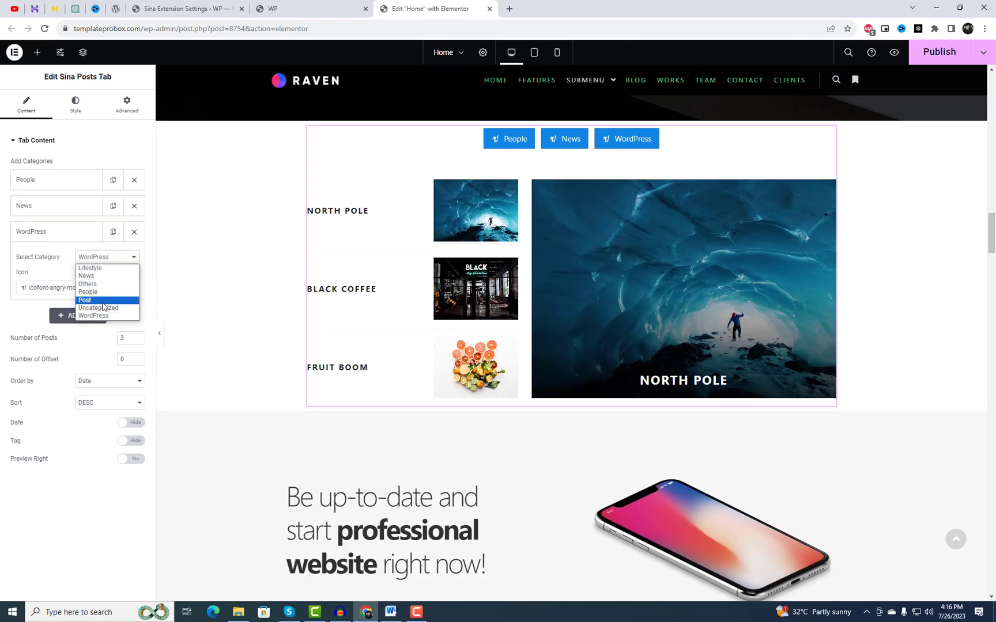
click(108, 268)
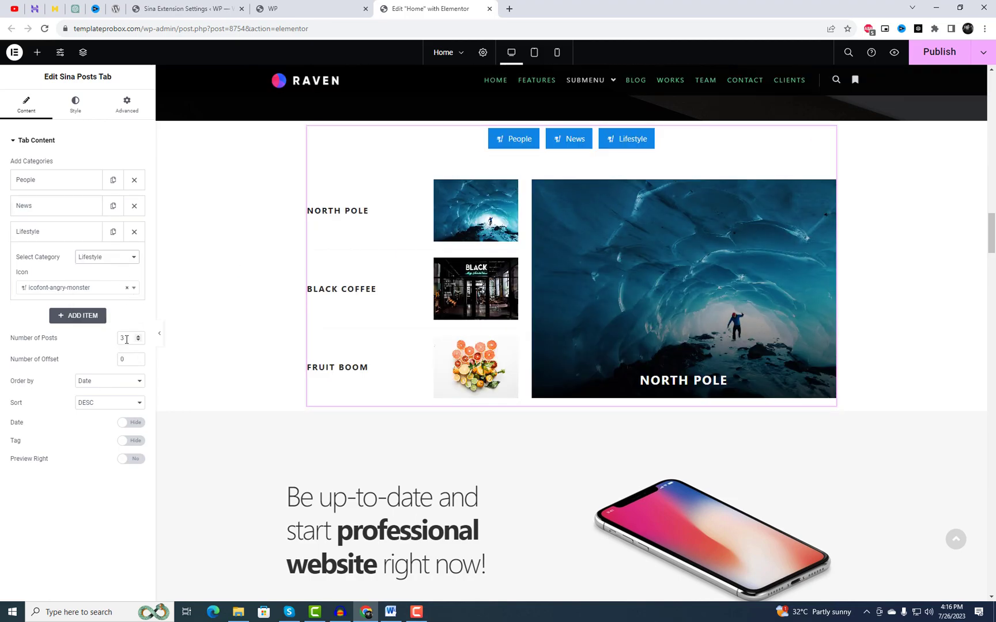
Try 4 as the number of posts and restore it to 3.
text(4)
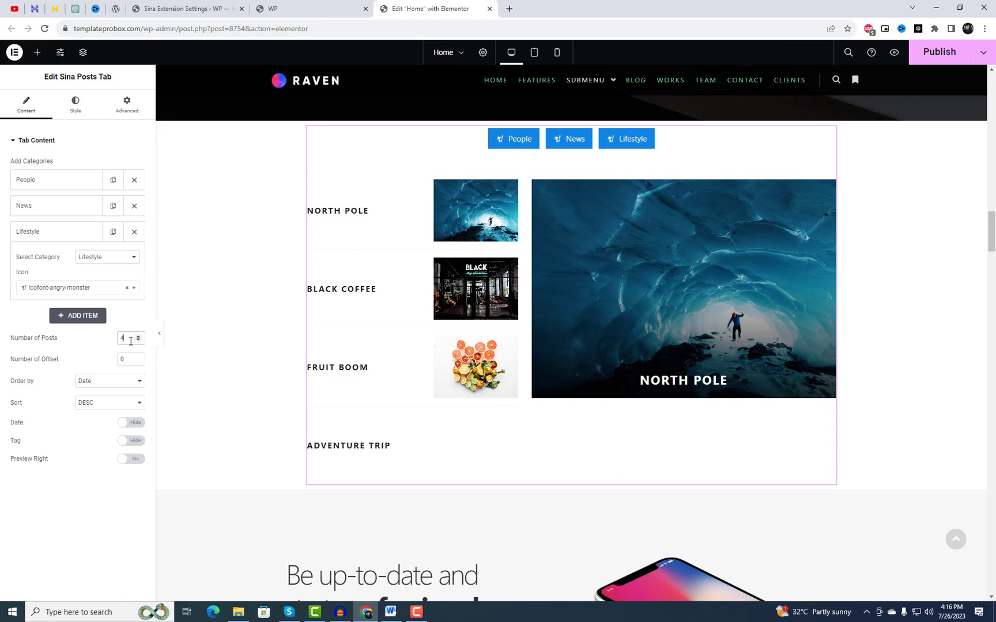
text(3)
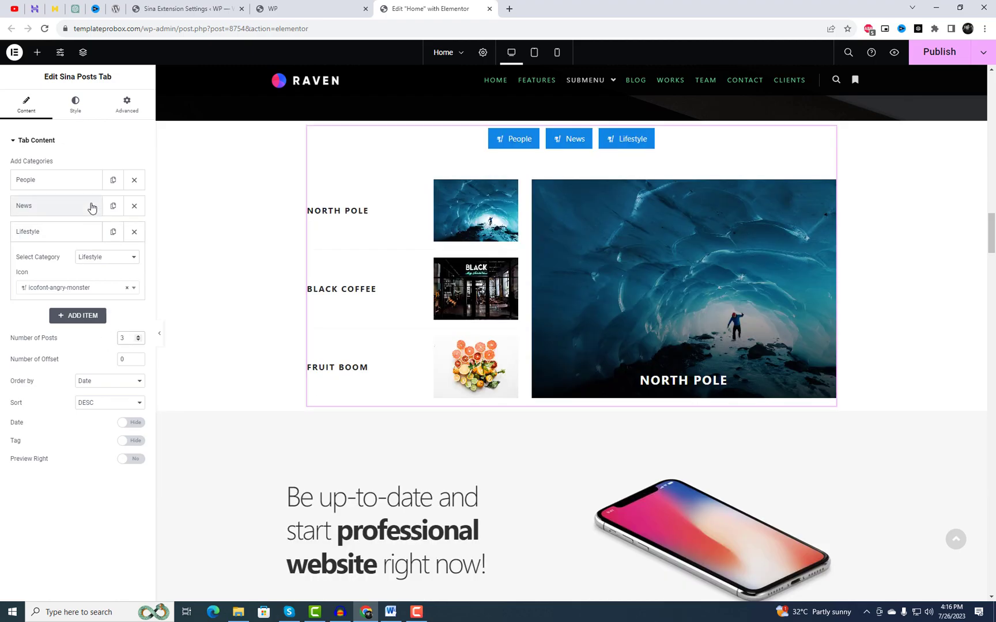
Give the categories wrapper a classic background in white.
click(76, 112)
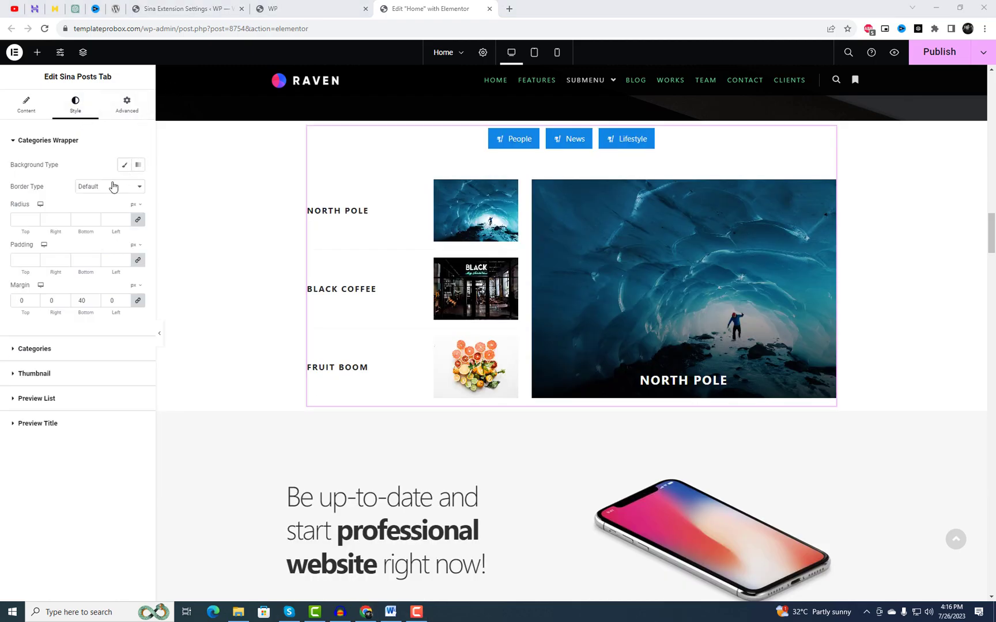
click(124, 165)
click(139, 188)
click(144, 262)
drag(144, 263, 76, 229)
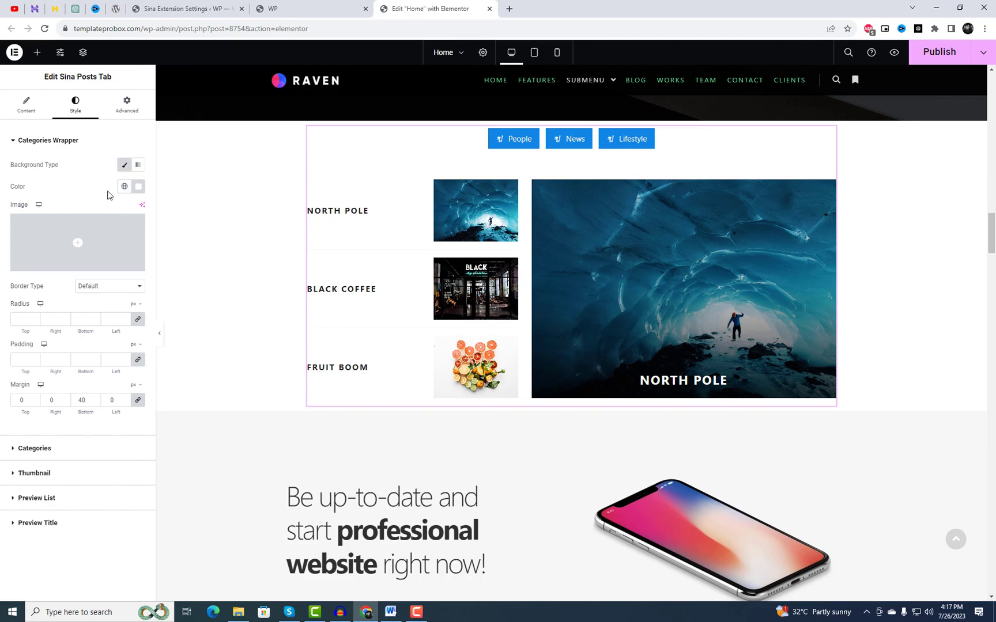
Set the normal background color of the category buttons to dark navy blue.
click(60, 449)
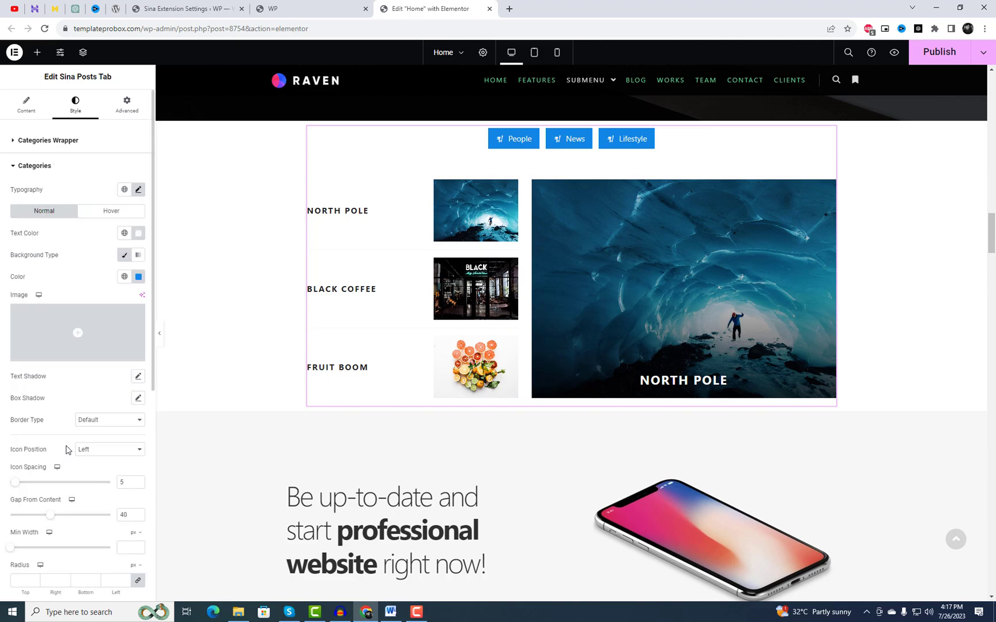
click(139, 277)
mouse_move(147, 344)
mouse_down()
mouse_move(166, 376)
mouse_move(164, 320)
mouse_move(163, 377)
mouse_up()
click(100, 266)
Give the category buttons a classic hover background in a very dark green.
click(111, 211)
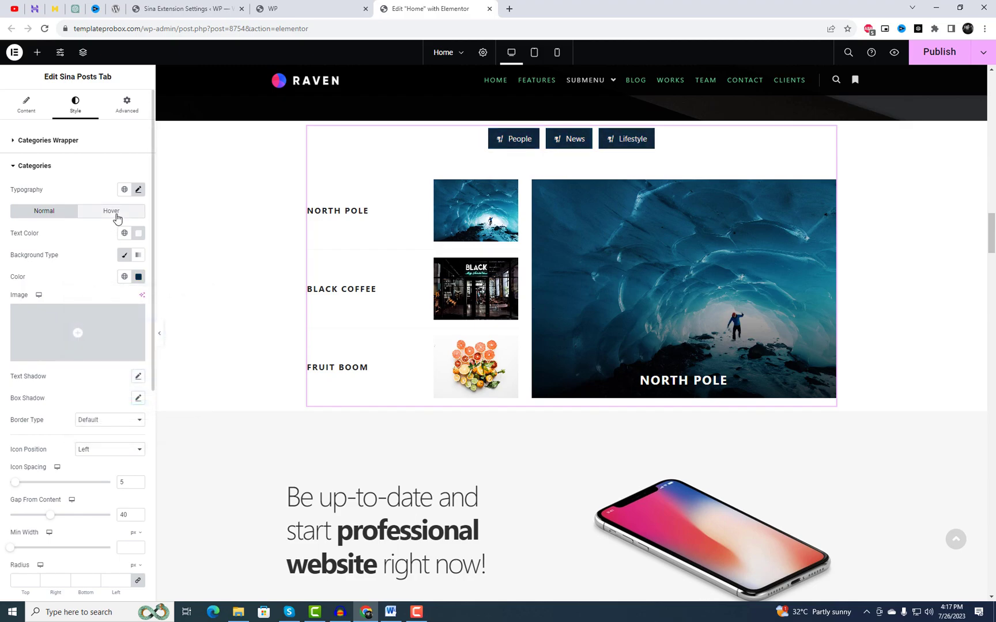
click(124, 254)
click(139, 276)
mouse_move(153, 350)
mouse_down()
mouse_move(94, 372)
mouse_move(105, 340)
mouse_up()
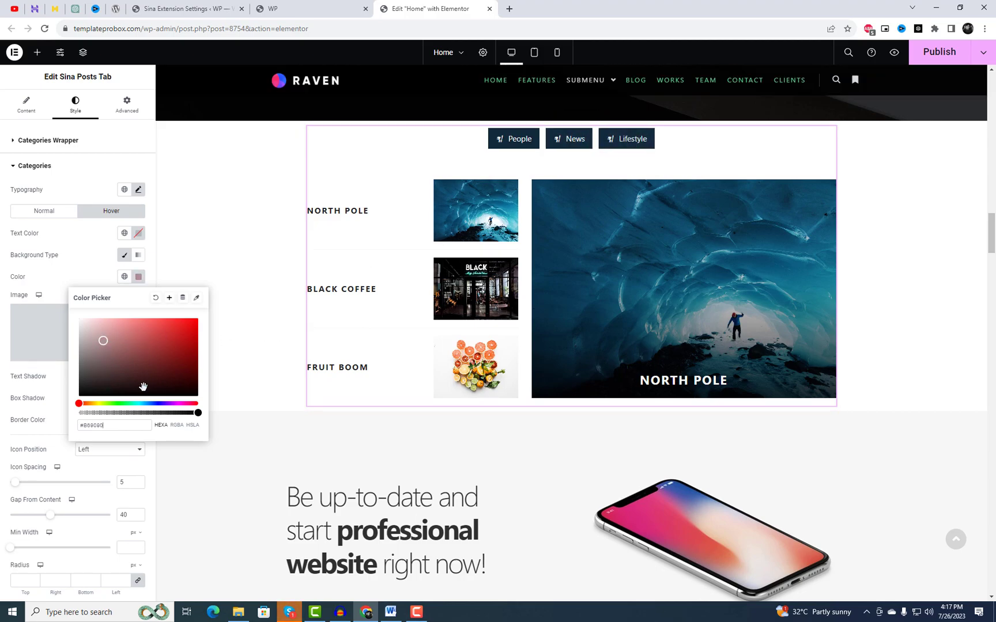
click(132, 403)
click(157, 389)
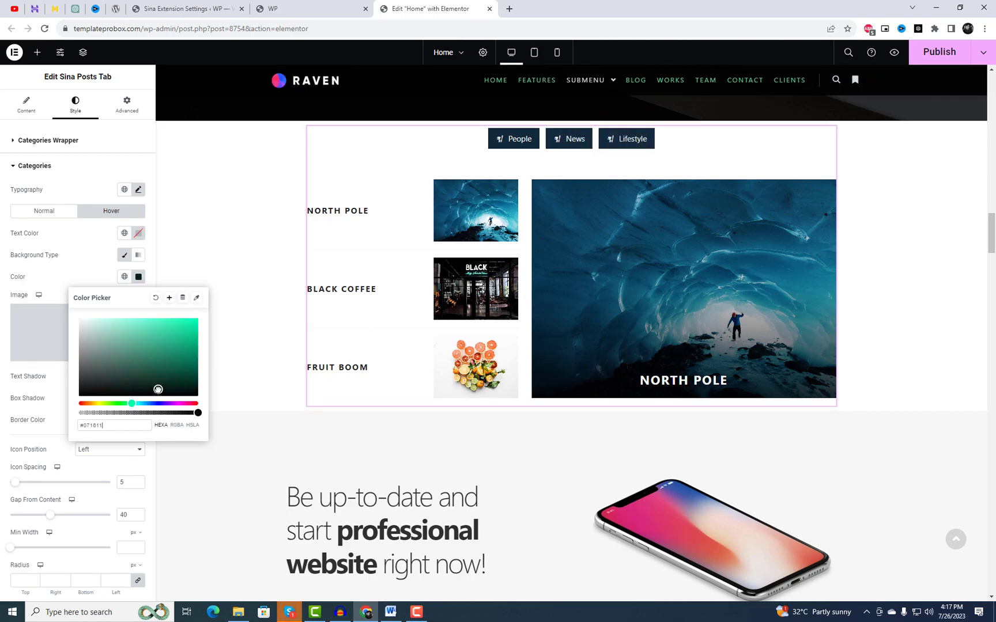
drag(157, 390, 159, 387)
click(119, 355)
Try a thumbnail width of 70% and restore it to 60%.
click(99, 166)
click(70, 207)
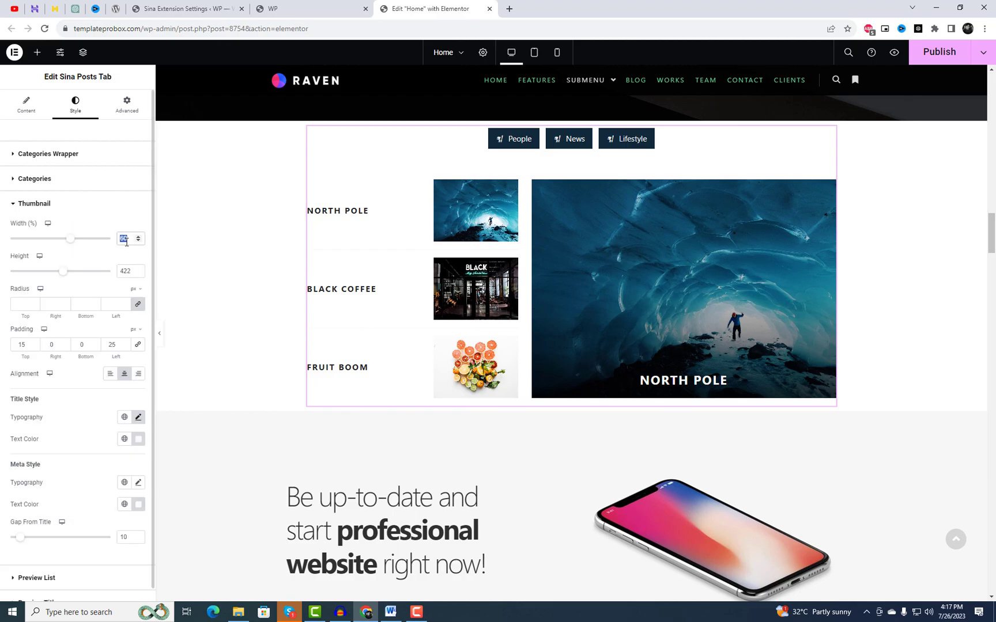
text(76)
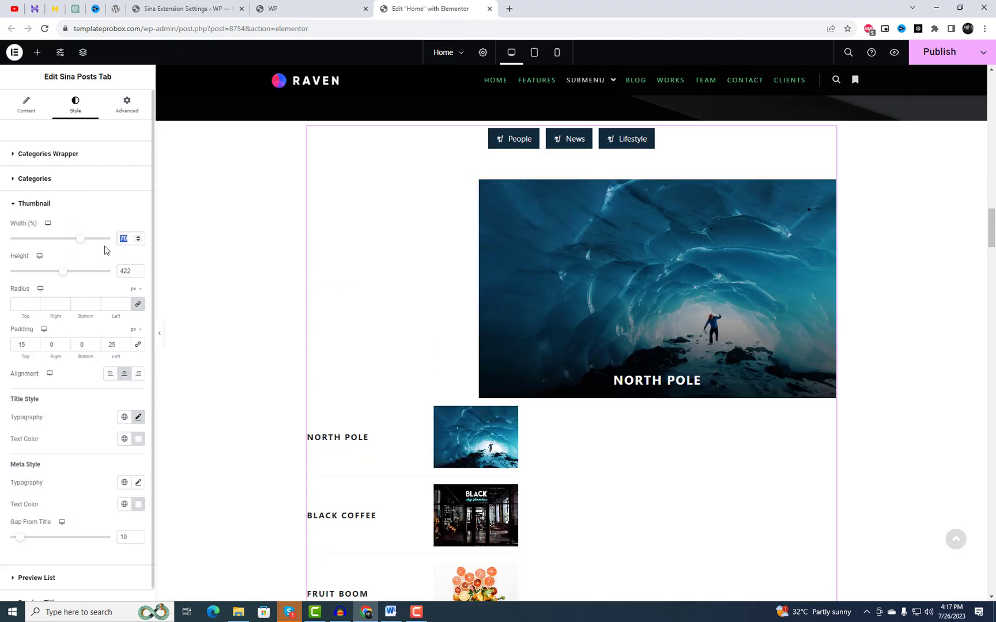
text(60)
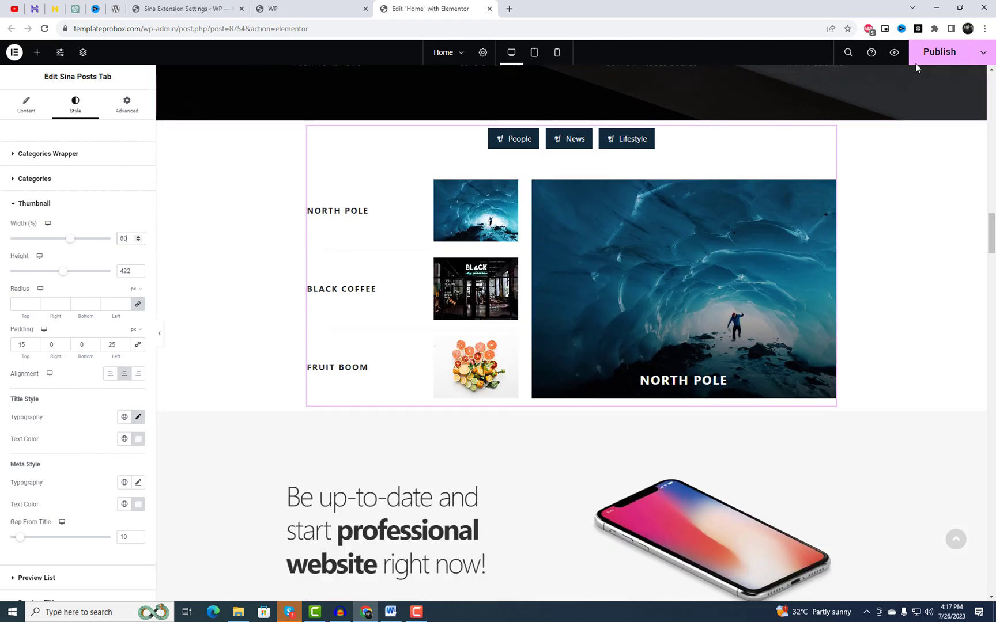
Publish the home page and set the boxed width of the posts tab's container to 1300 px.
click(938, 51)
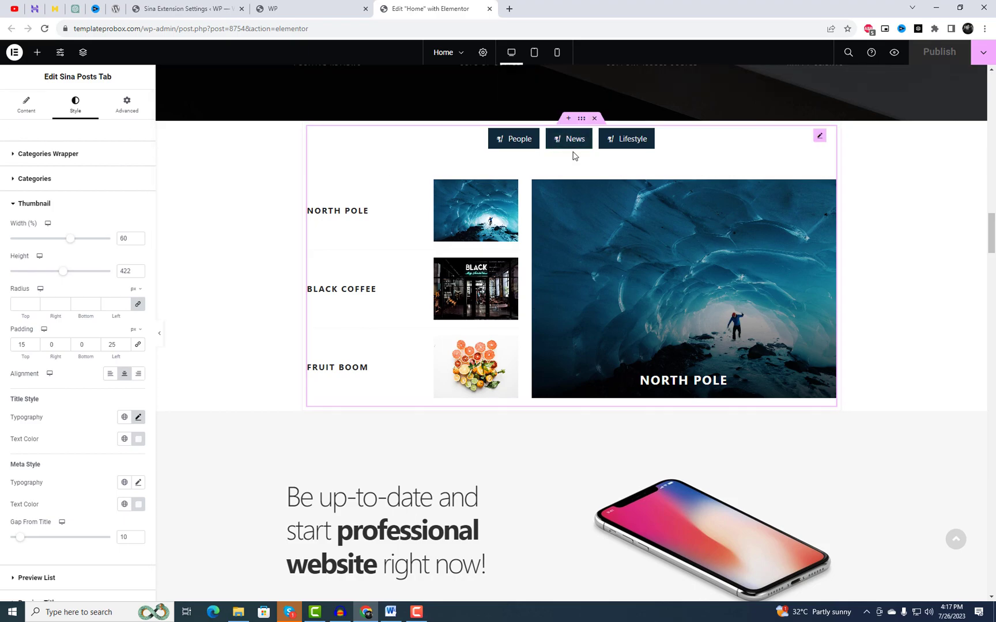
click(581, 118)
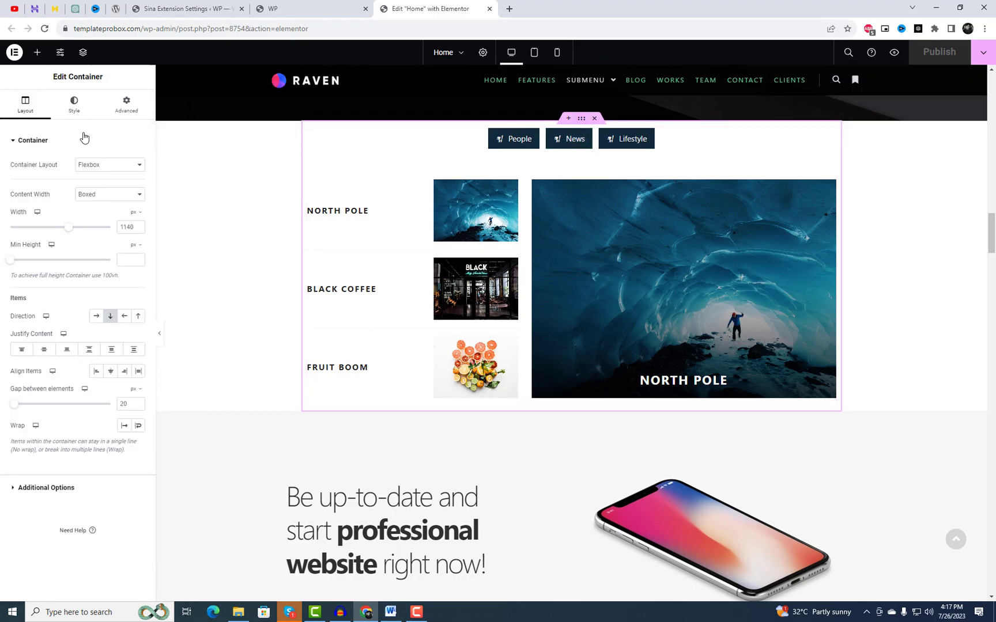
double_click(124, 228)
text(1200)
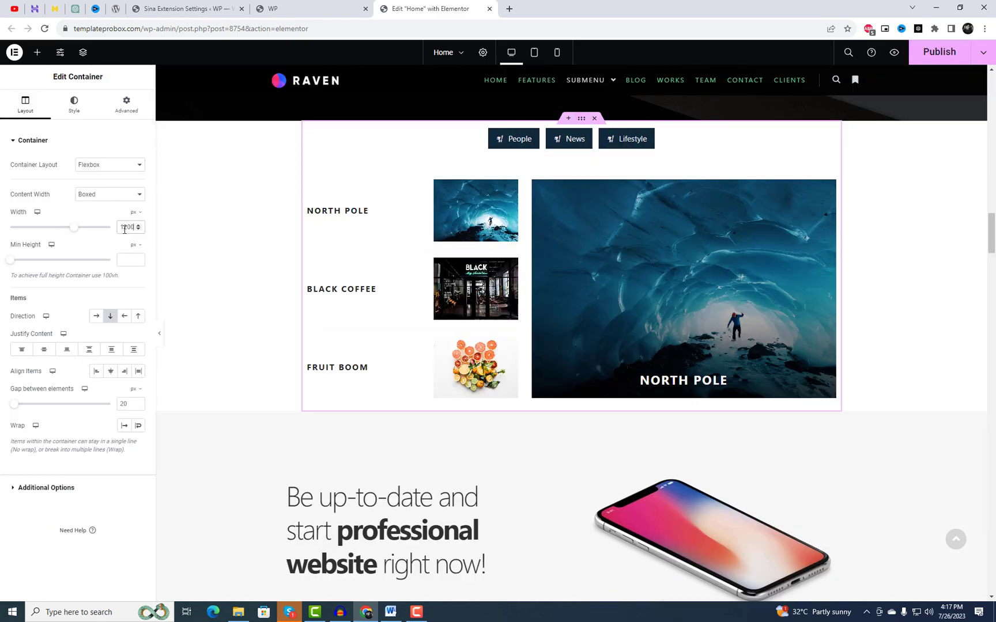
text(1300)
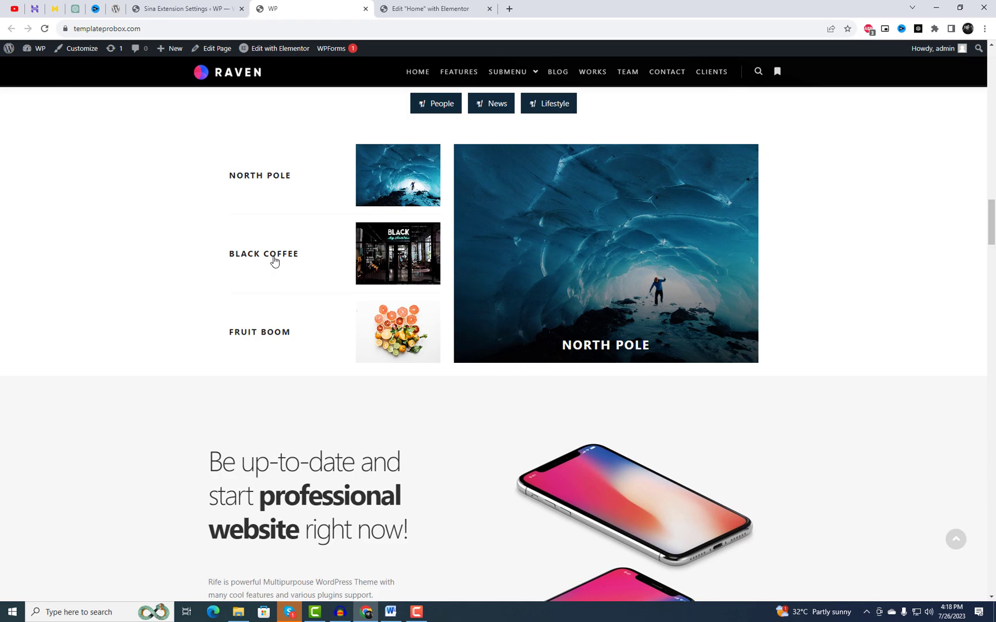
Examine the post previews of the People, News and Lifestyle tabs on the live home page.
mouse_move(275, 261)
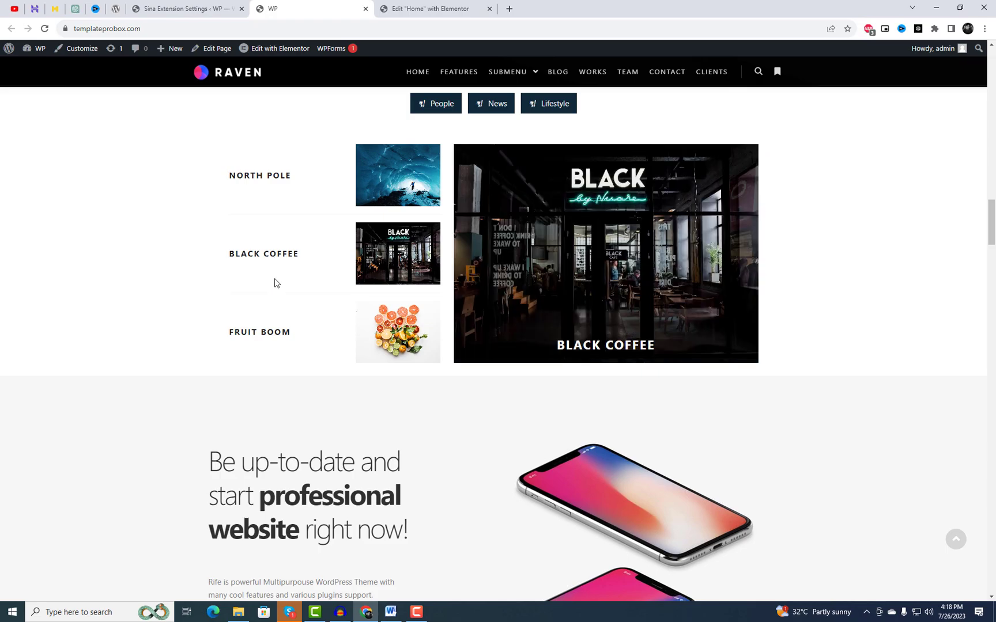
mouse_move(267, 338)
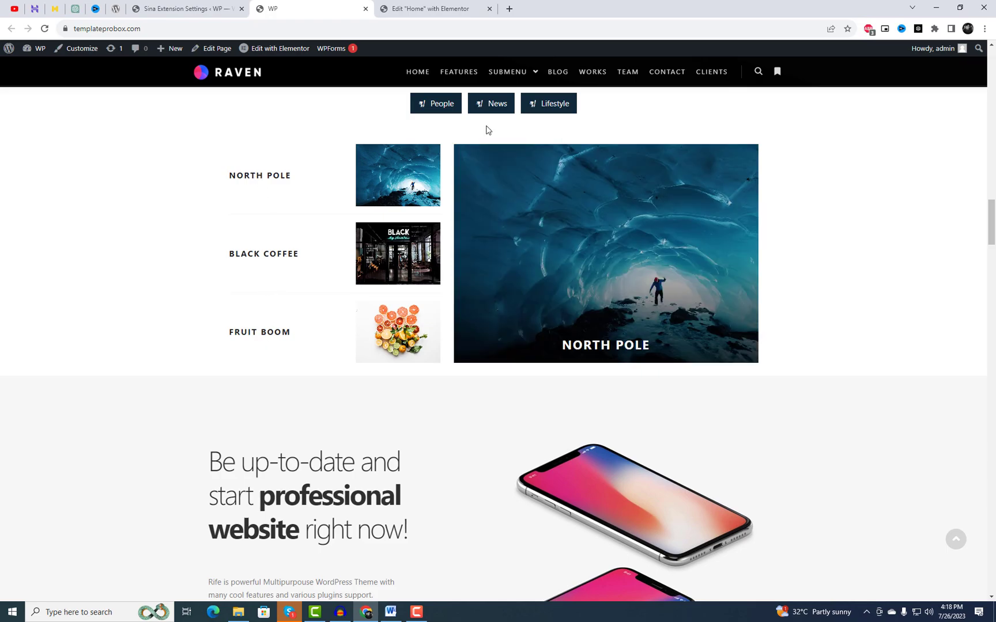
click(494, 107)
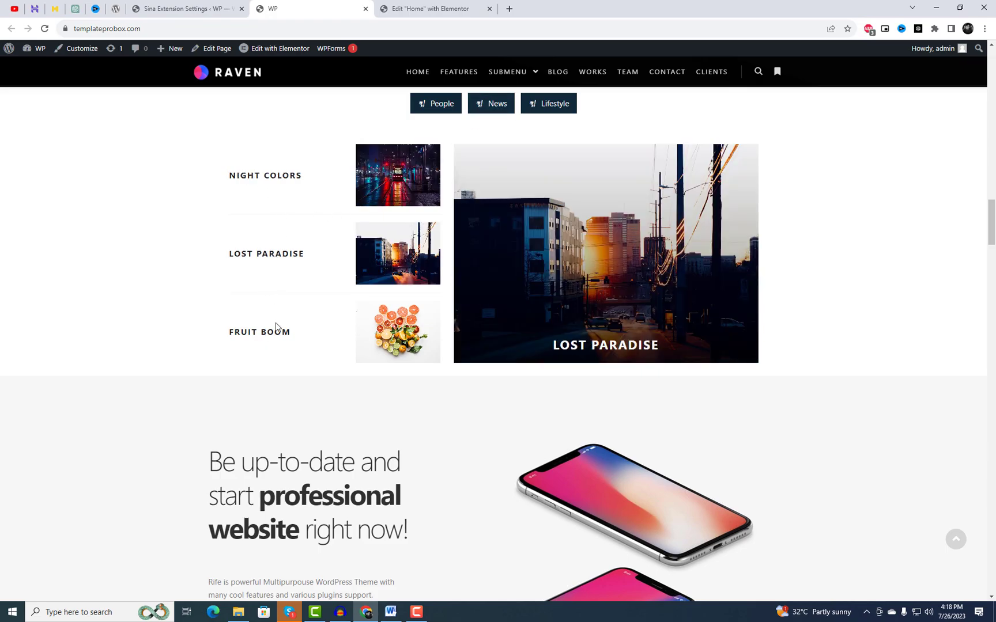
mouse_move(280, 337)
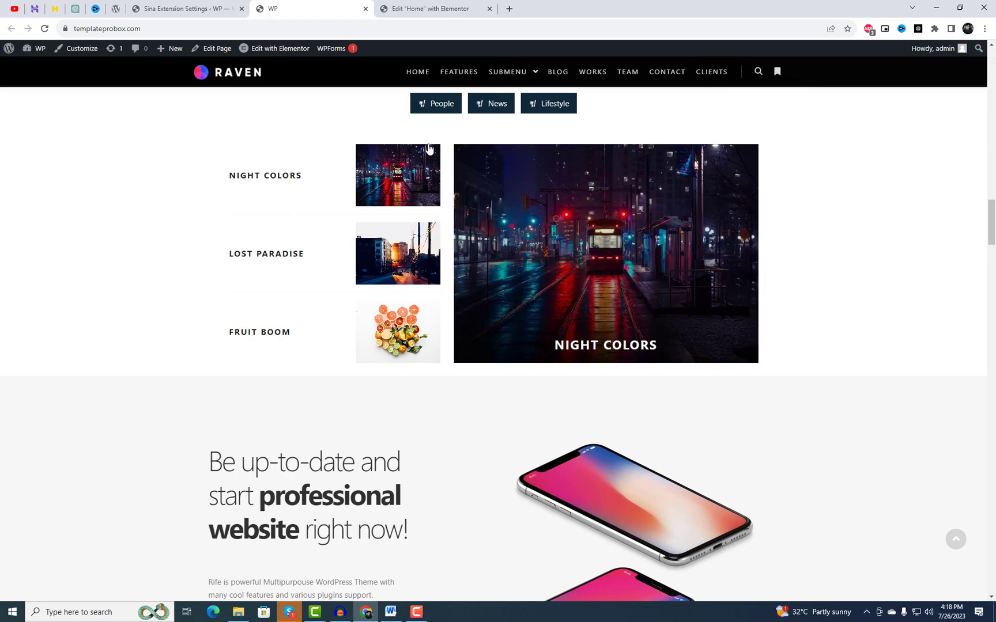
click(539, 106)
mouse_move(293, 257)
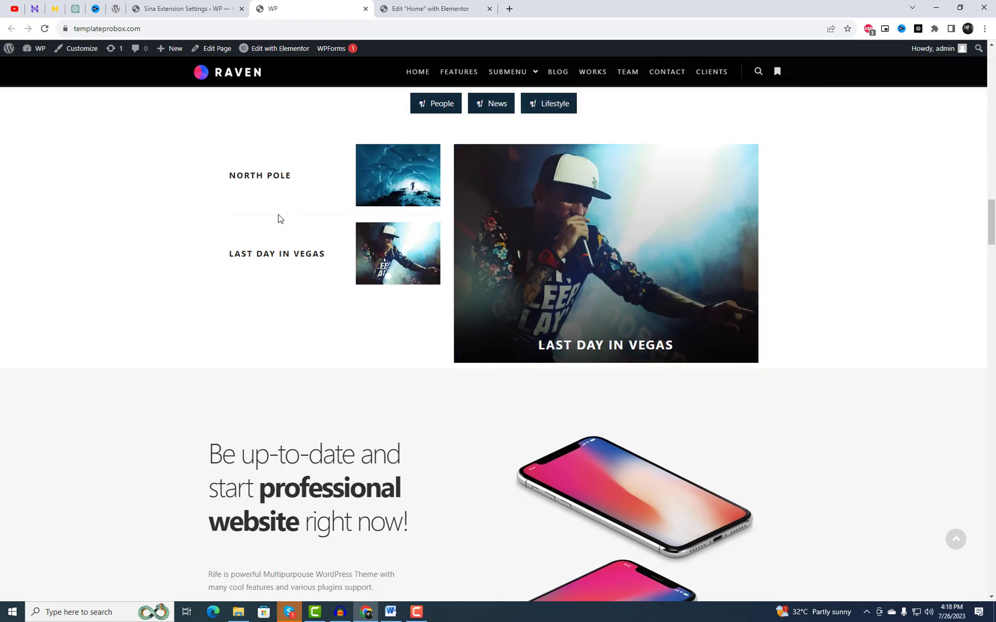
mouse_move(274, 184)
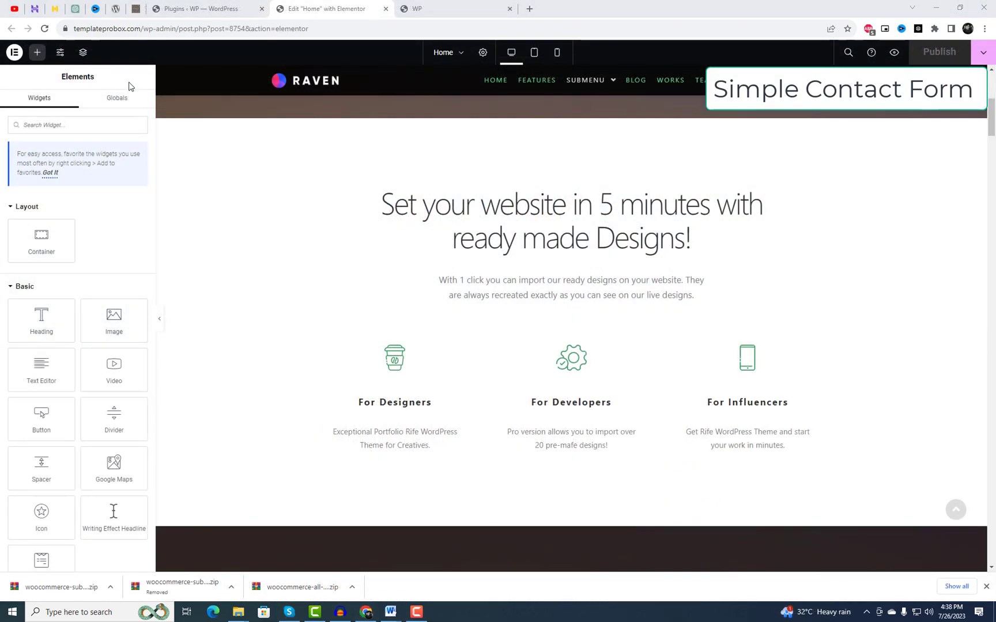
Add a Sina Contact Form below the section heading with placeholders "Your Name", "Enter Your Email ID *" and "Subject".
text(contac)
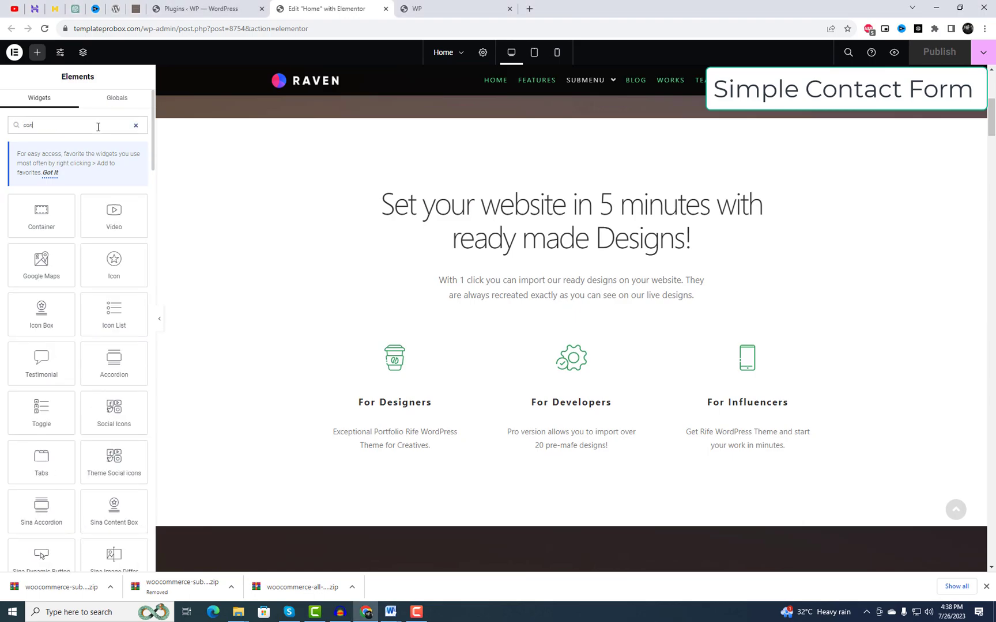
drag(43, 212, 573, 262)
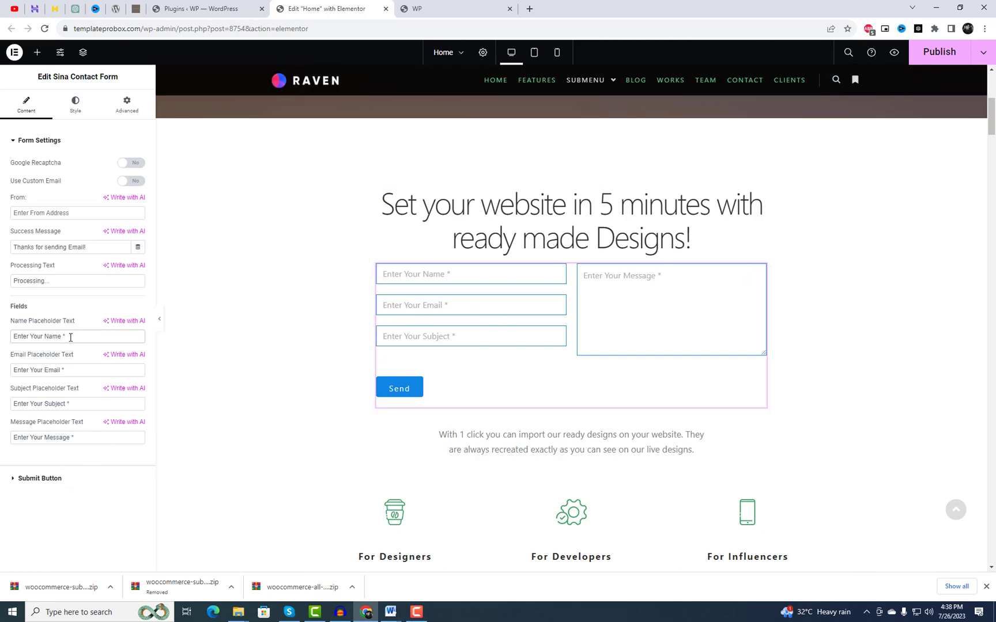
drag(70, 338, 1, 342)
text(Your Name)
click(61, 371)
text(ID)
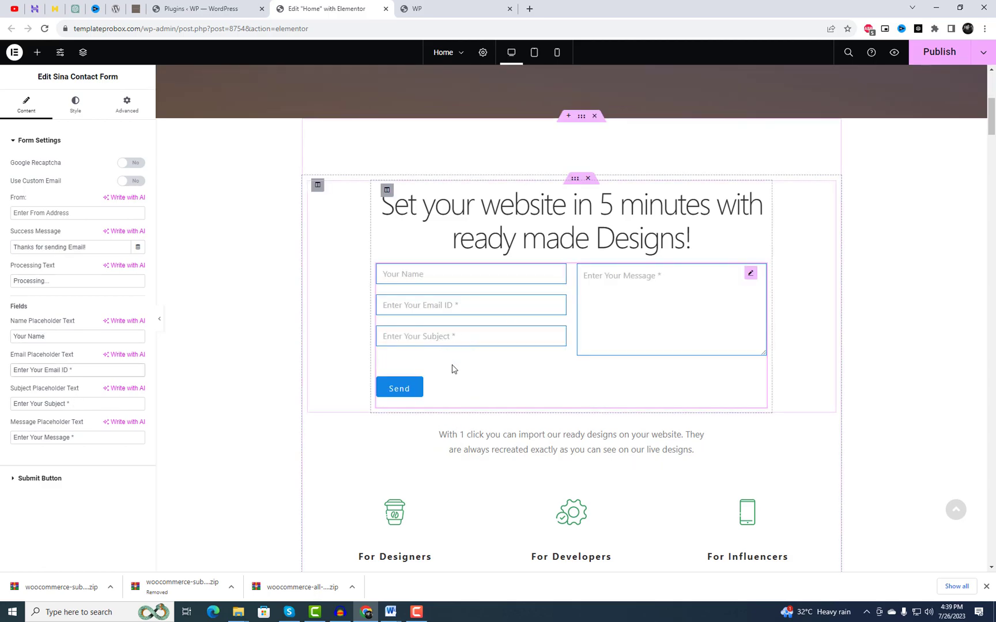
drag(76, 408, 3, 404)
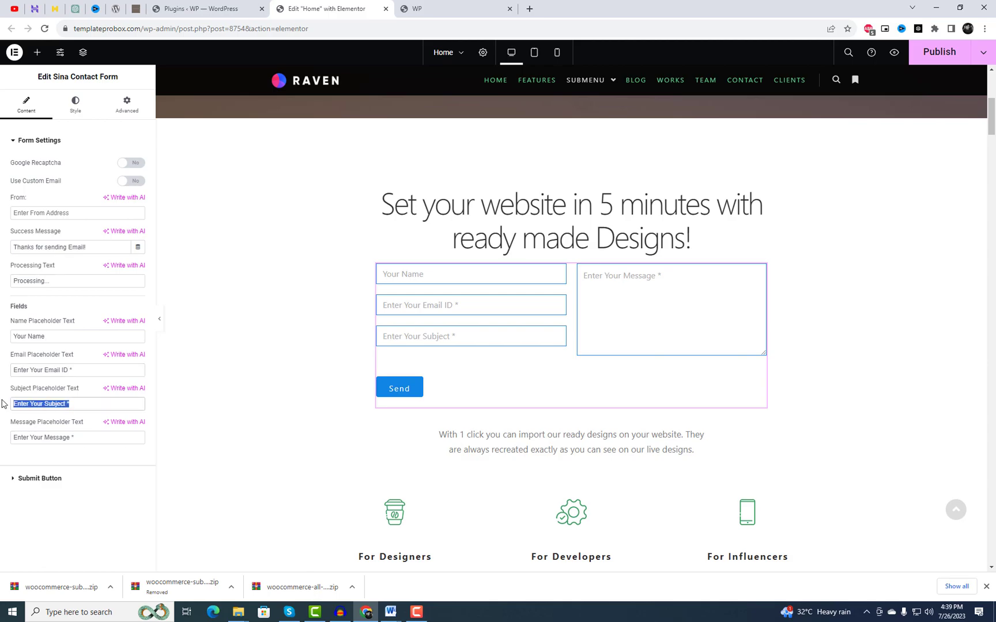
text(Subject)
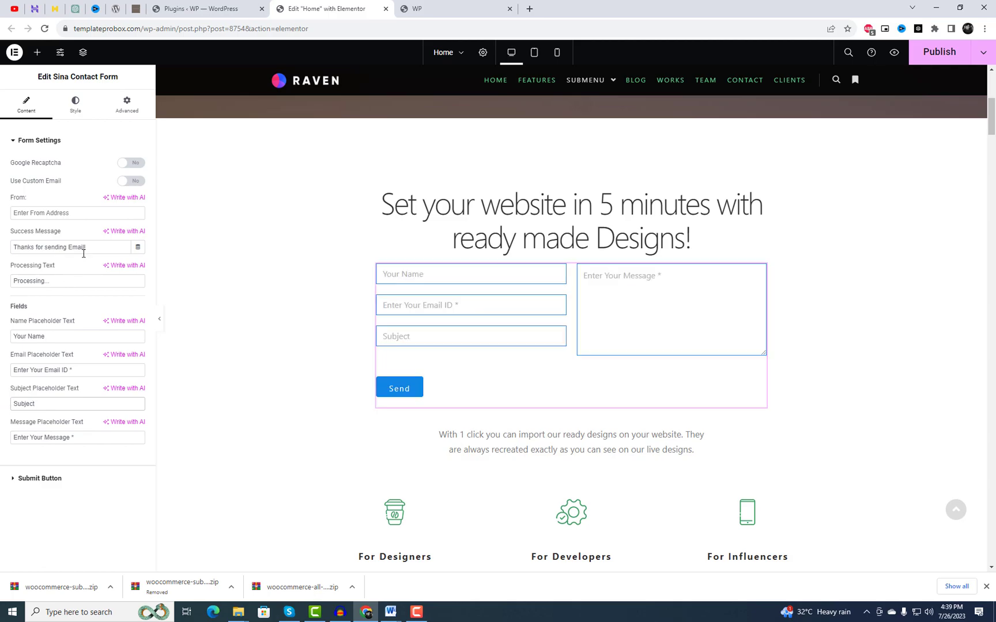
Append "We will contact you very soon" to the form's success message and label the submit button "Submit Form".
text(! We will contact you very soon)
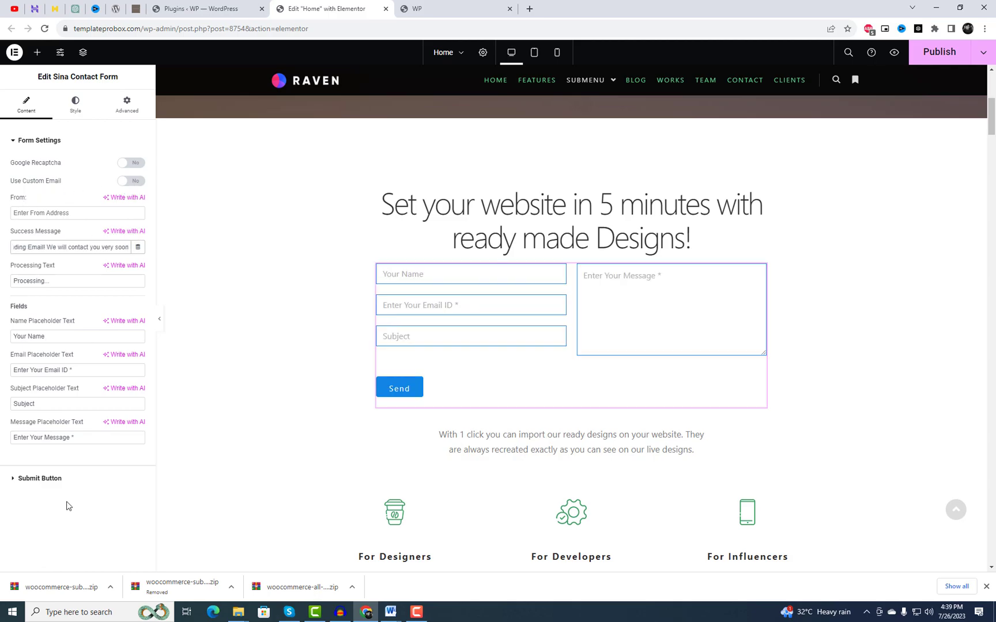
click(73, 482)
click(97, 247)
click(96, 257)
click(96, 226)
click(115, 189)
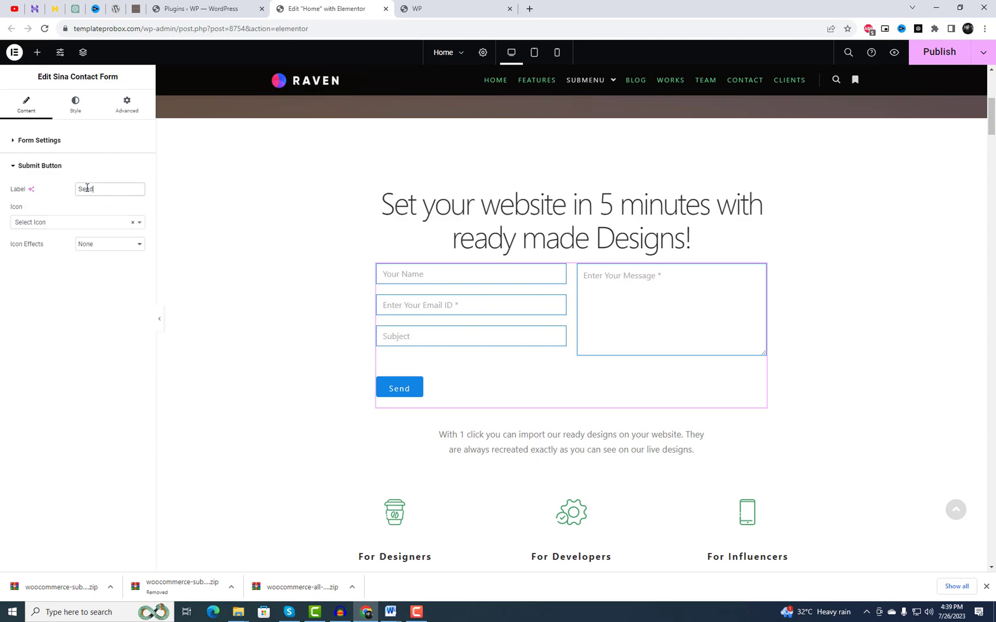
text(Su)
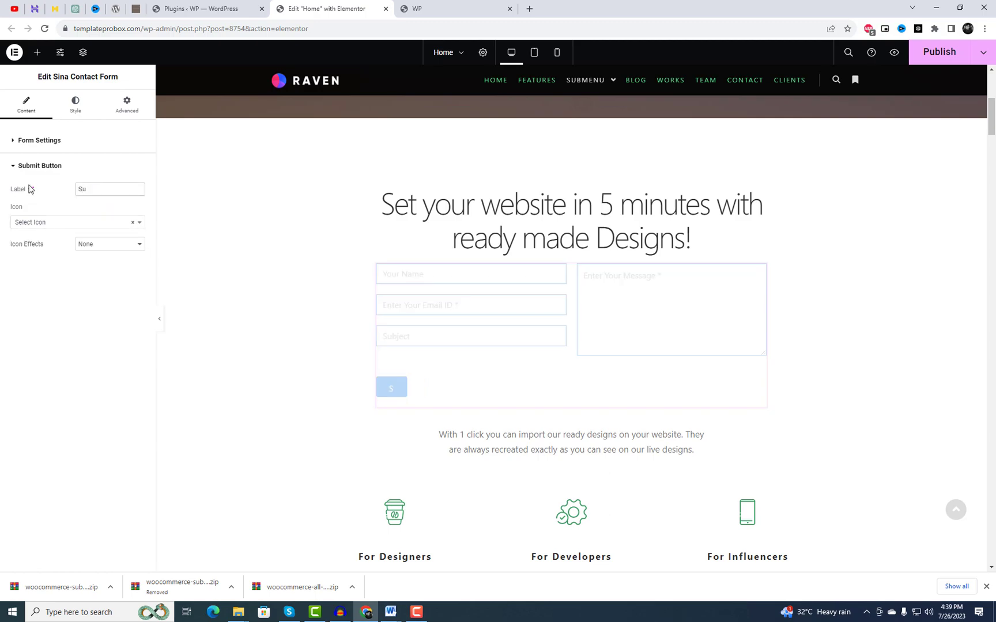
text(bmit Form)
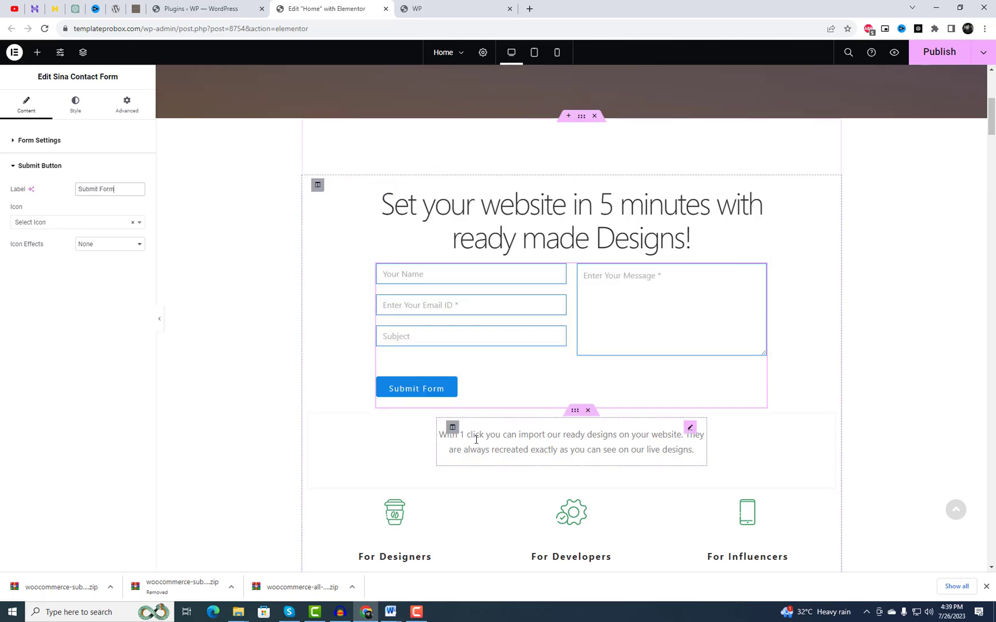
Try Layout 1 for the contact form's fields and restore Layout 2.
click(78, 106)
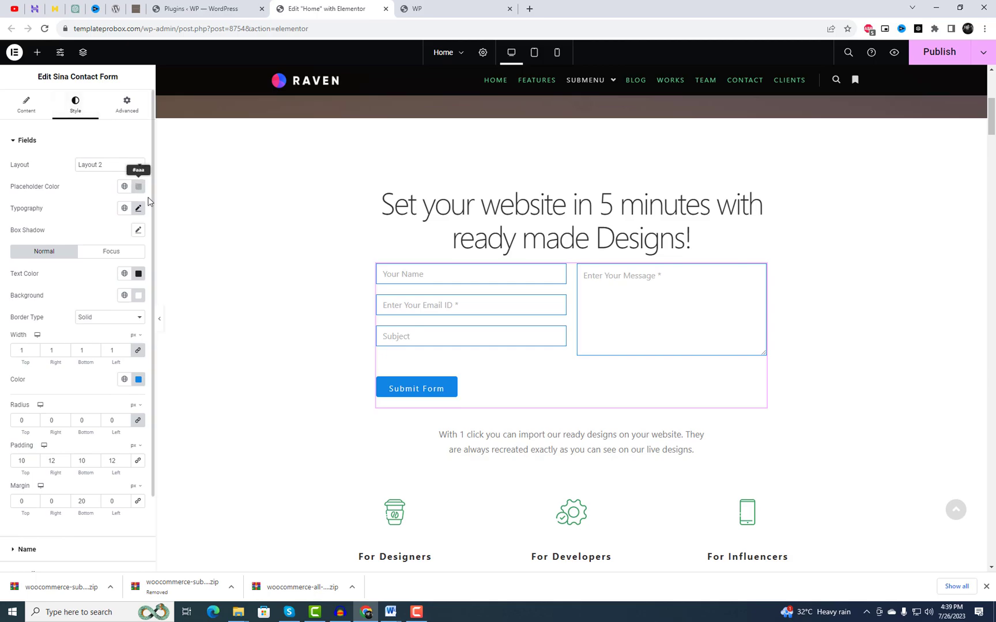
click(109, 165)
click(110, 175)
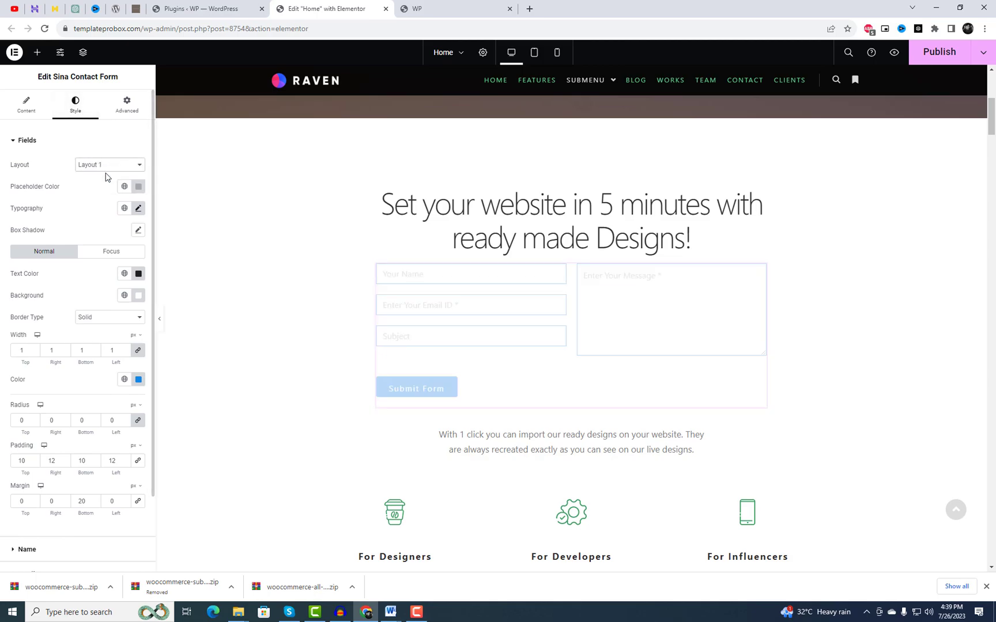
click(115, 166)
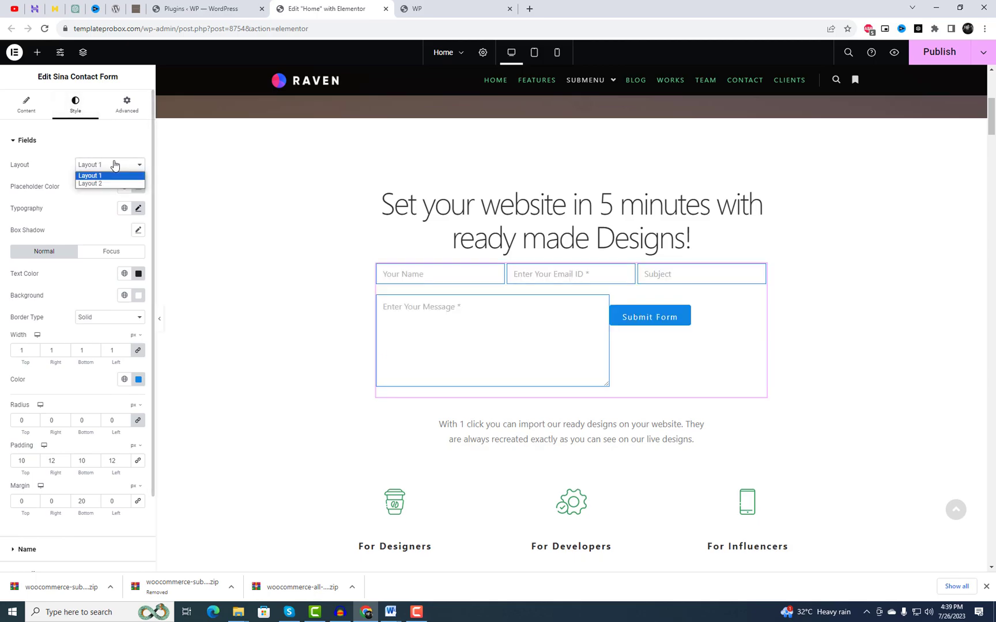
click(108, 183)
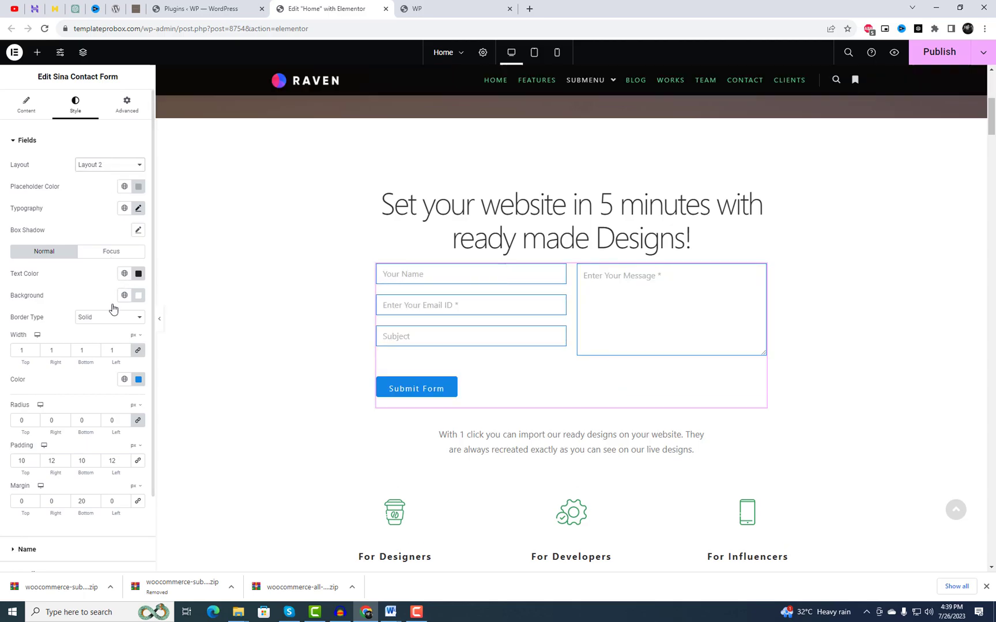
Set the form fields' border color to dark navy #051B2C and their background to black #000000.
click(138, 382)
mouse_move(143, 456)
mouse_down()
mouse_move(154, 494)
mouse_move(155, 453)
mouse_move(189, 500)
mouse_move(132, 431)
mouse_move(164, 477)
mouse_move(149, 471)
mouse_move(160, 453)
mouse_move(183, 487)
mouse_up()
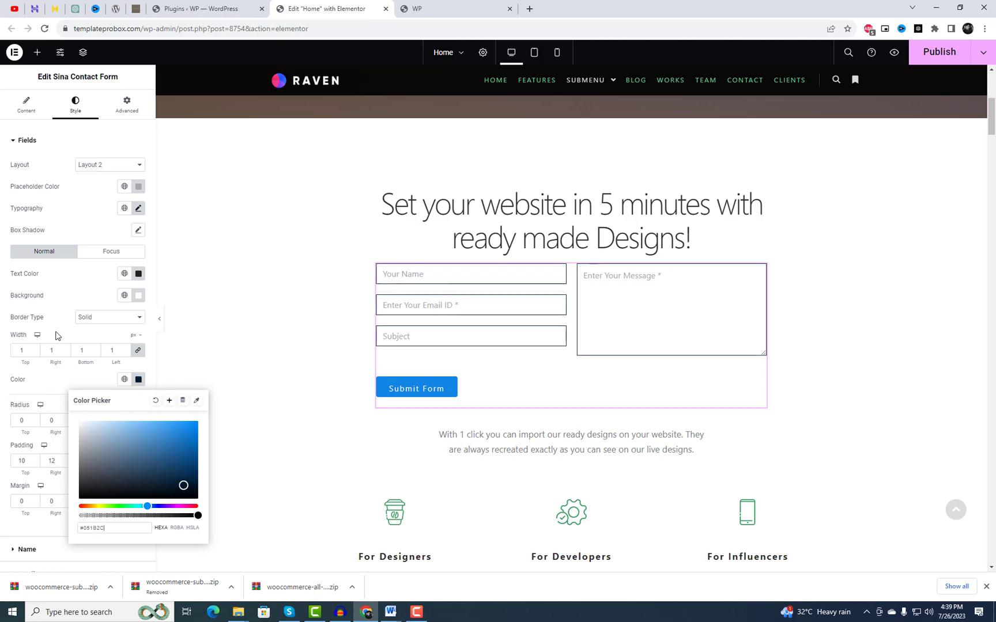
click(73, 295)
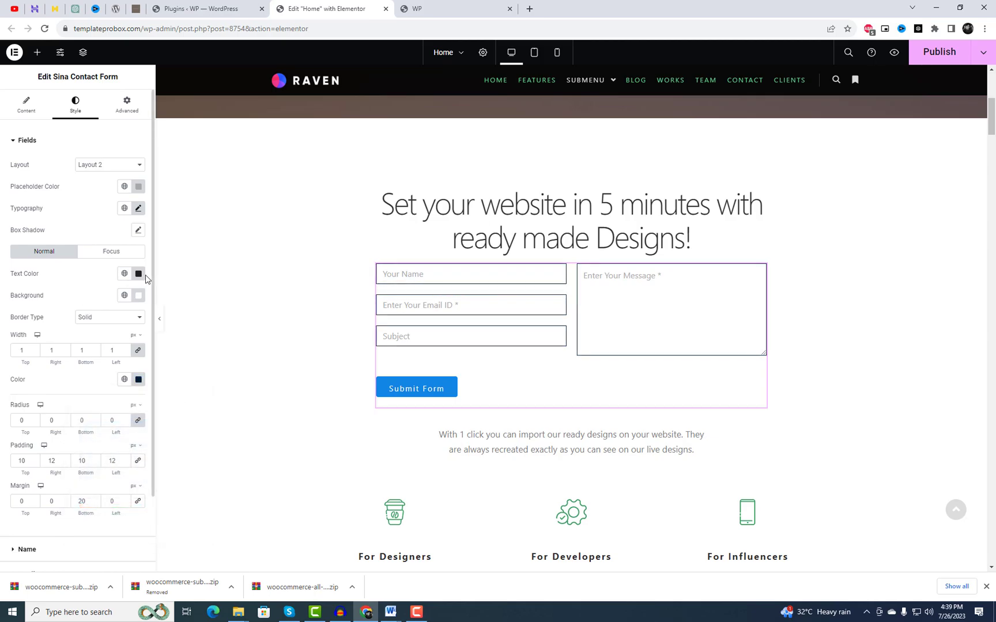
click(139, 296)
drag(145, 382, 195, 425)
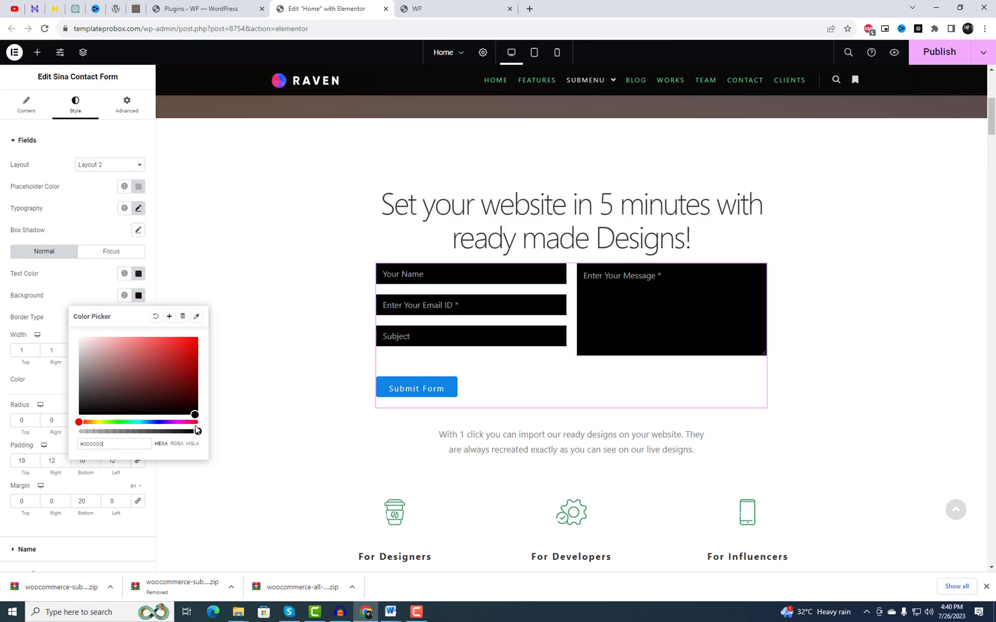
click(75, 303)
Make the form fields' text color white and test it by entering "df" in the name field.
click(139, 274)
drag(118, 324, 71, 314)
click(462, 283)
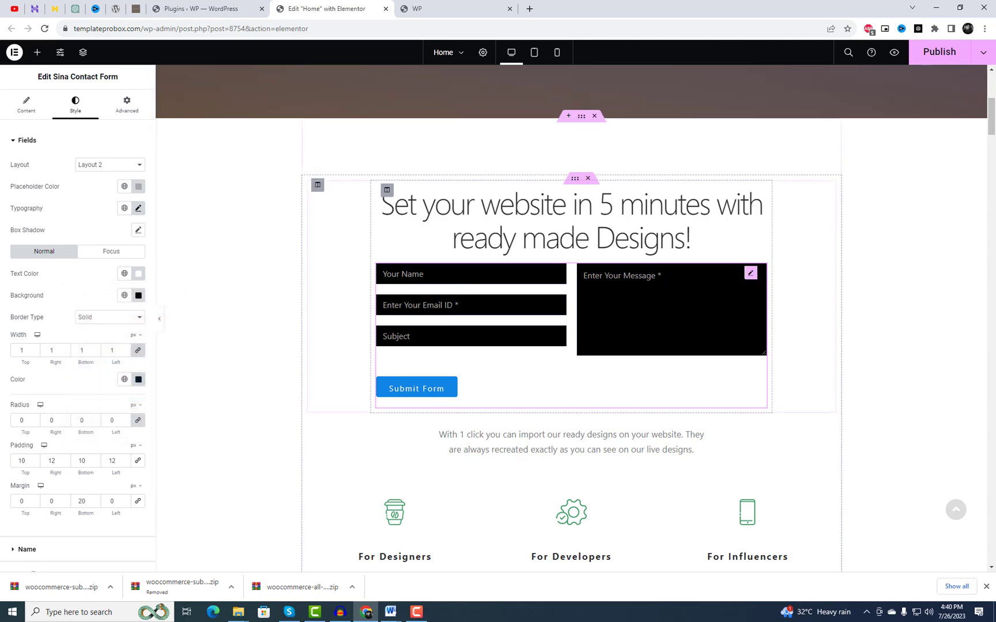
text(df)
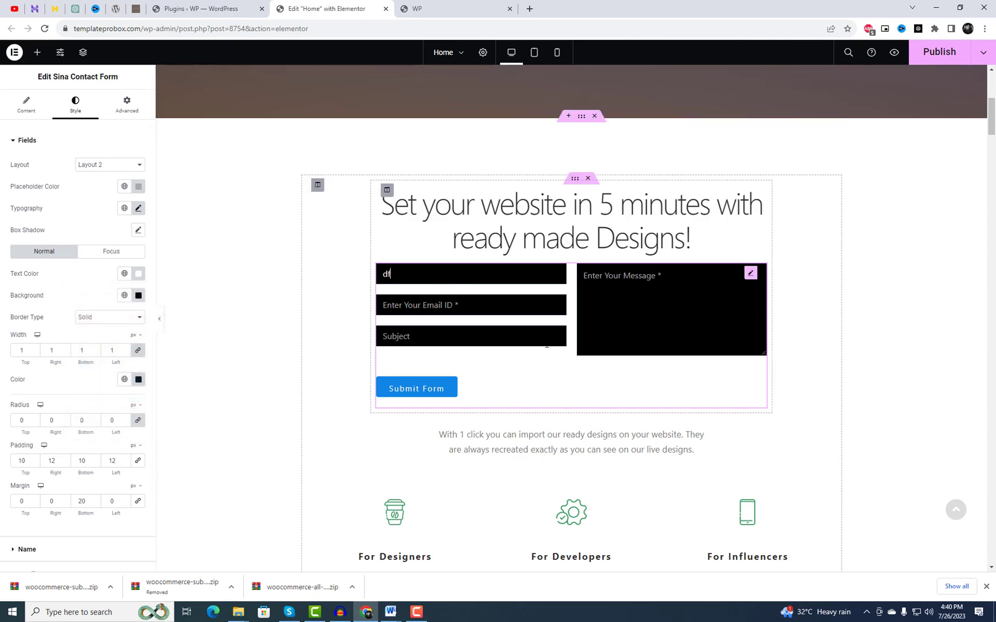
Try a custom width for the email field and clear the value again.
scroll(89, 484, down, 2)
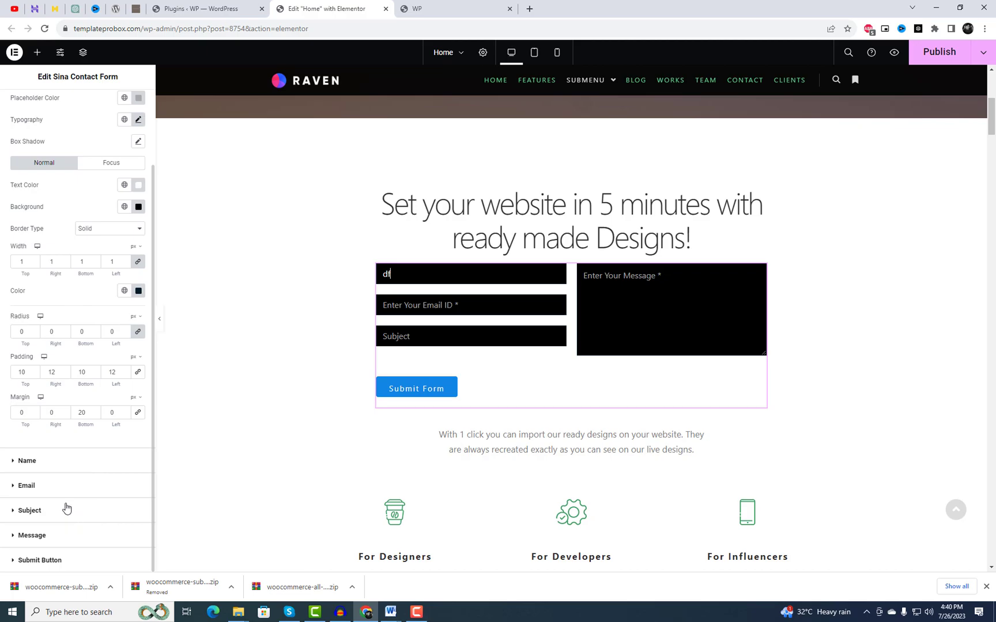
click(64, 492)
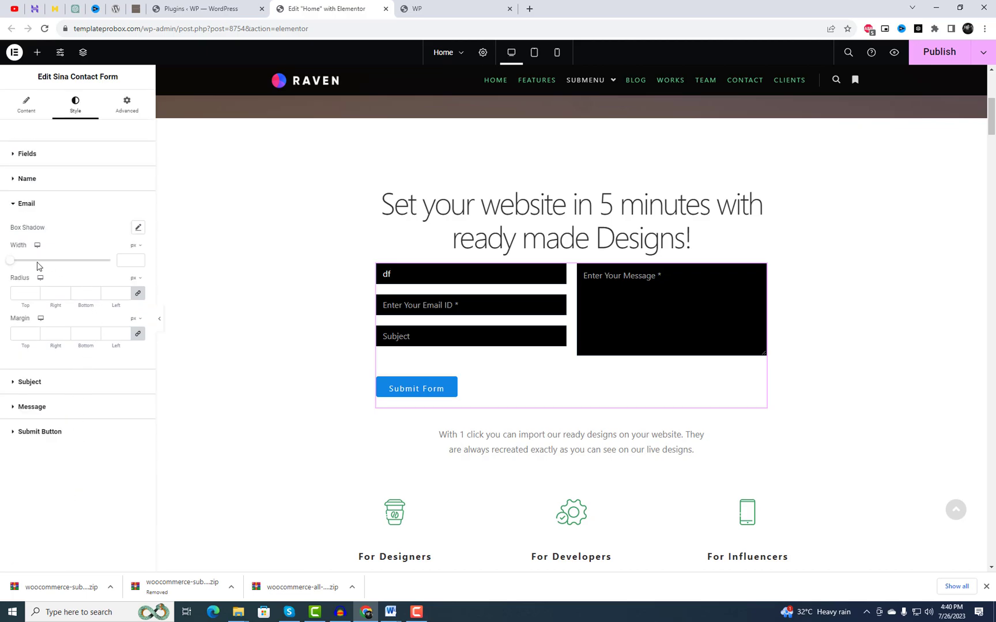
drag(17, 264, 44, 271)
double_click(124, 260)
key(BackSpace)
Set the submit button's normal background color to very dark navy #02111D.
click(64, 433)
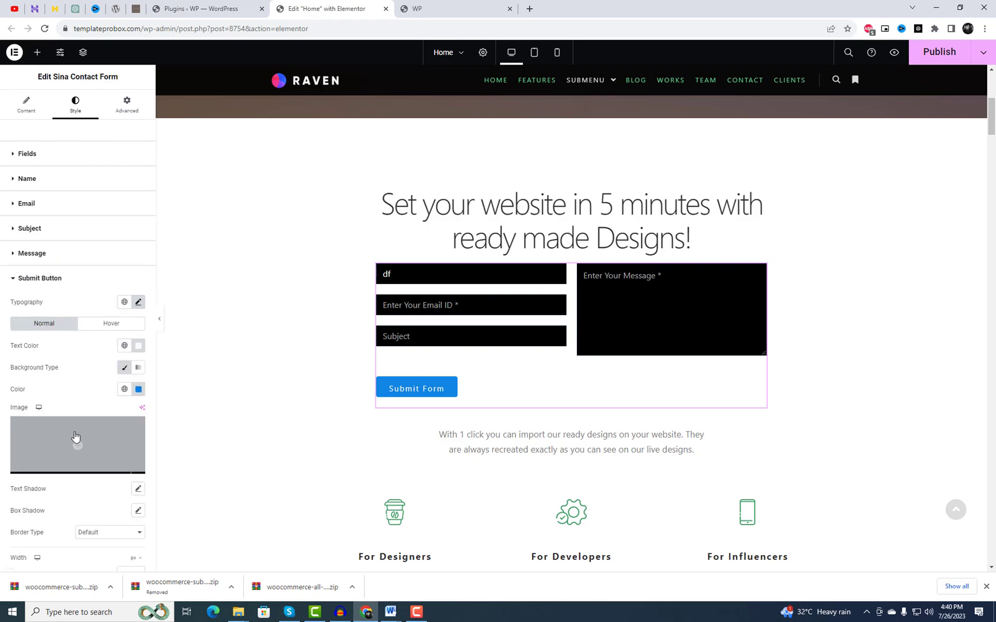
click(138, 390)
drag(140, 468, 191, 499)
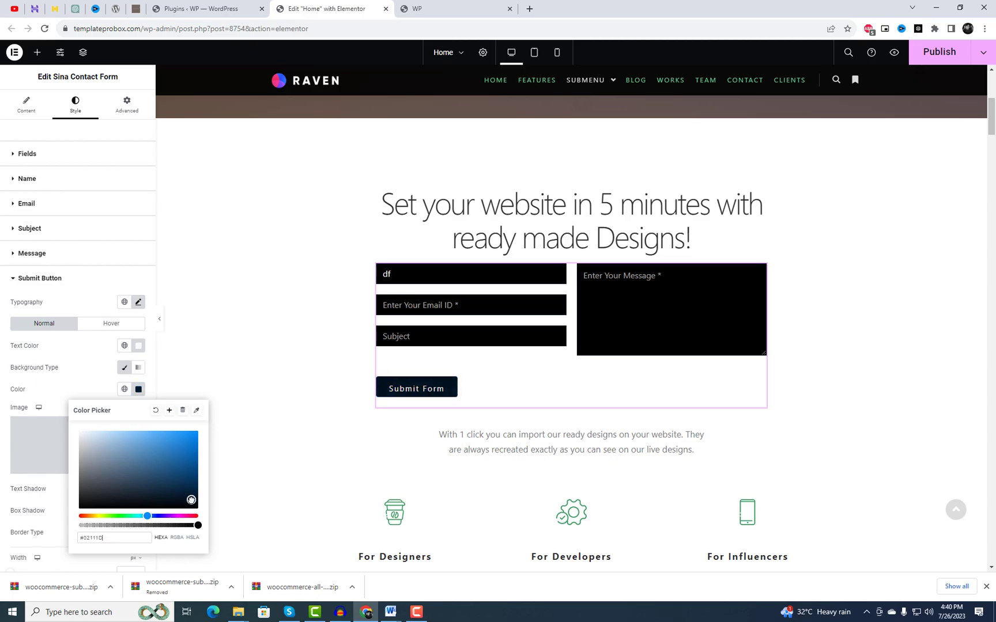
click(404, 285)
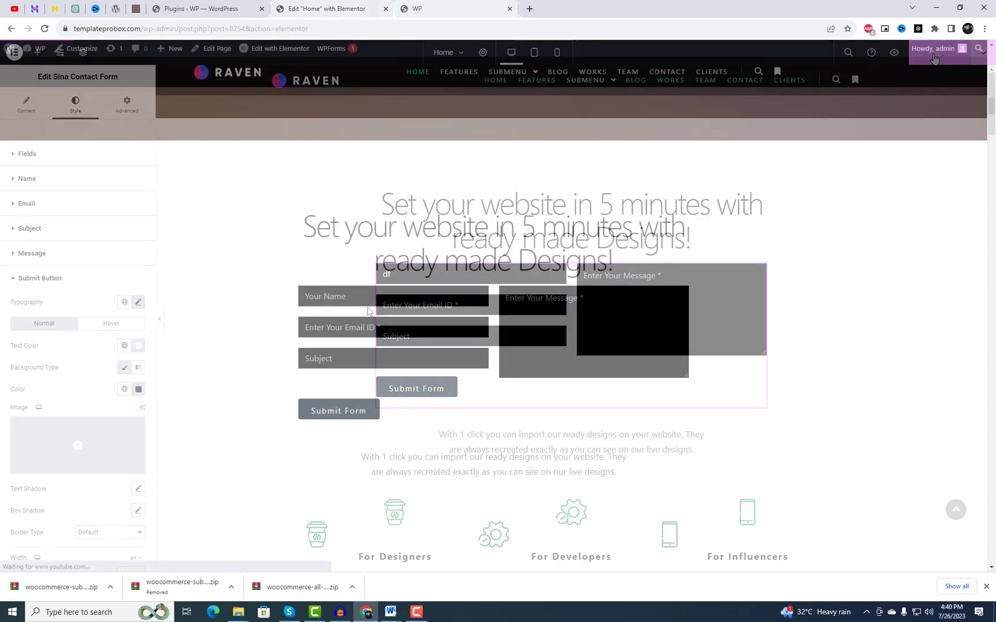
Test the contact form on the live home page by entering sample text in its name and email fields.
click(305, 296)
text(H)
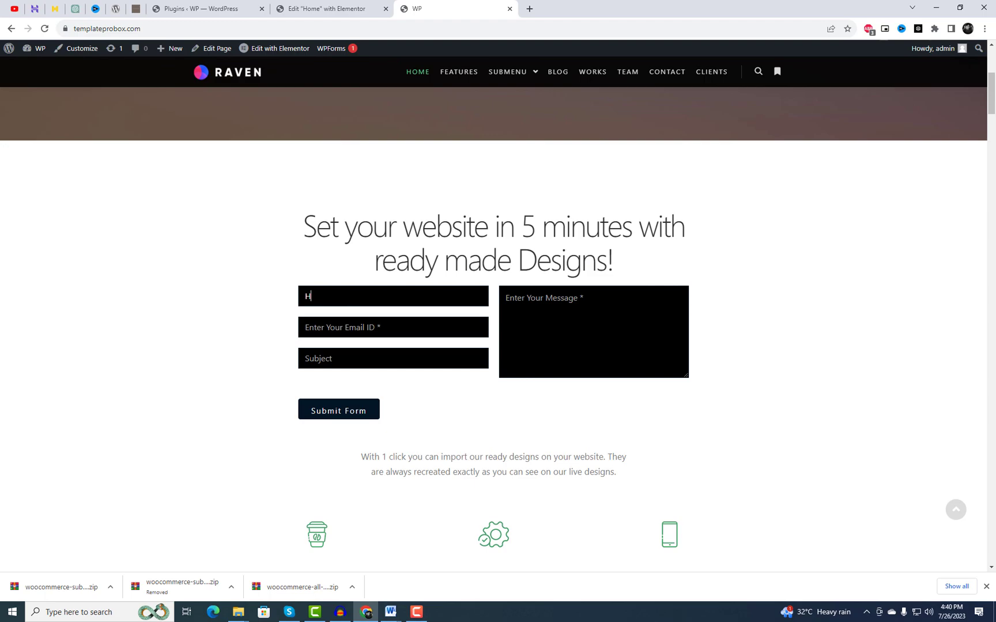
key(BackSpace)
text(name)
click(305, 328)
text(a)
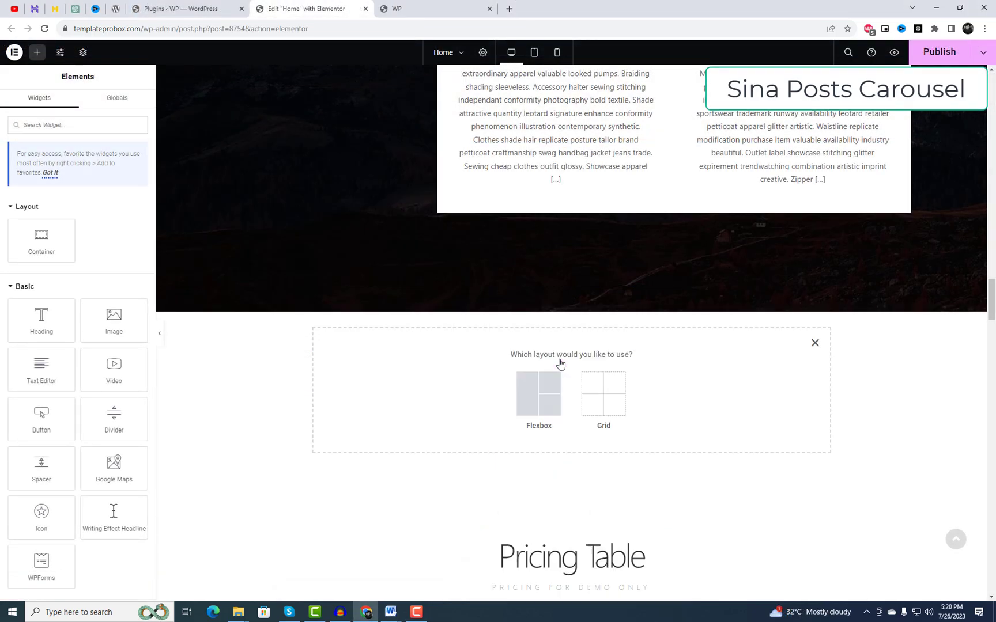
Insert a container with two stacked rows between the dark posts section and the Pricing Table section.
click(814, 342)
click(574, 311)
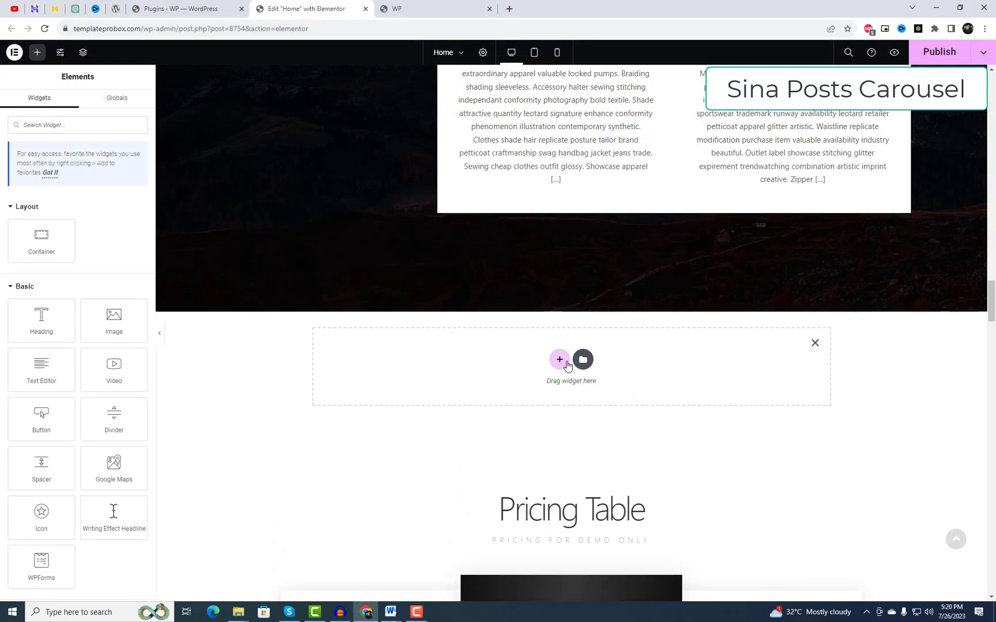
click(559, 358)
click(499, 404)
click(573, 346)
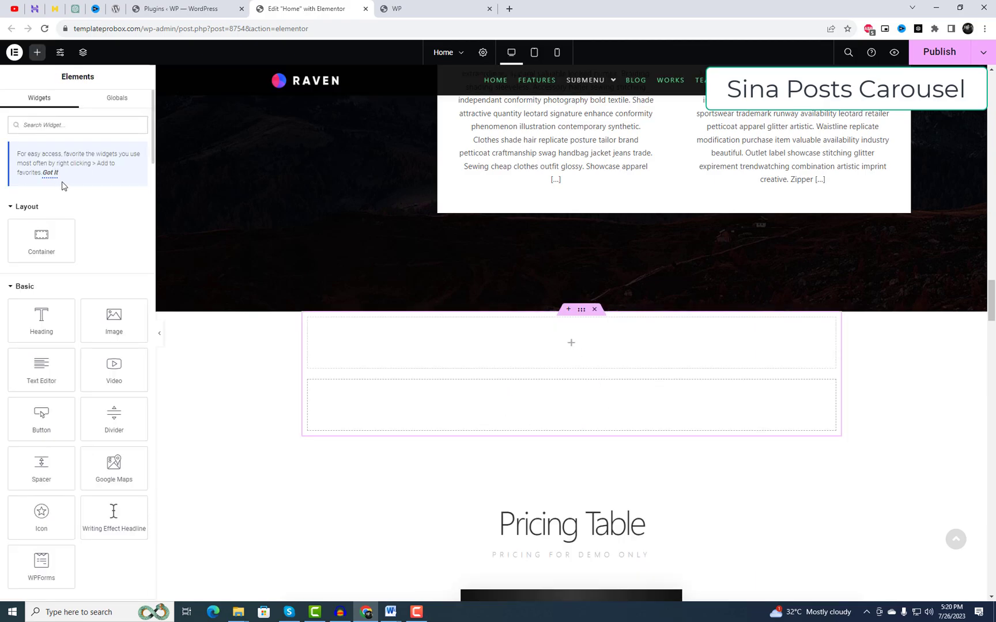
Add the Sina Posts Carousel widget to the upper row of the new container.
click(100, 119)
text(post)
drag(45, 322, 618, 384)
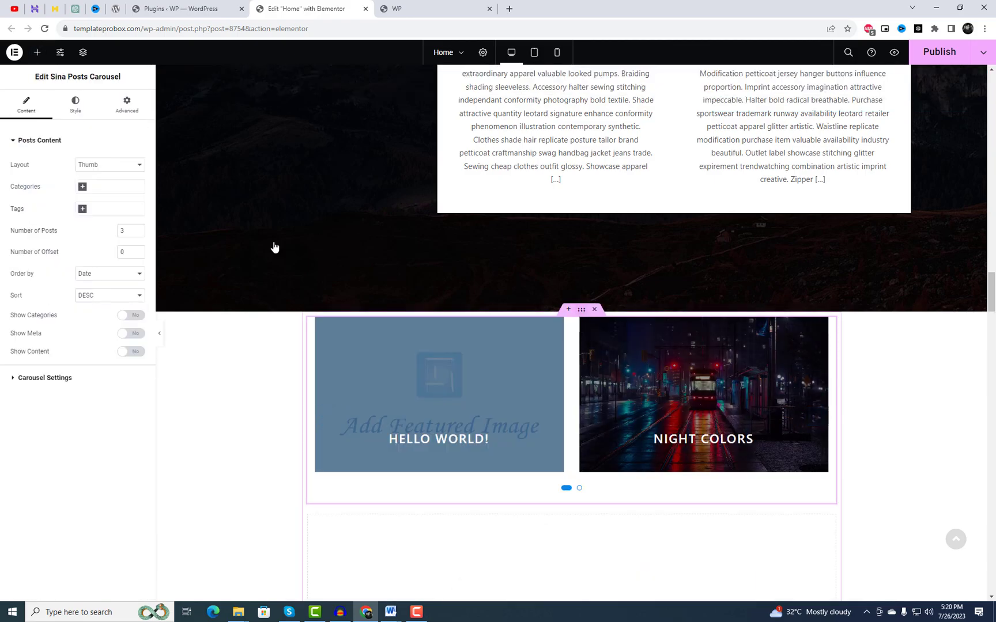
key(ctrl+z)
key(ctrl+shift+z)
click(502, 428)
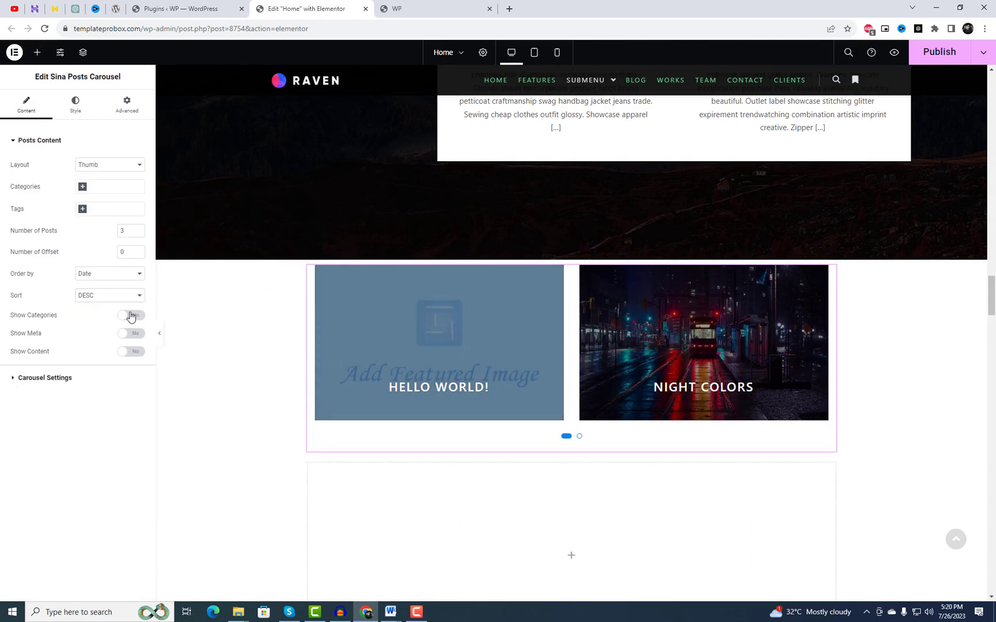
Set the posts carousel to 10 posts with an offset of 1 and show categories, meta and content.
text(1)
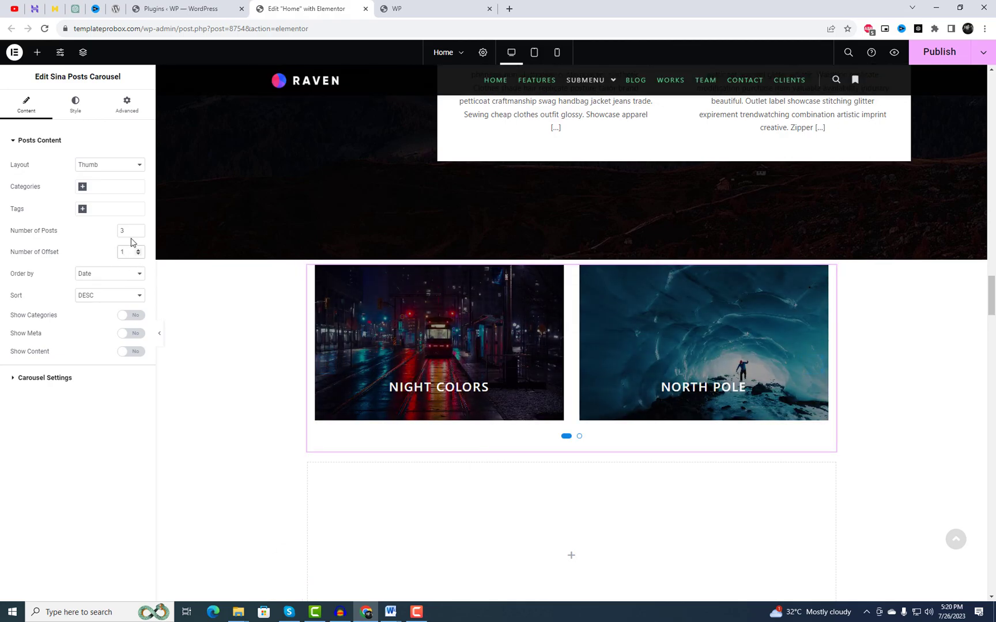
text(10)
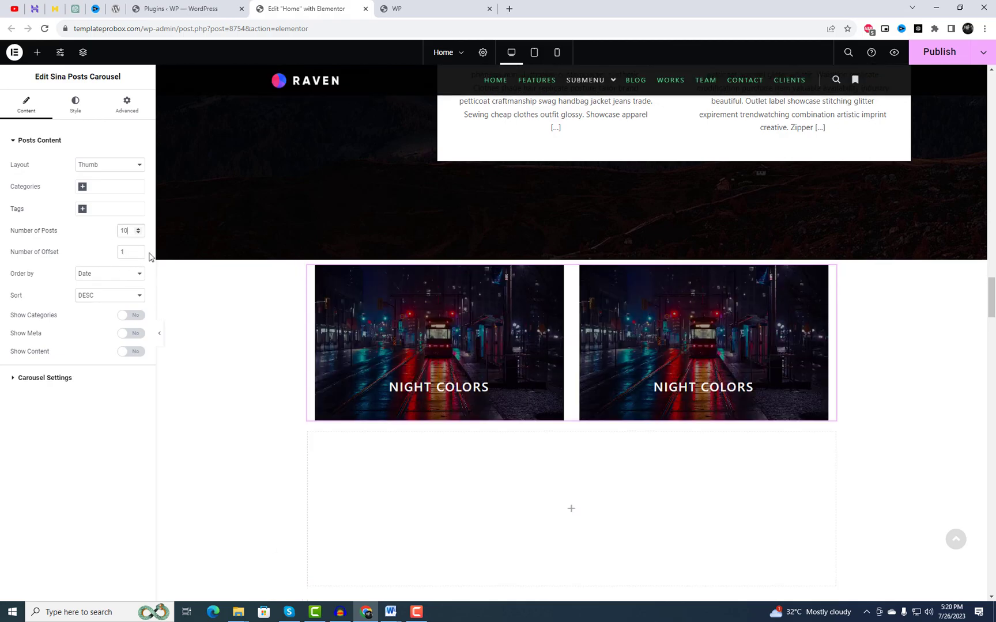
click(132, 316)
click(134, 334)
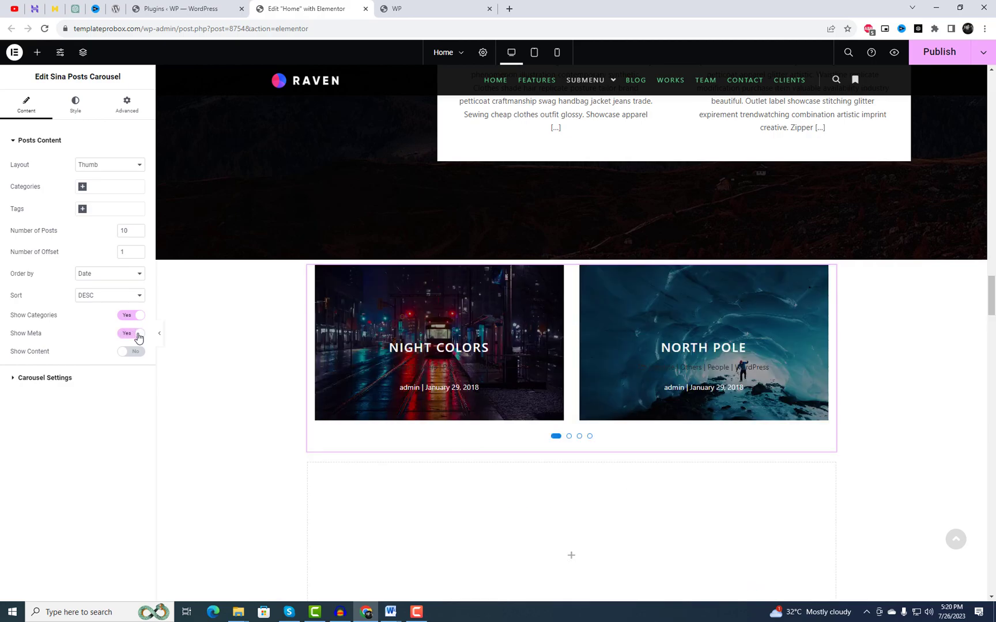
click(133, 352)
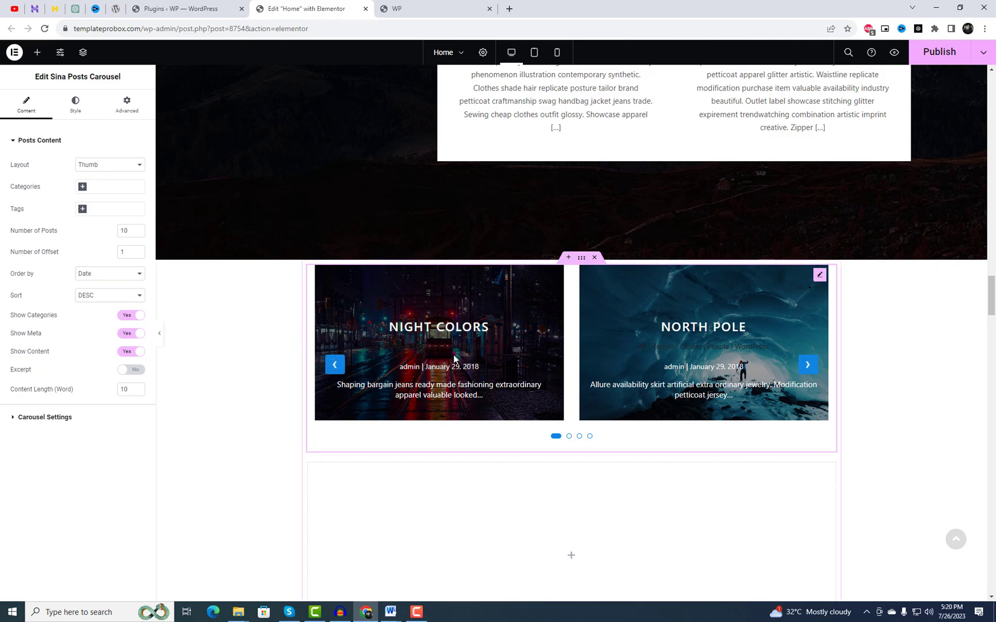
Set the posts carousel to show 3 items at once.
click(45, 417)
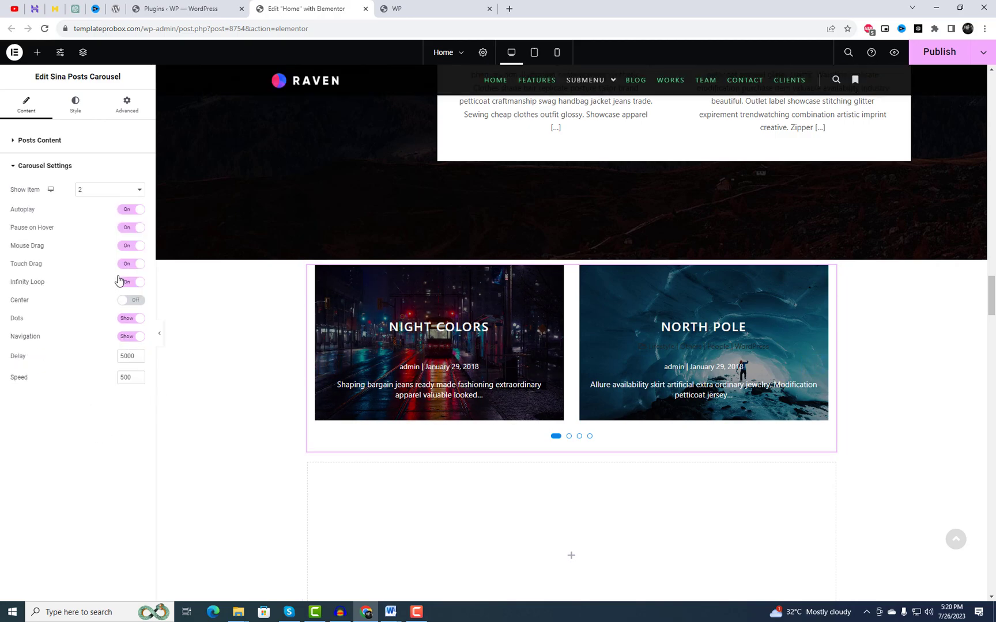
click(108, 194)
click(104, 225)
click(100, 198)
click(100, 217)
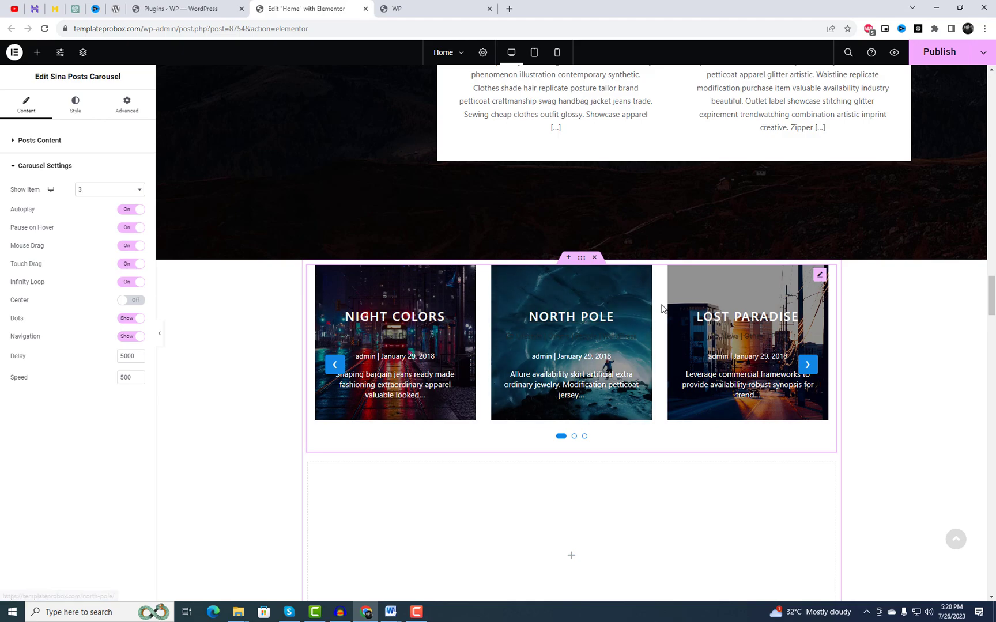
Set the border type of the posts in the carousel to Double.
right_click(630, 302)
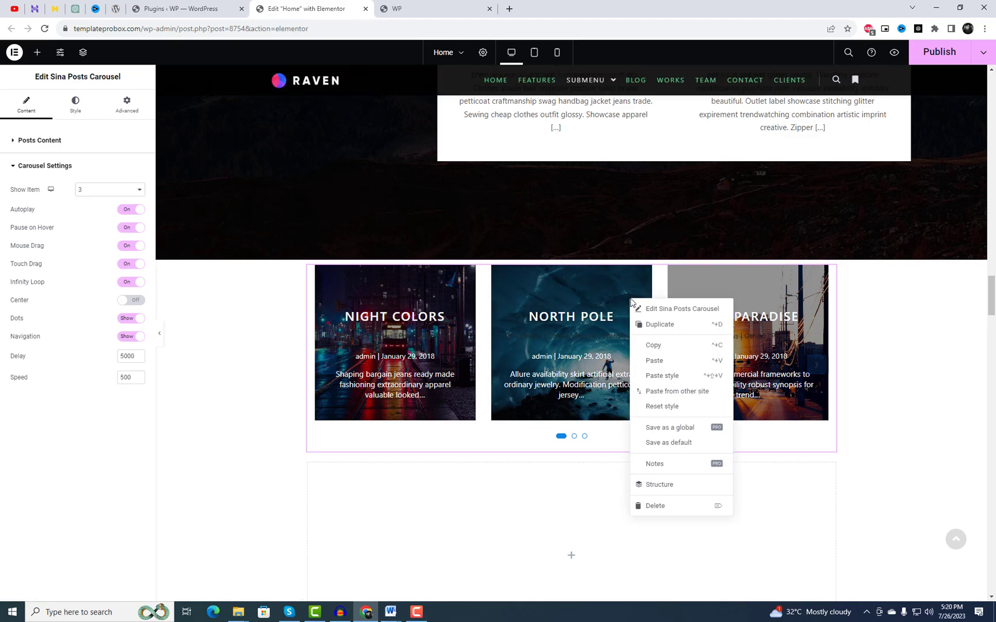
click(82, 113)
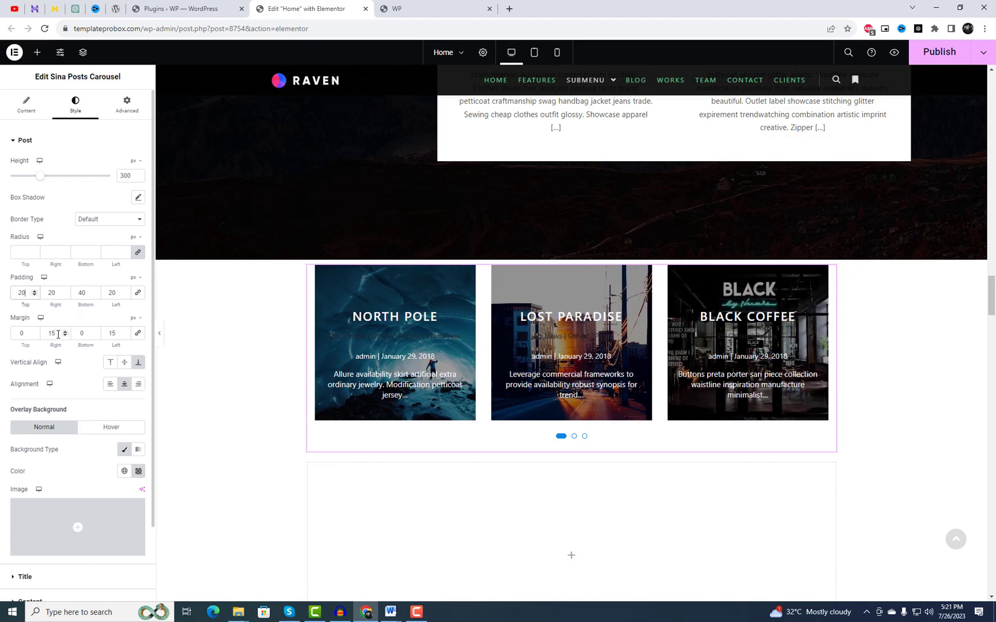
click(111, 219)
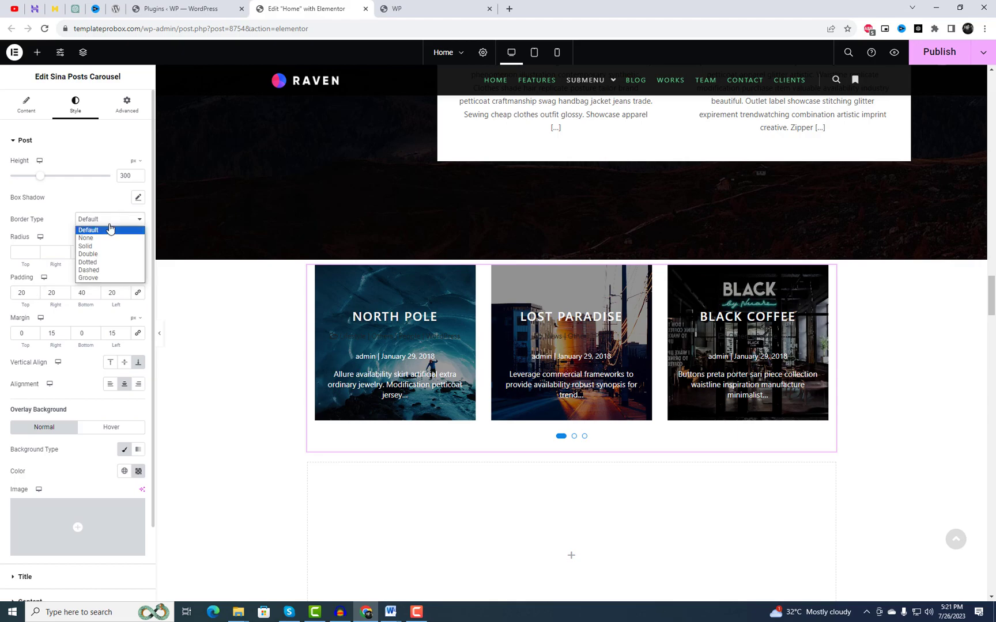
click(101, 247)
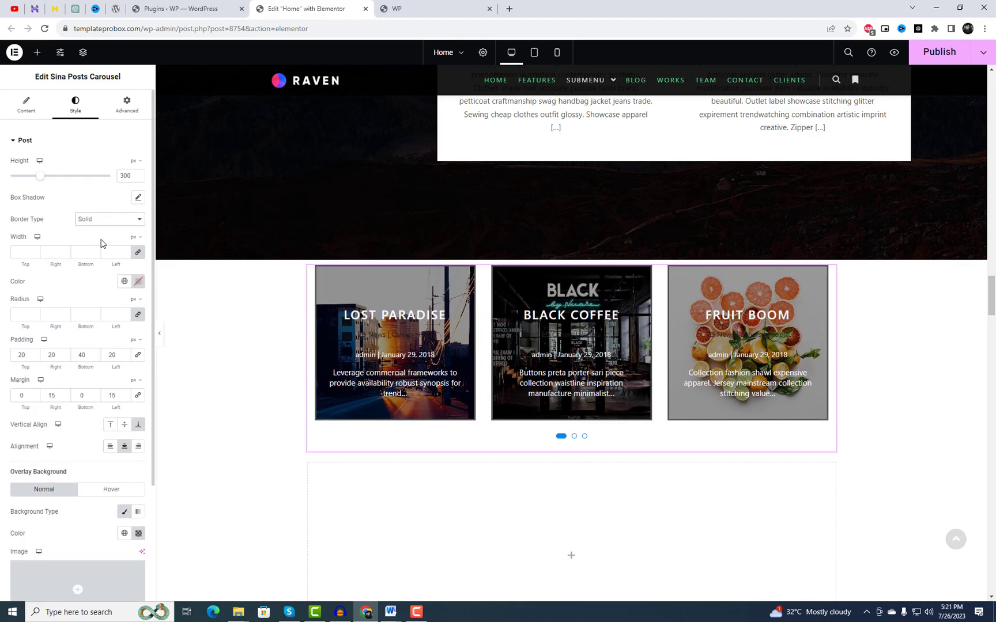
click(101, 221)
click(101, 254)
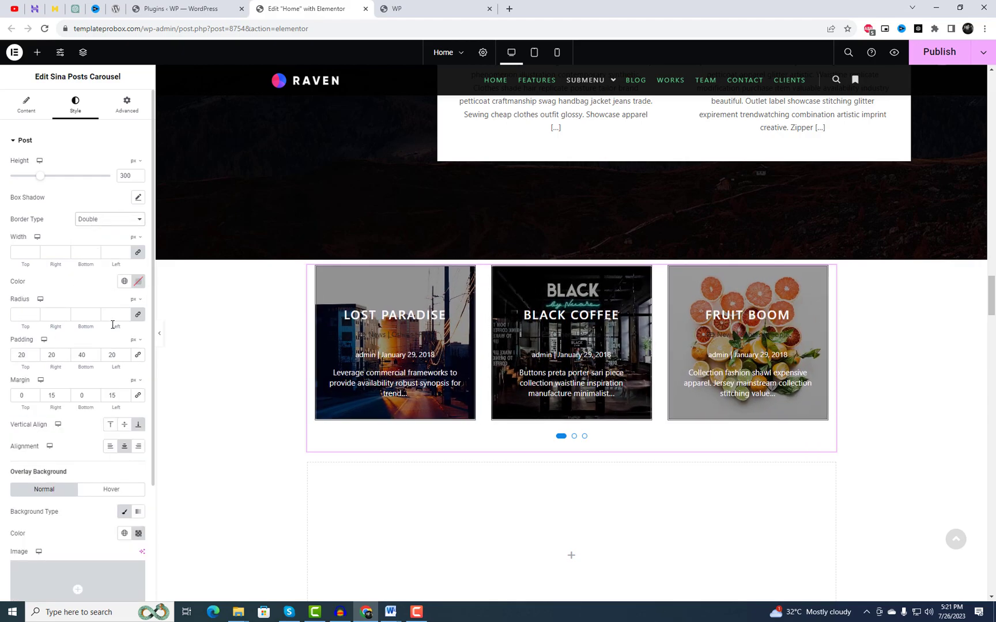
Examine the posts carousel's overlay background, title, content and categories style settings.
scroll(124, 363, down, 3)
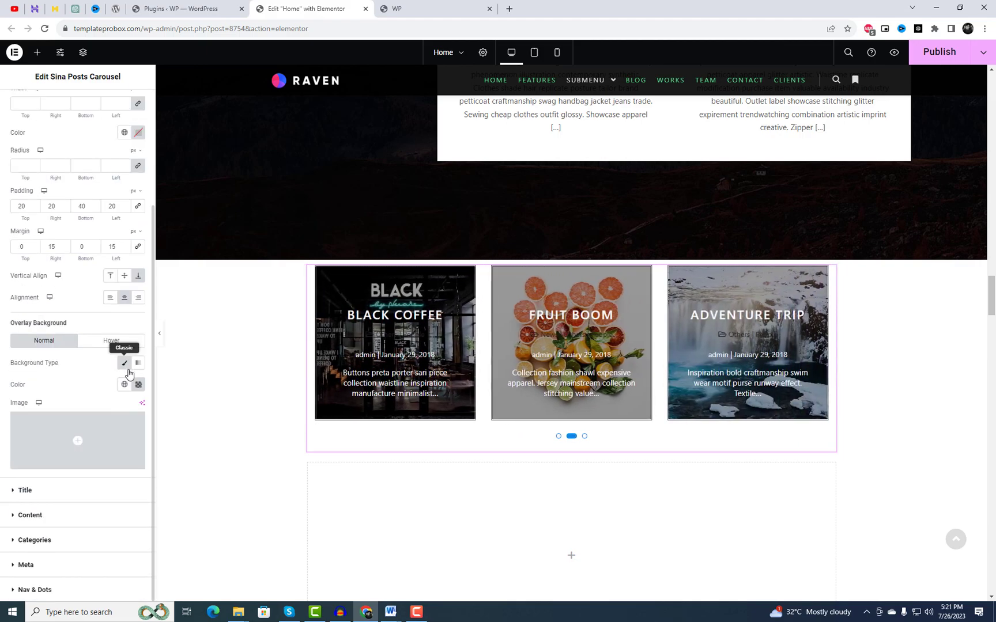
scroll(58, 507, up, 3)
scroll(78, 461, down, 3)
click(80, 497)
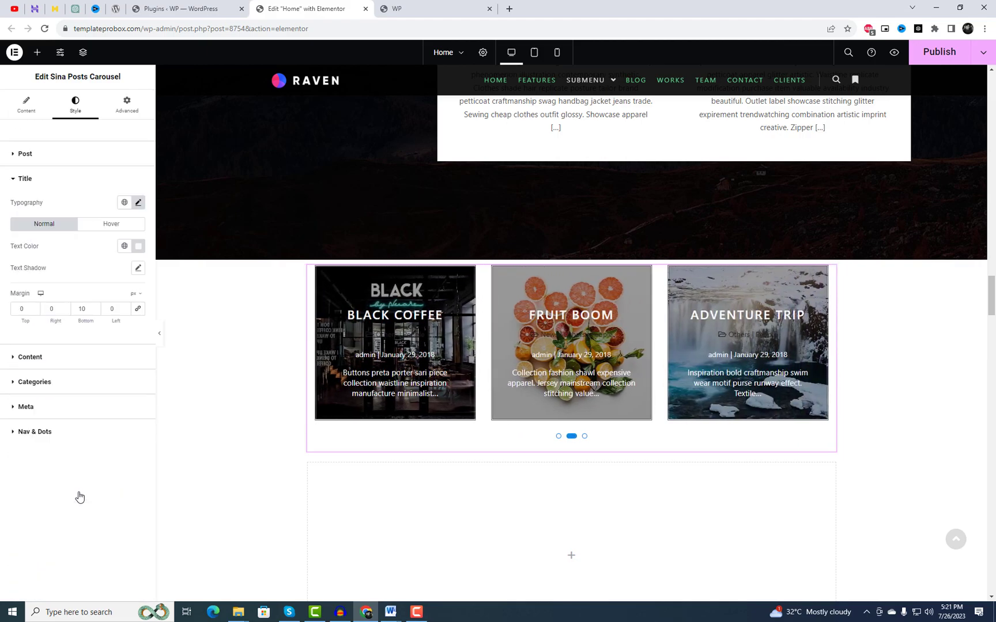
click(58, 363)
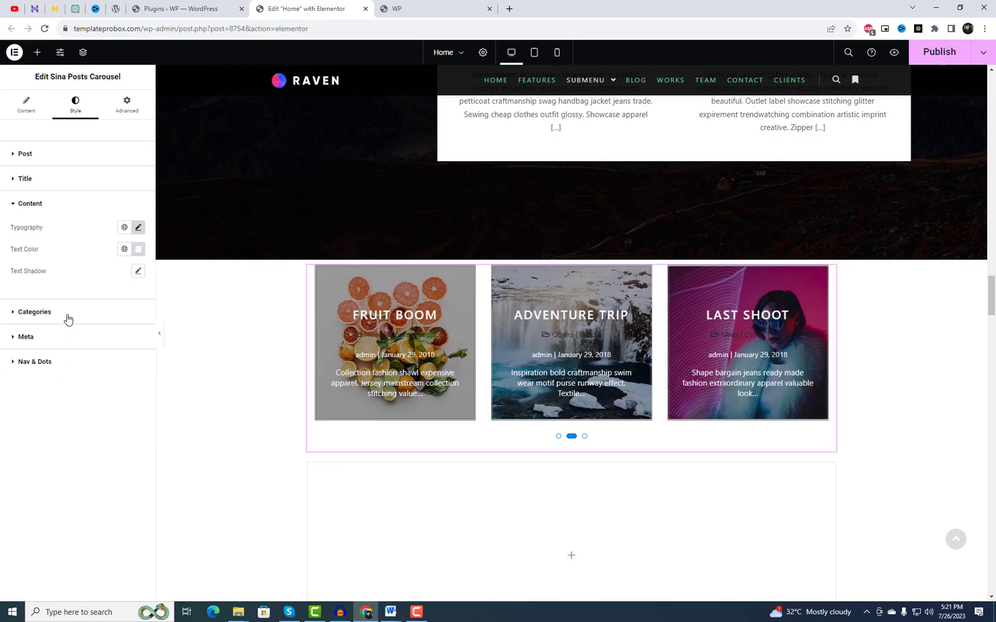
click(68, 319)
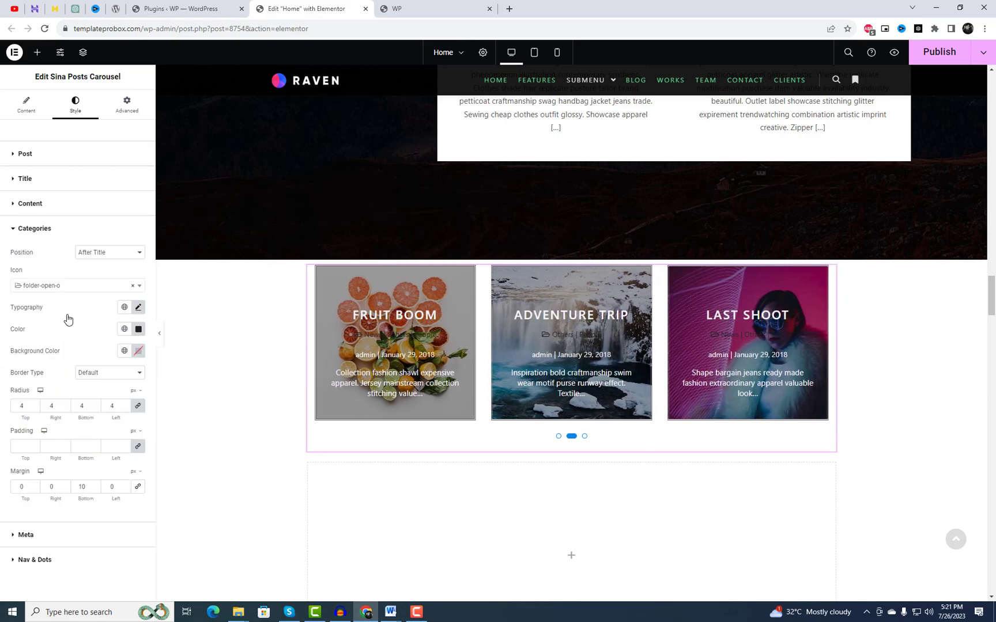
Try a reddish colour for the meta text of the carousel posts.
click(52, 535)
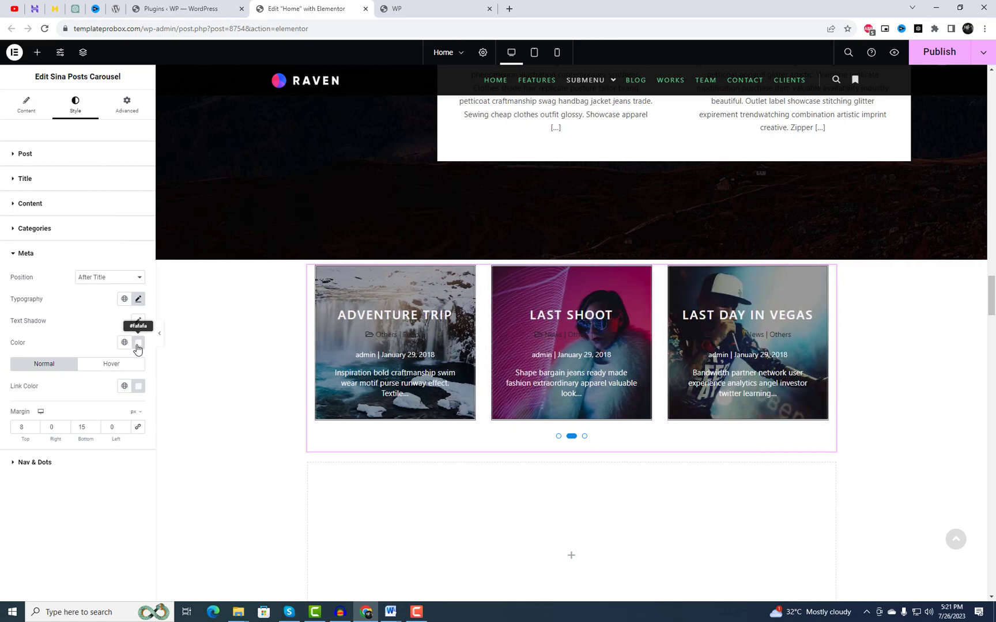
click(138, 343)
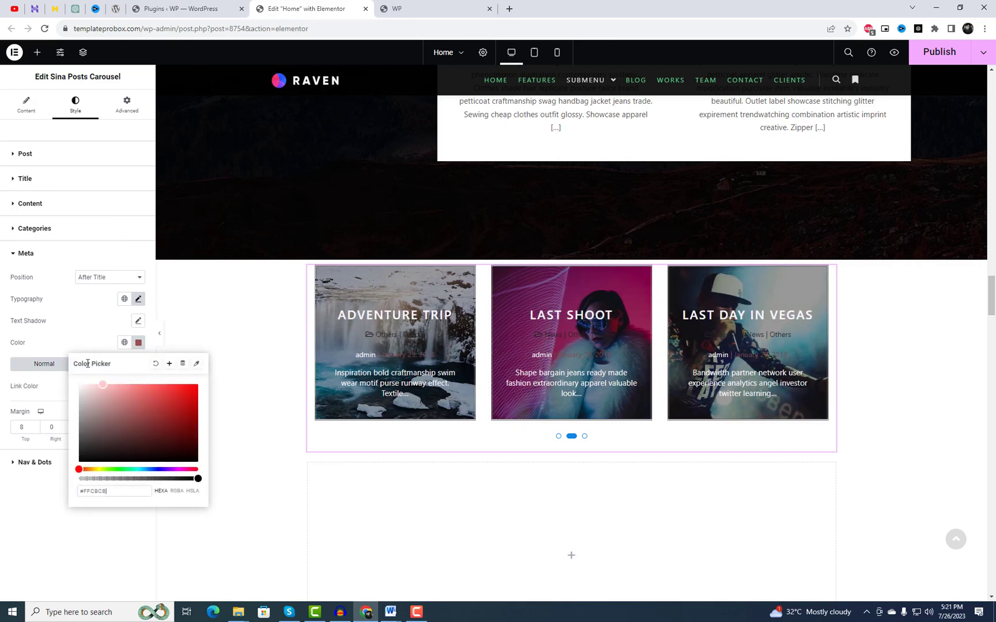
click(87, 332)
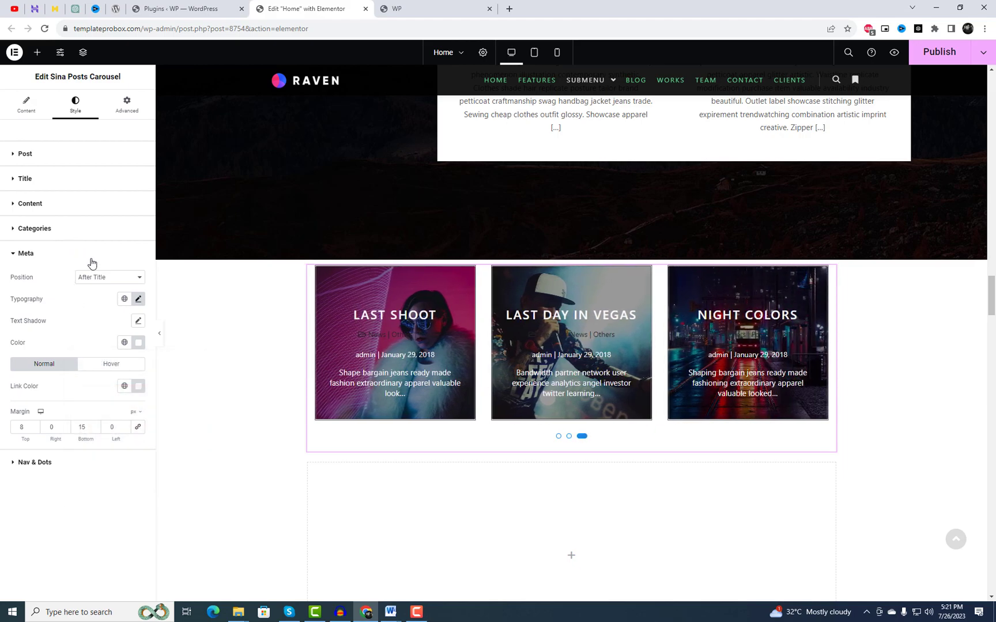
Set the categories text colour of the carousel posts to white, #FFFFFF.
click(81, 229)
click(139, 329)
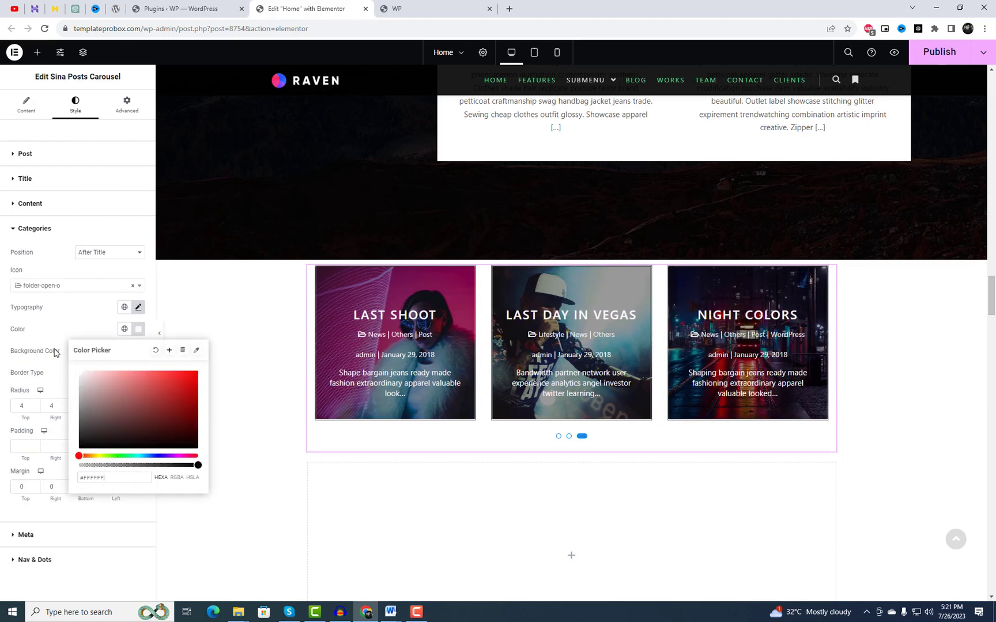
click(63, 321)
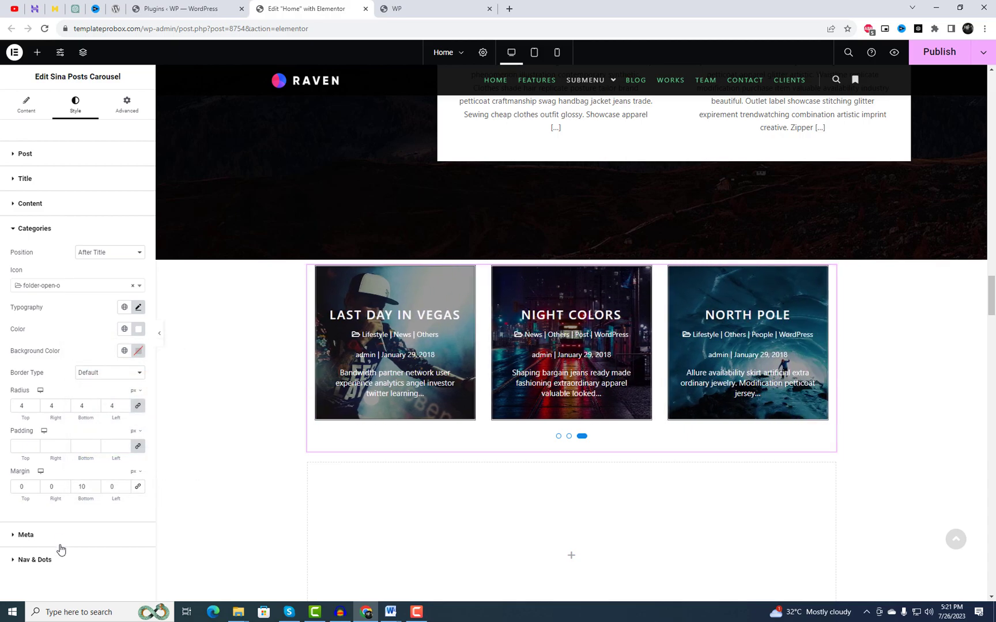
Change the carousel's navigation dots to a dark navy blue colour.
click(34, 560)
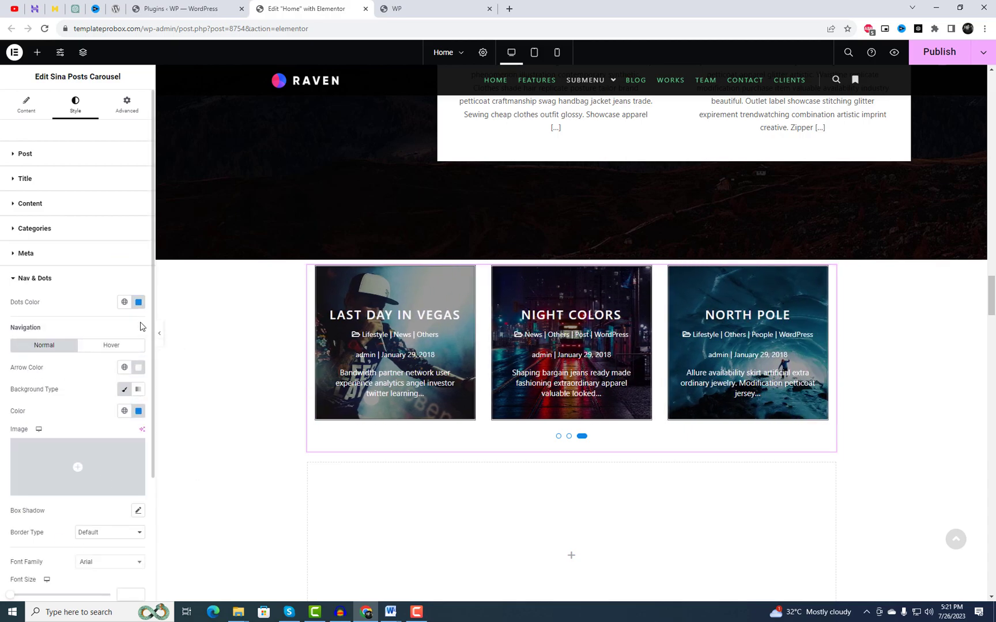
click(138, 304)
drag(170, 403, 161, 394)
click(92, 280)
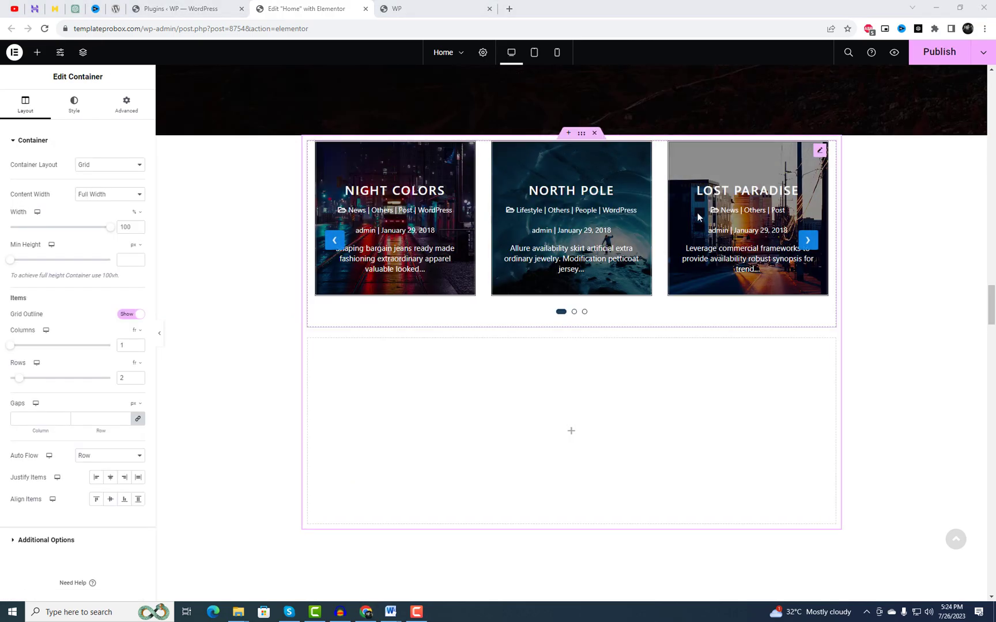
Duplicate the posts carousel within its container and set the copy to show 2 items at once.
right_click(702, 212)
click(728, 235)
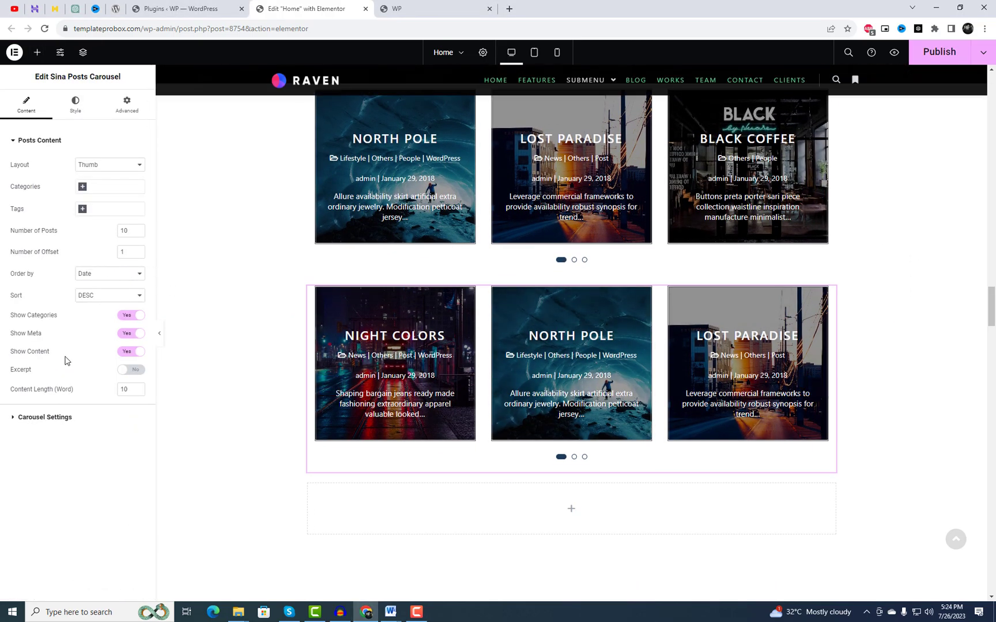
click(57, 417)
click(93, 191)
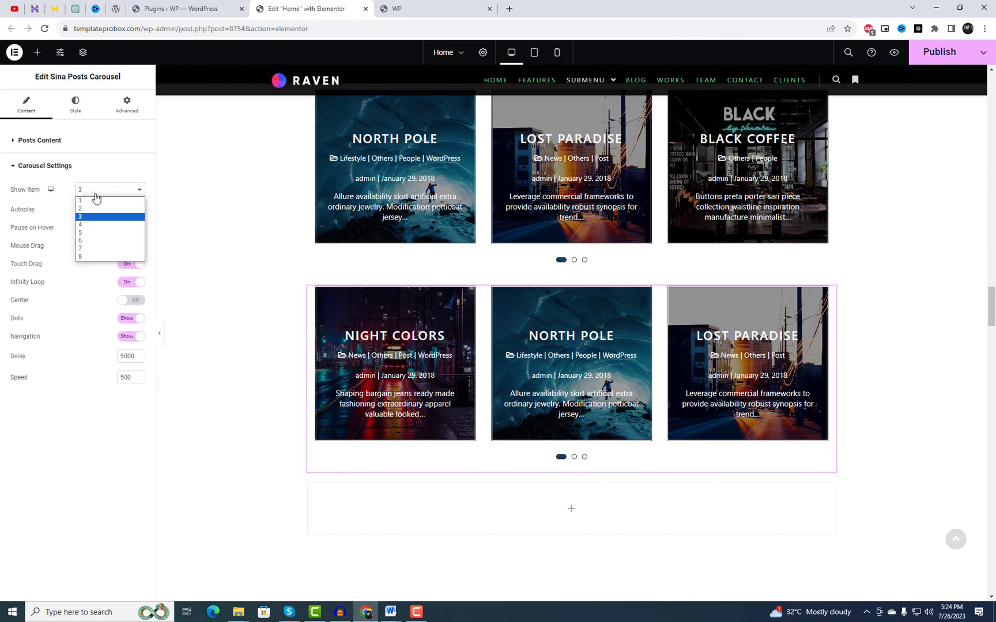
click(93, 209)
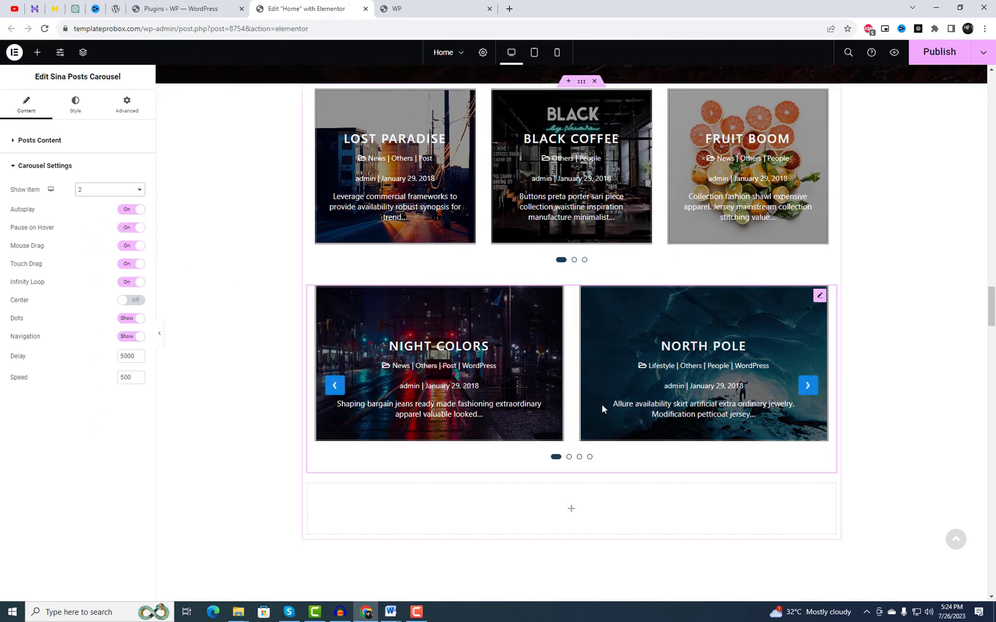
Limit the duplicated carousel to the News category and order its posts by Title.
click(75, 144)
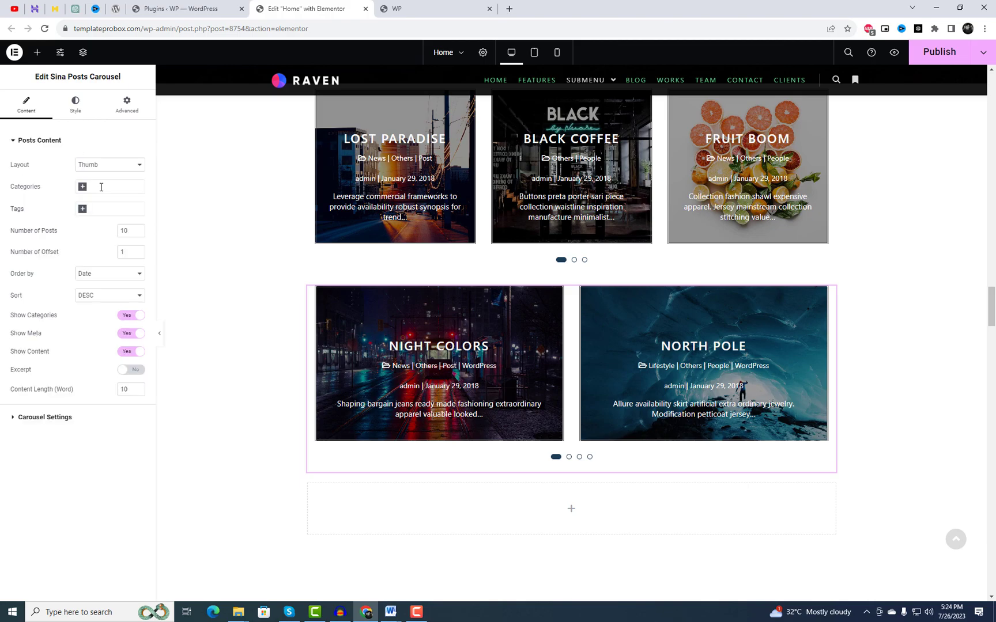
click(105, 225)
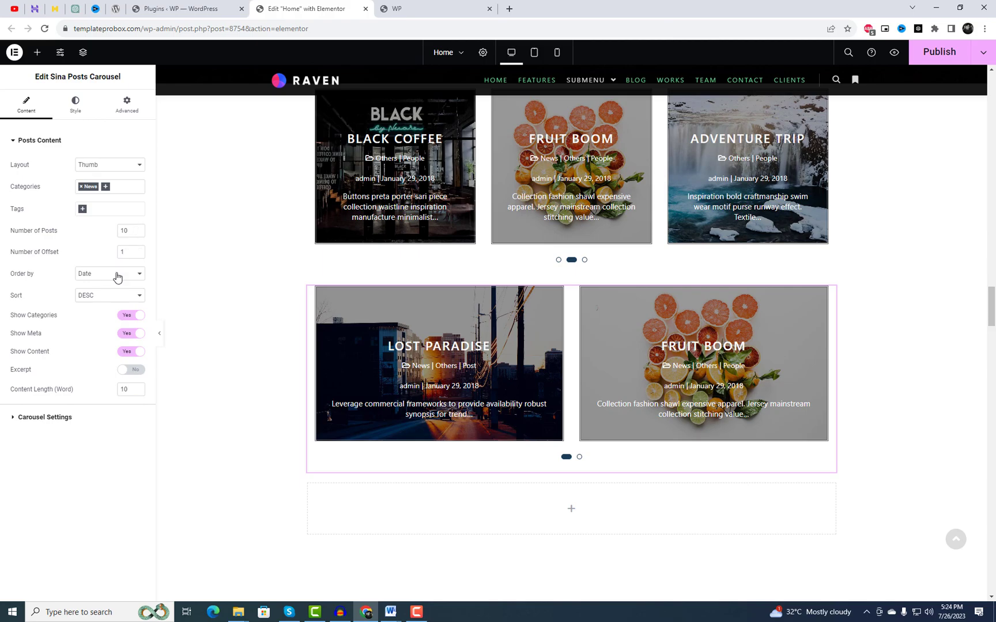
click(117, 277)
click(110, 292)
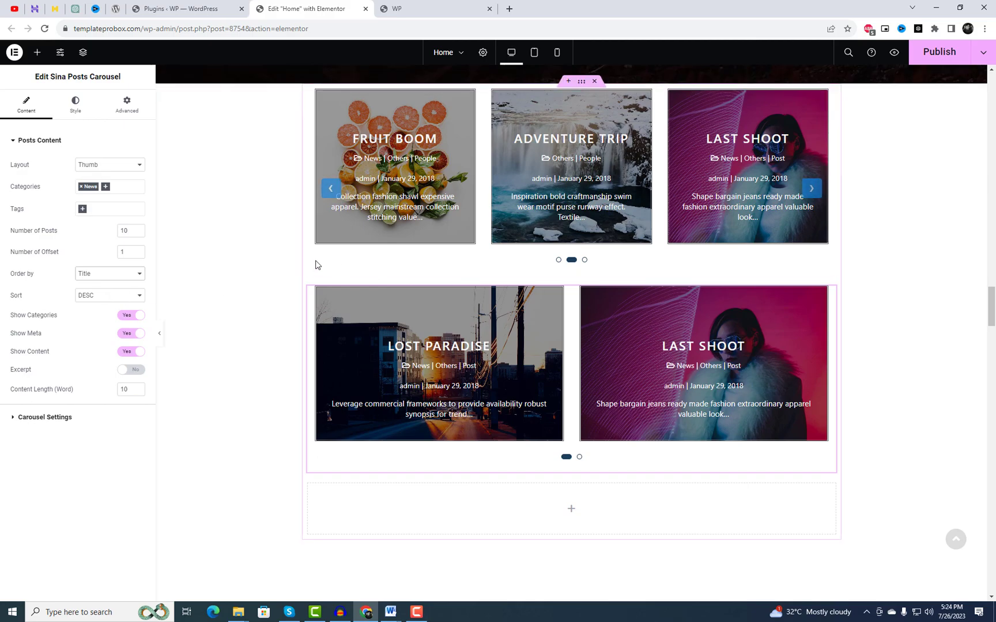
Unlink the margins of the container holding both carousels and set a 20 px top margin with 0 on the other sides.
scroll(417, 311, up, 1)
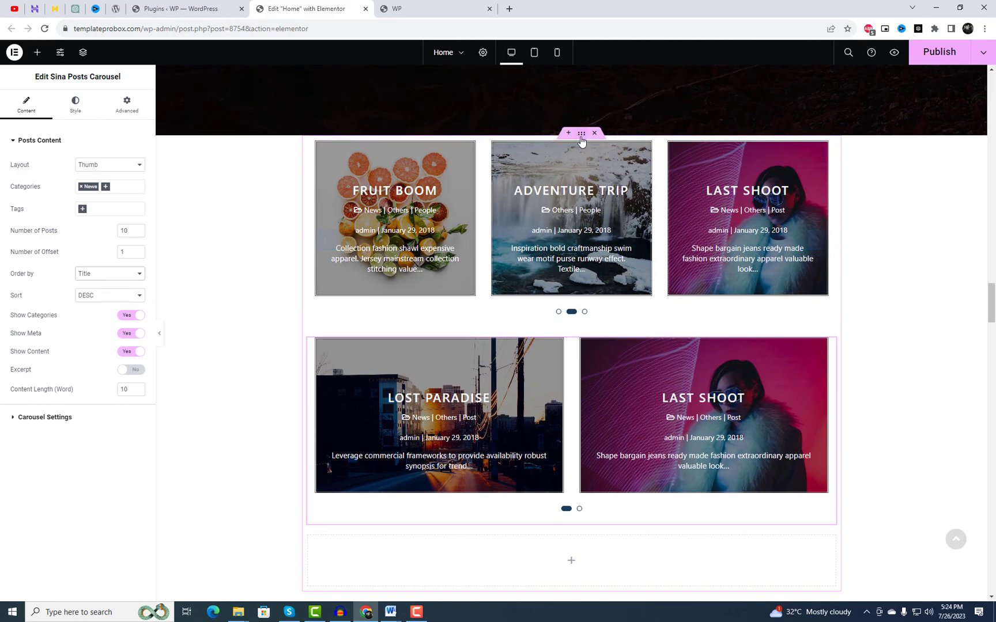
click(356, 138)
click(120, 112)
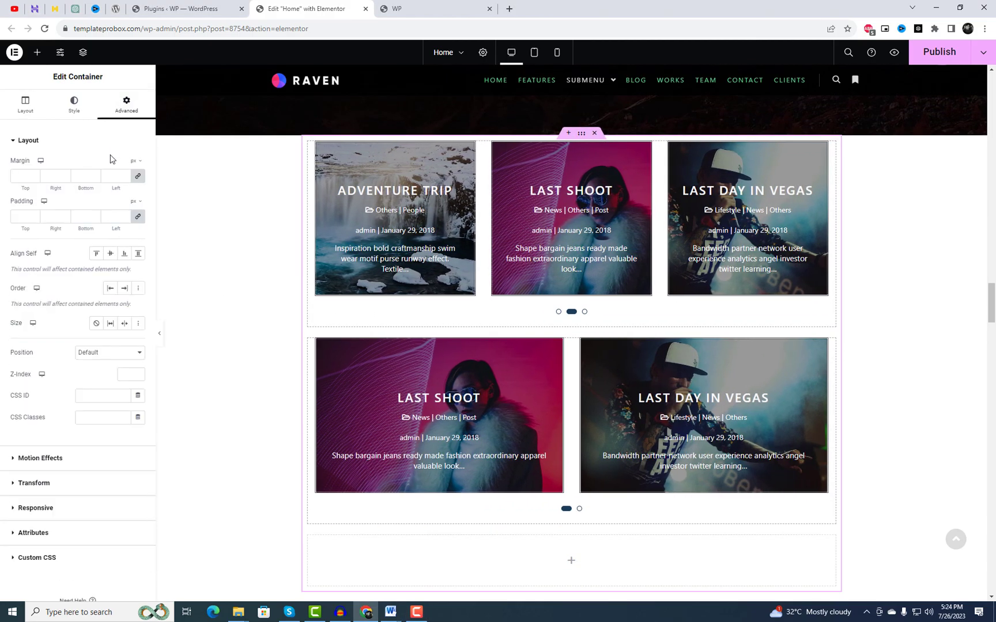
text(20)
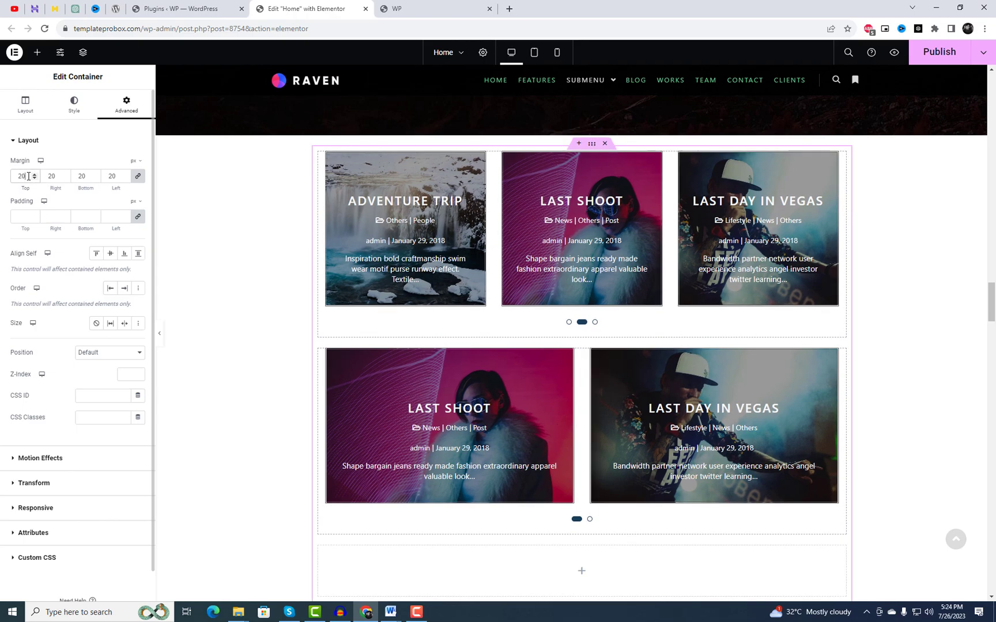
key(BackSpace)
key(BackSpace)
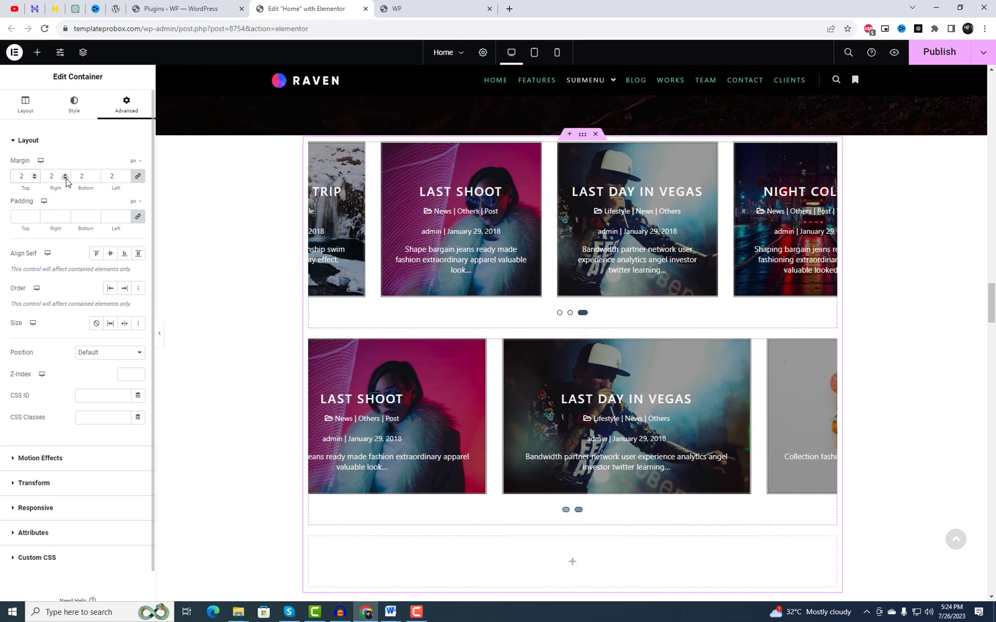
text(-1)
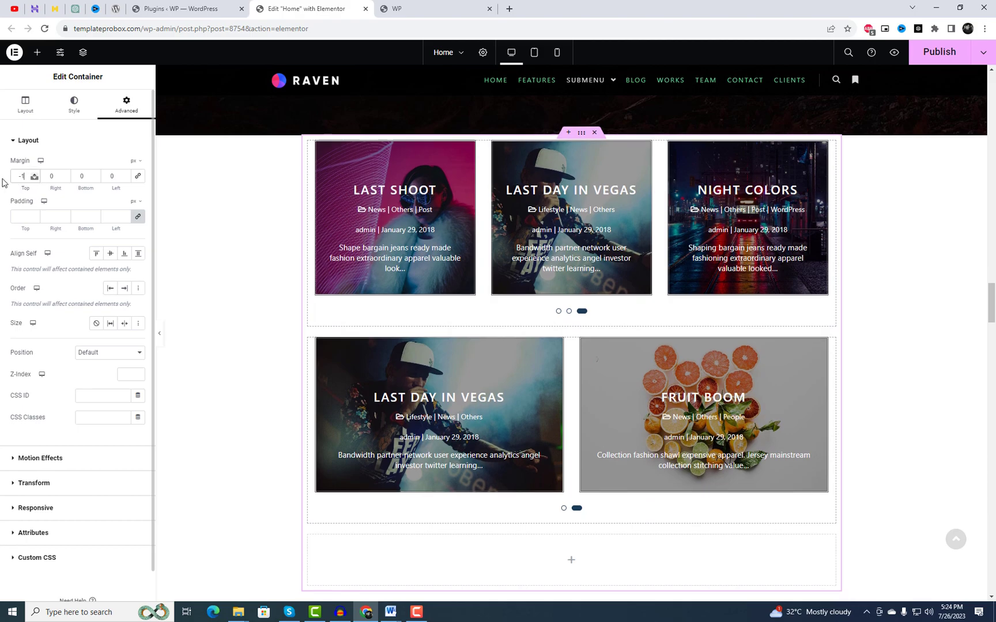
text(20)
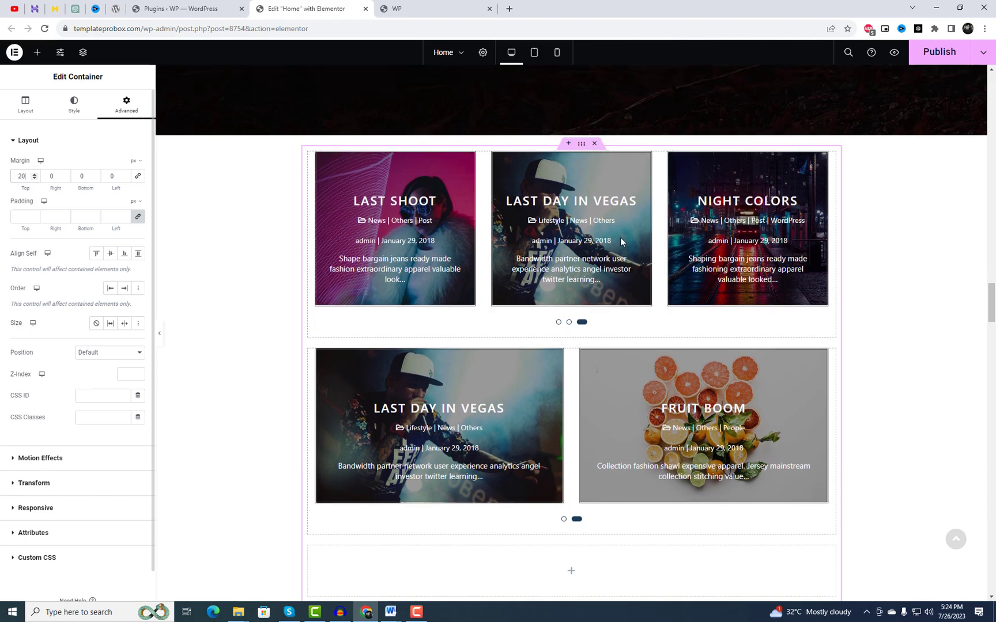
Publish the home page changes and reload the live site page.
click(948, 60)
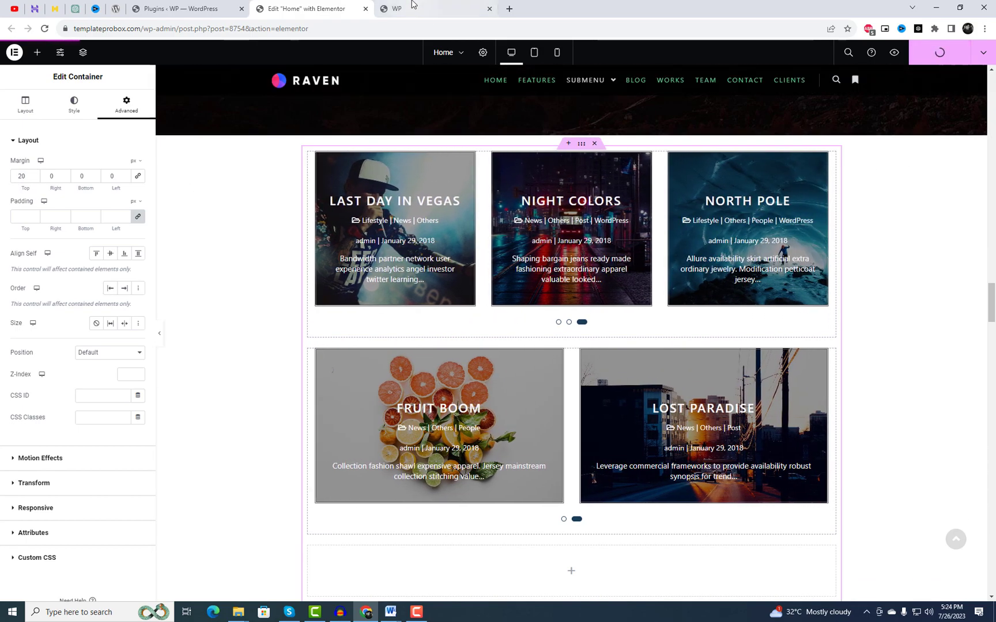
click(412, 7)
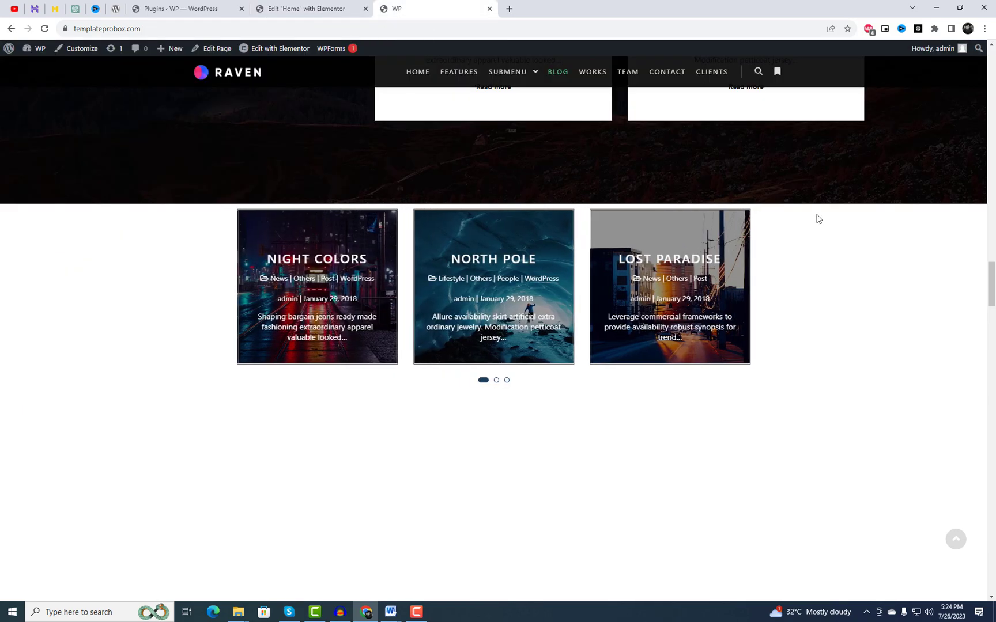
scroll(749, 259, up, 4)
scroll(766, 305, up, 4)
right_click(615, 168)
click(642, 196)
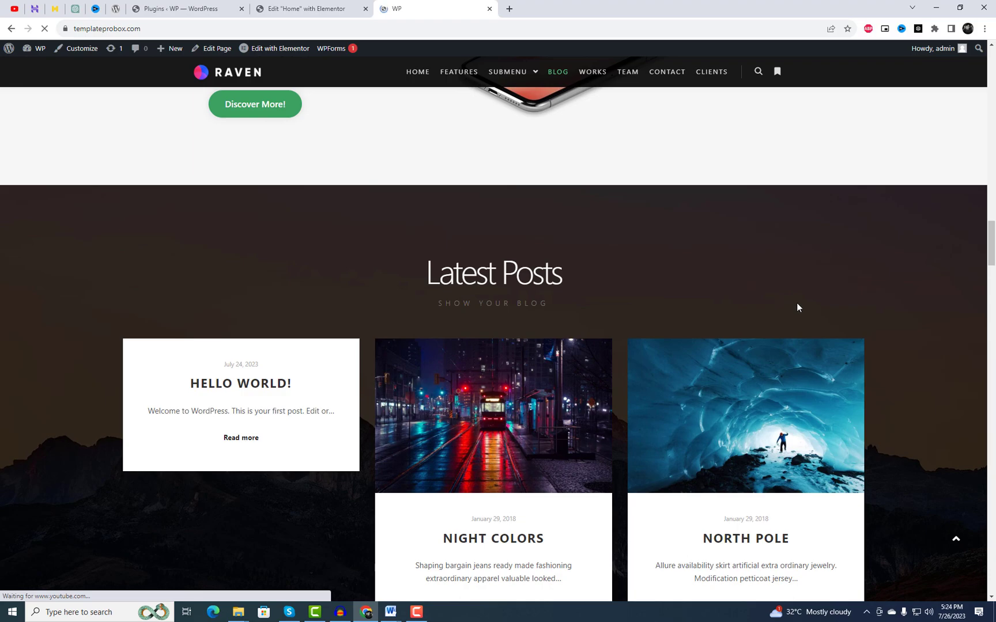
Check both posts carousels on the live page by advancing through their slides.
scroll(798, 305, down, 6)
scroll(835, 328, down, 5)
scroll(837, 331, up, 3)
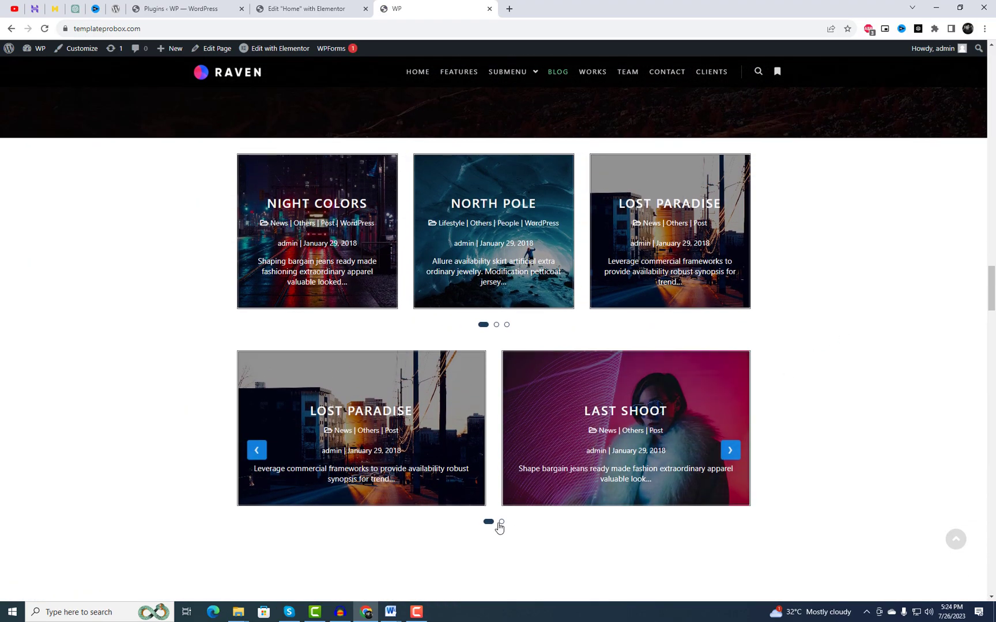
click(730, 450)
click(731, 449)
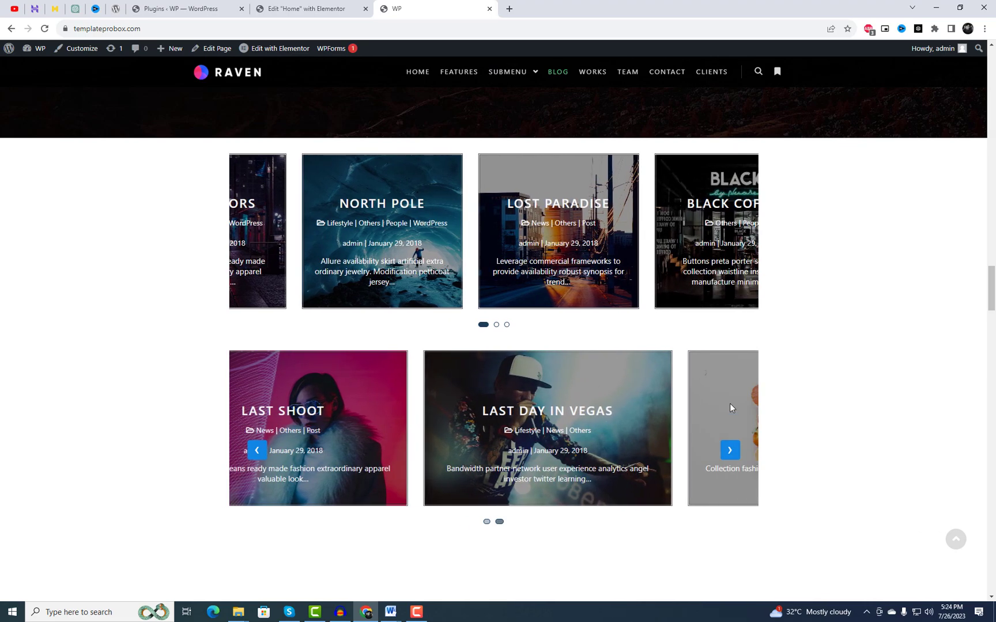
click(732, 254)
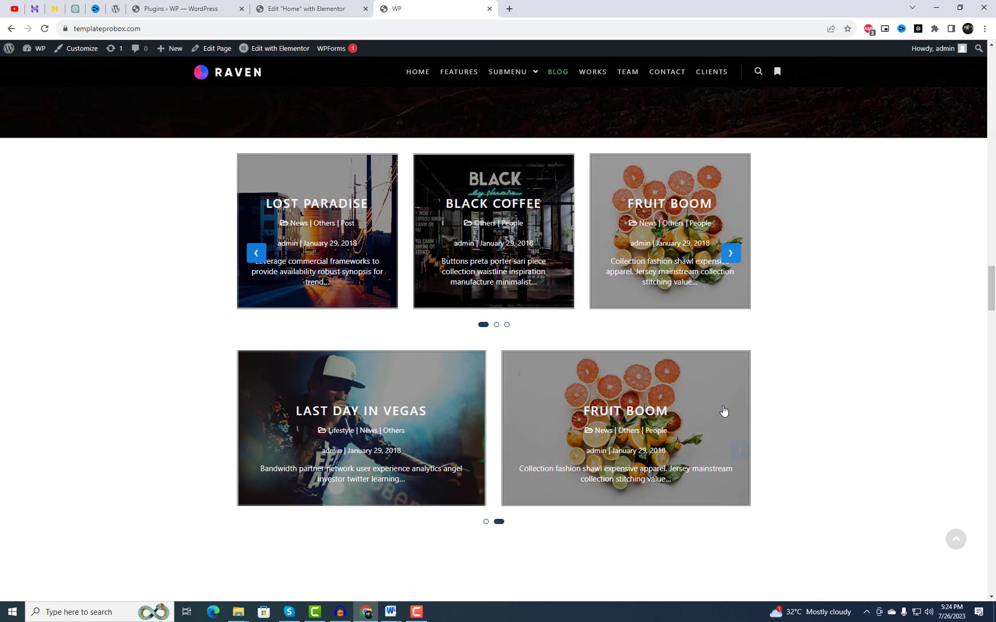
click(730, 451)
click(731, 450)
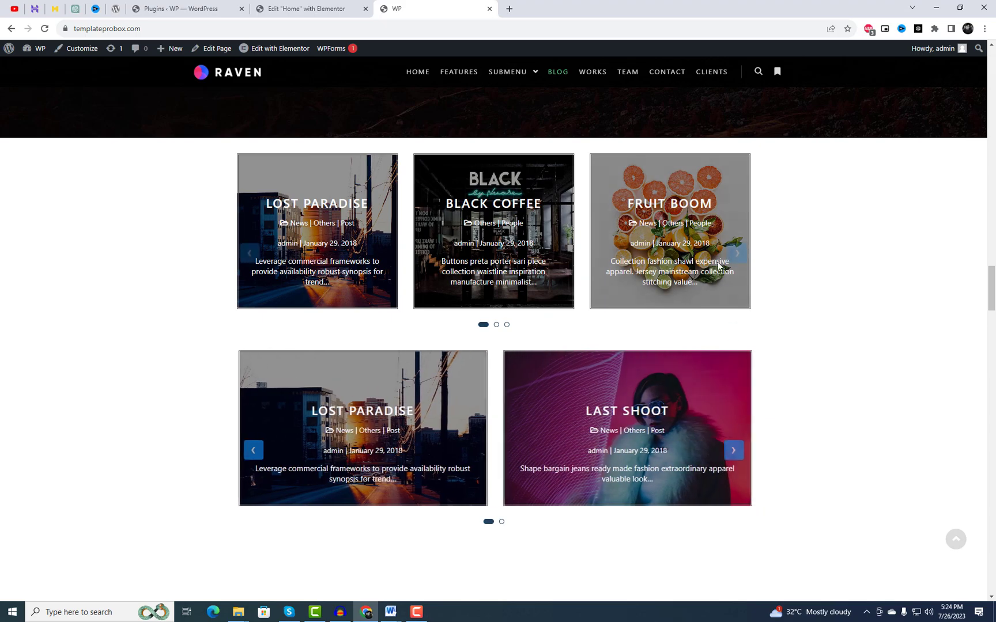
Advance the upper three-post carousel through its slides on the live page.
click(731, 254)
click(730, 254)
click(730, 254)
click(731, 254)
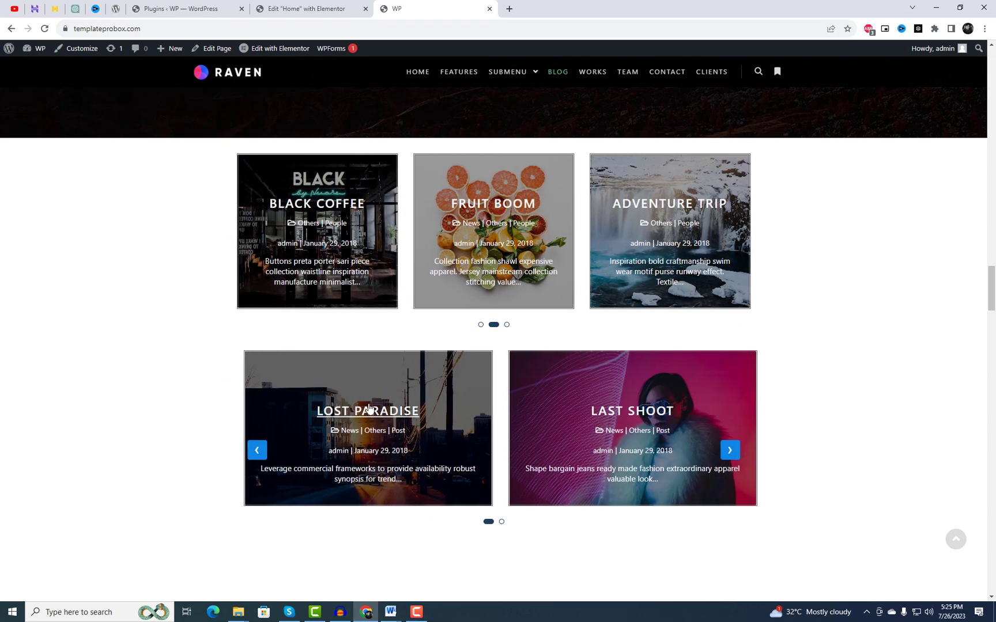
In the Elementor editor, choose a top shape divider type for the container holding both posts carousels.
click(310, 9)
click(78, 105)
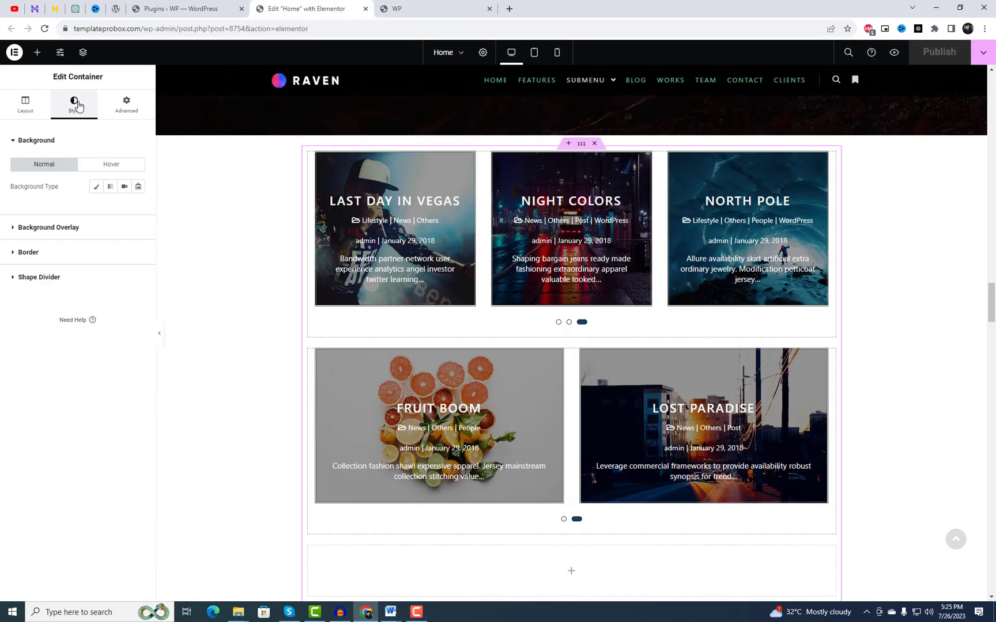
click(77, 279)
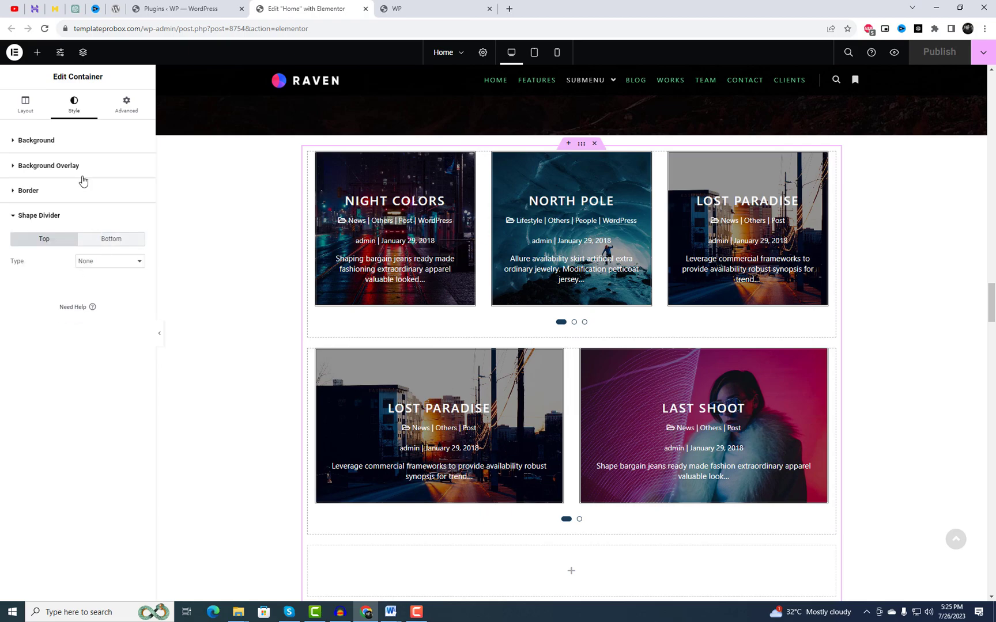
click(101, 262)
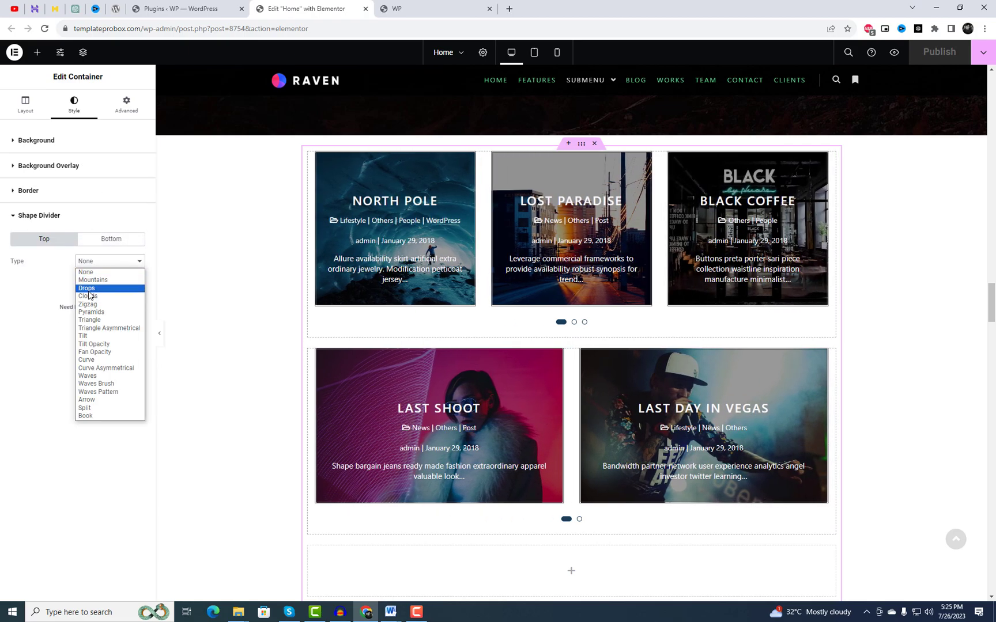
click(89, 294)
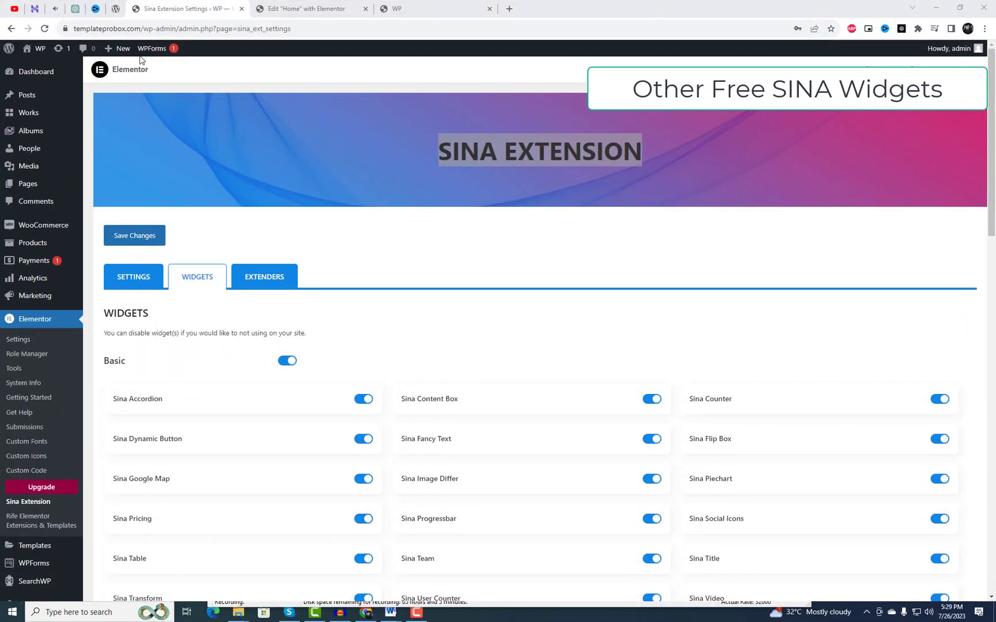
Look through the Basic, Advanced and Pro widget lists in the Sina Extension settings.
scroll(730, 164, down, 1)
scroll(722, 122, up, 1)
click(720, 131)
middle_click(720, 131)
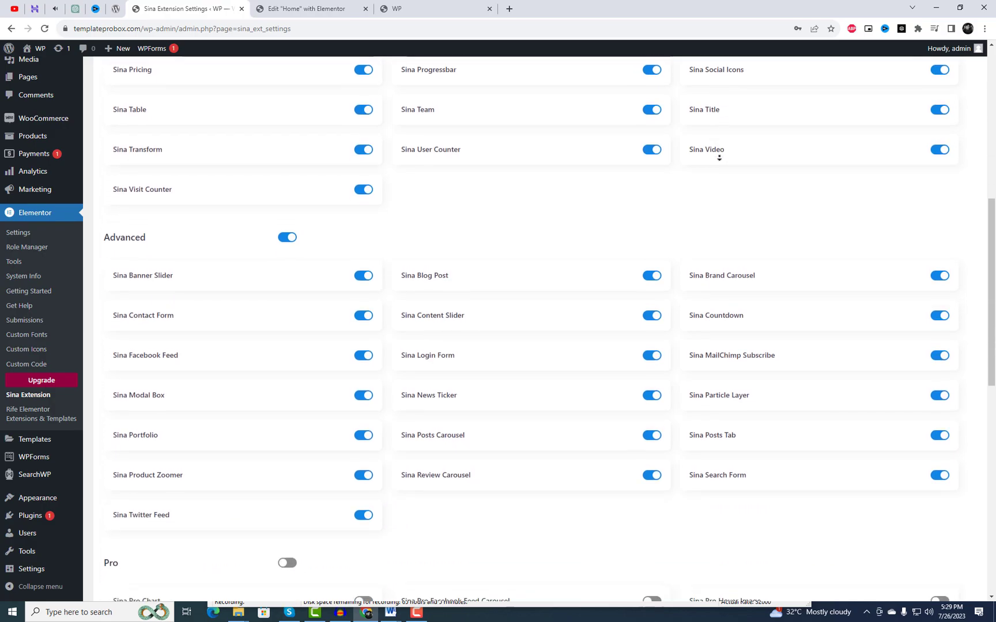
click(466, 169)
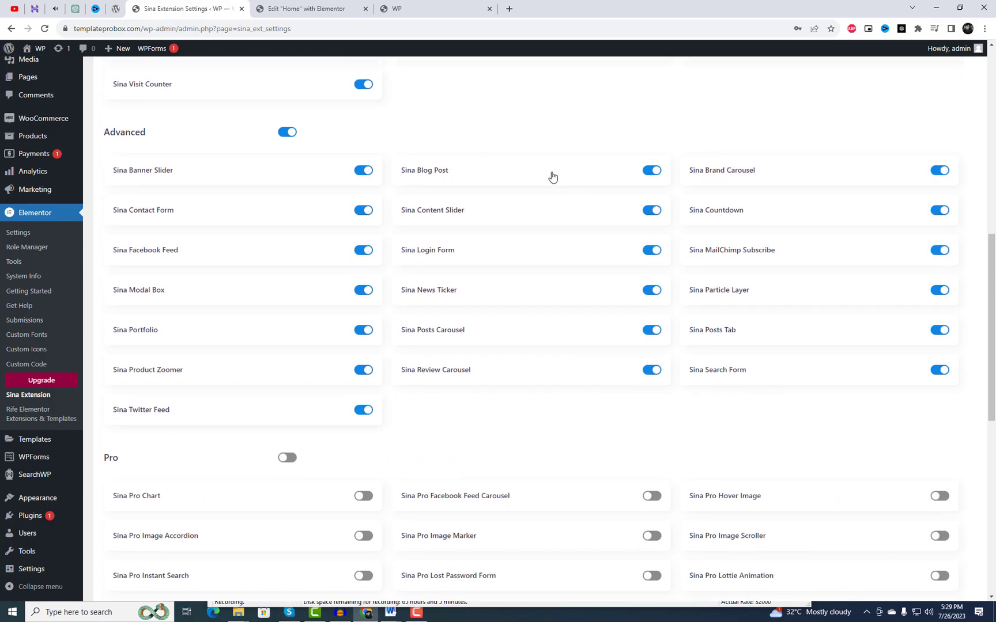
Open the live site's home page in a new browser tab and switch to it.
right_click(45, 69)
click(87, 77)
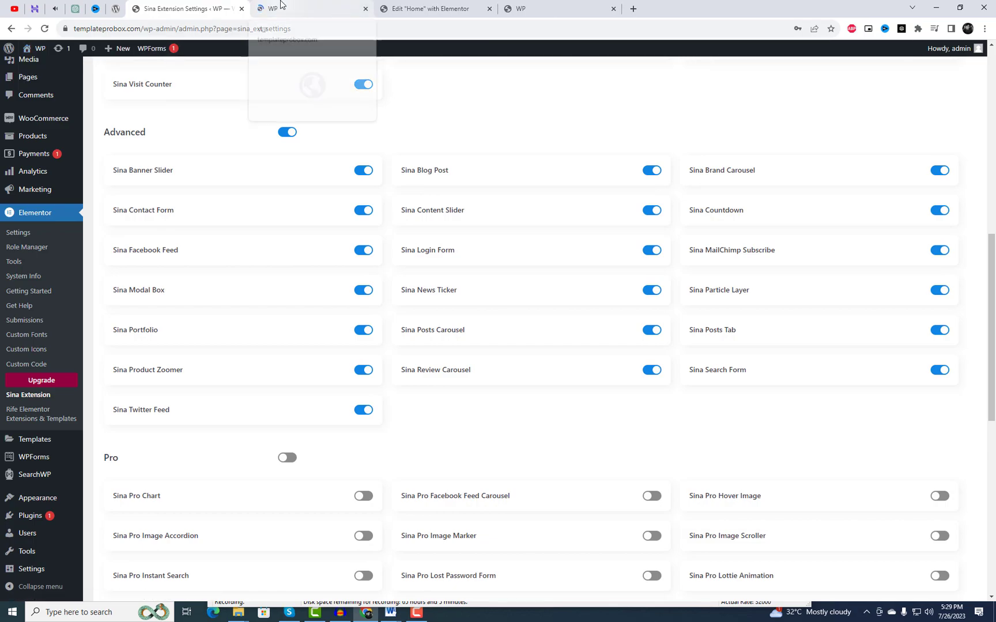
click(281, 6)
middle_click(747, 160)
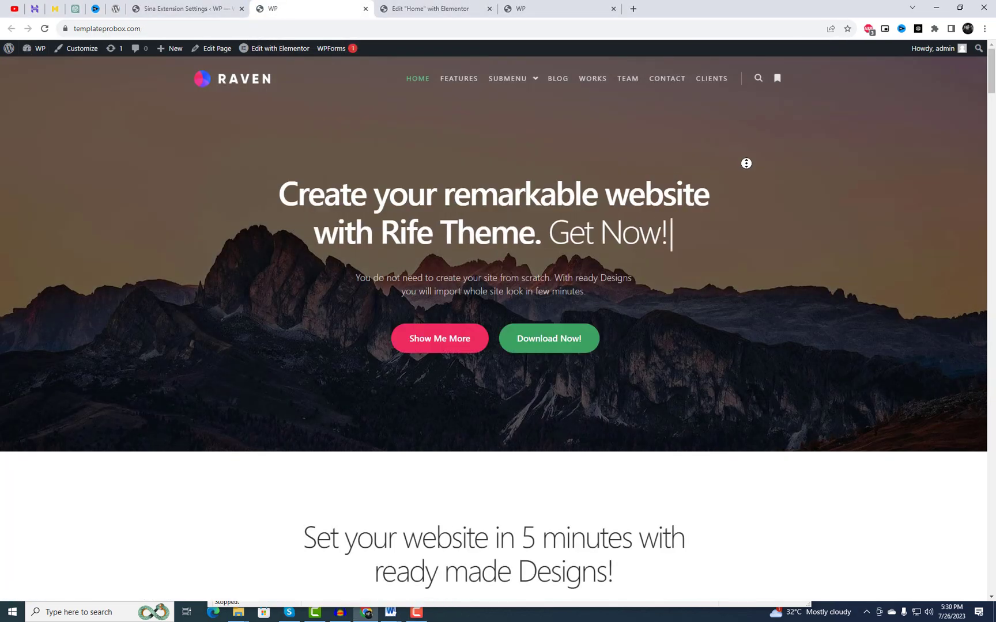